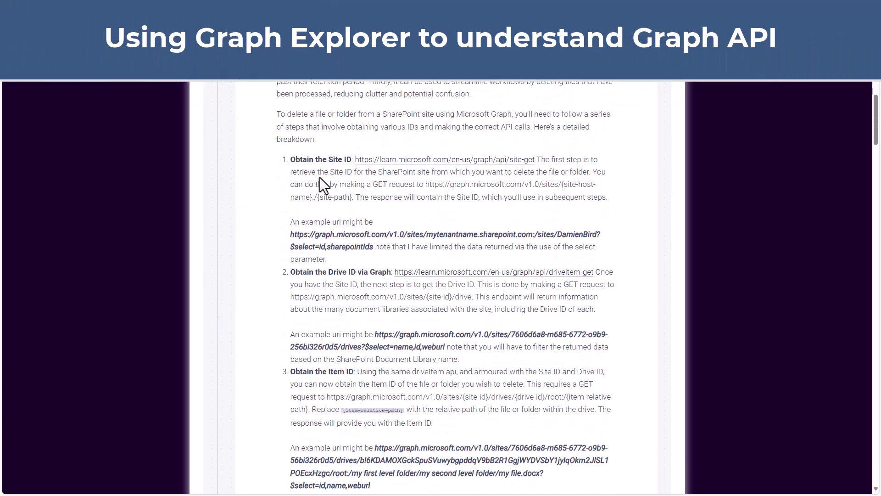
Copy the example Site ID request URI from the article and use it as the query URL in Graph Explorer
{"action": "scroll", "coordinate": [375, 385], "scroll_direction": "down", "scroll_amount": 2}
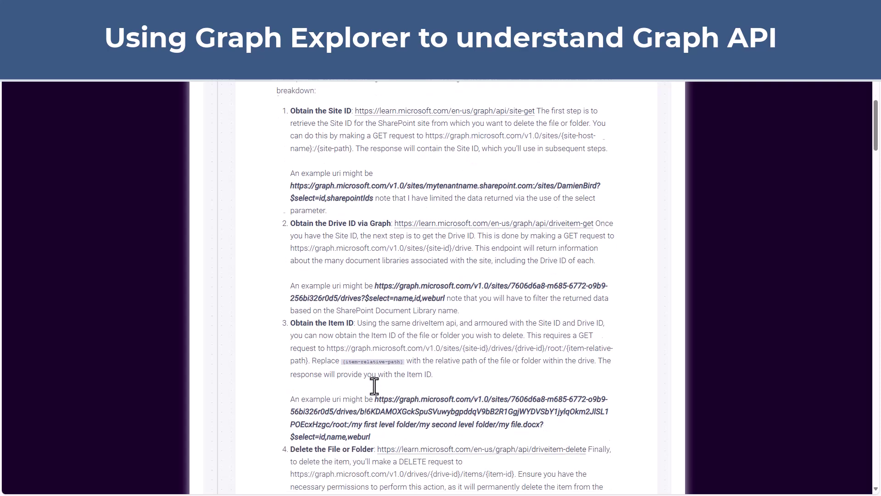
{"action": "scroll", "coordinate": [375, 385], "scroll_direction": "down", "scroll_amount": 1}
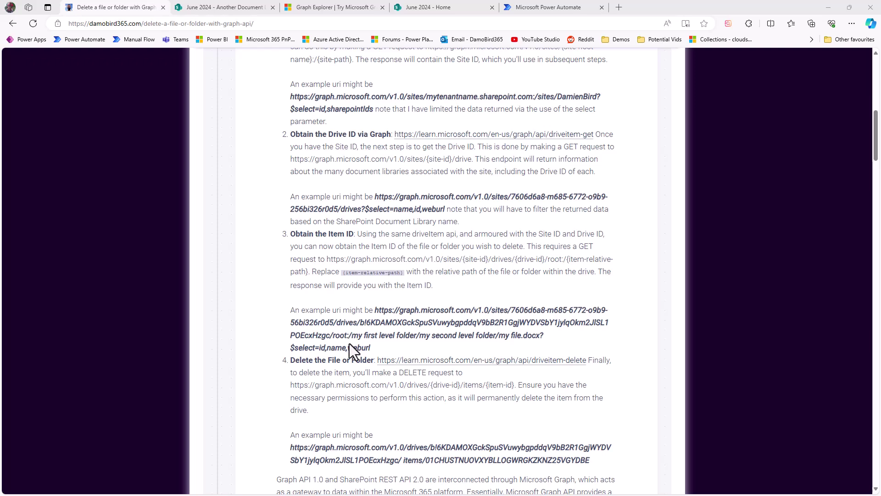
{"action": "scroll", "coordinate": [332, 250], "scroll_direction": "up", "scroll_amount": 3}
{"action": "scroll", "coordinate": [332, 250], "scroll_direction": "up", "scroll_amount": 3}
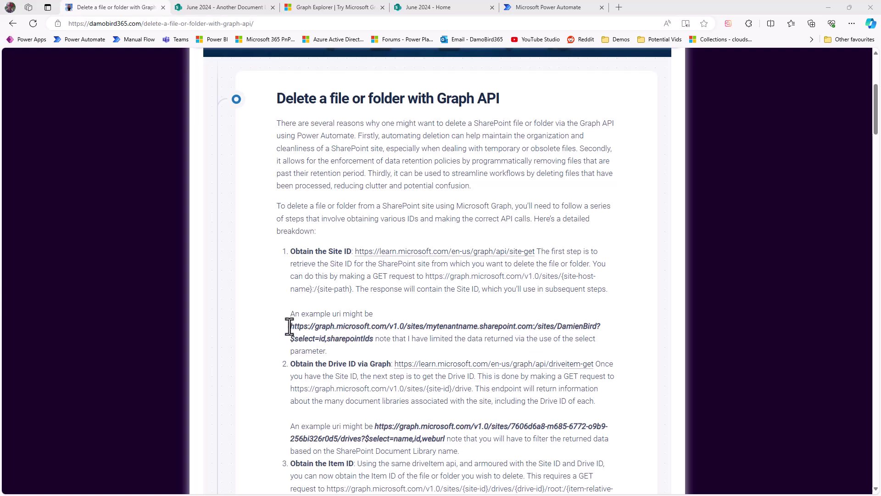
{"action": "left_click_drag", "start_coordinate": [291, 326], "coordinate": [373, 339]}
{"action": "key", "text": "ctrl+c"}
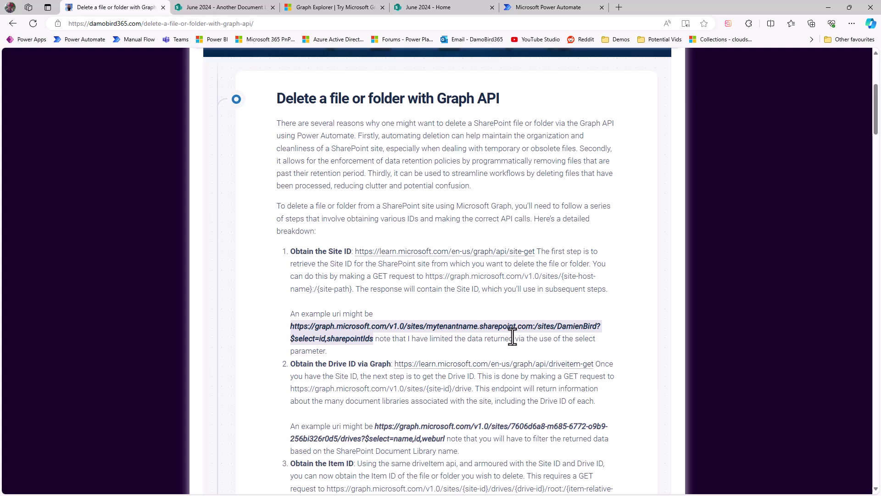
{"action": "left_click", "coordinate": [337, 8]}
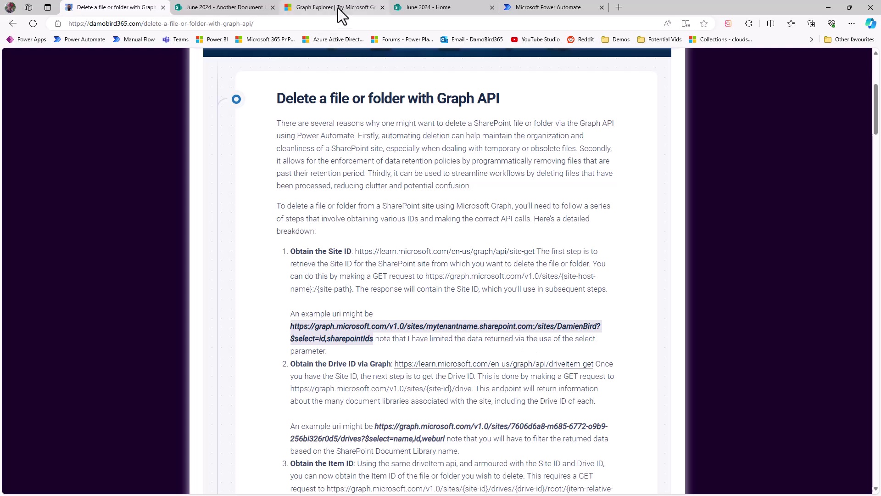
{"action": "left_click_drag", "start_coordinate": [492, 122], "coordinate": [330, 118]}
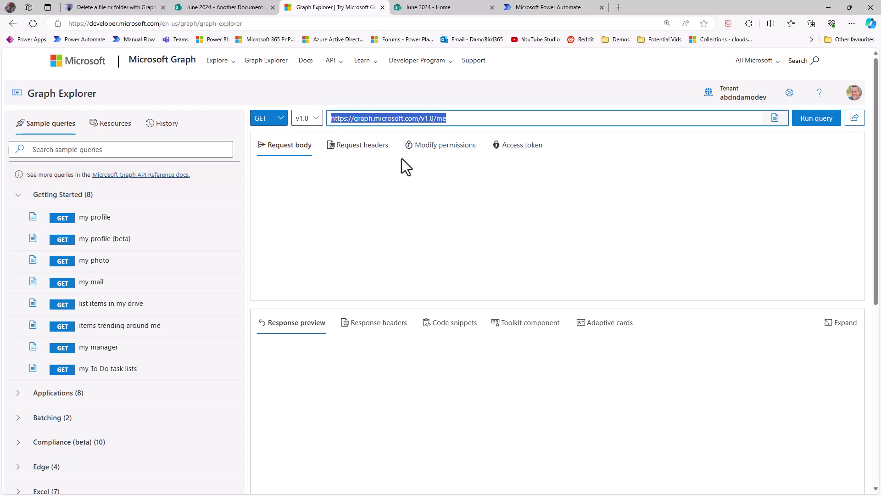
{"action": "key", "text": "ctrl+v"}
Replace the mytenantname placeholder in the request URL with abdndamodev and select the sample site name after /sites/
{"action": "left_click_drag", "start_coordinate": [453, 118], "coordinate": [499, 121]}
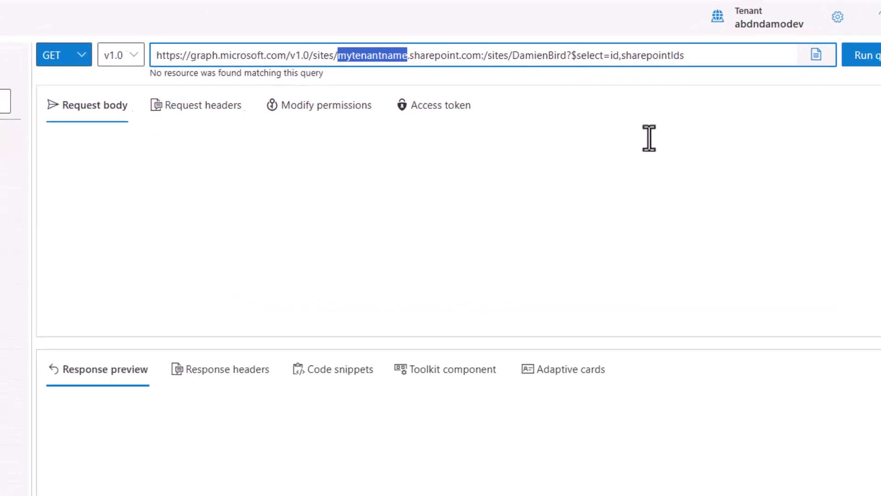
{"action": "type", "text": "abdndam"}
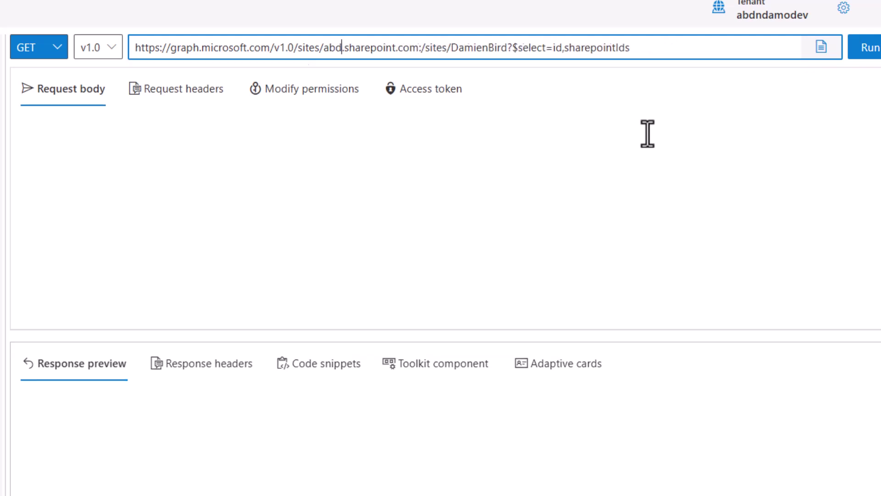
{"action": "type", "text": "odev"}
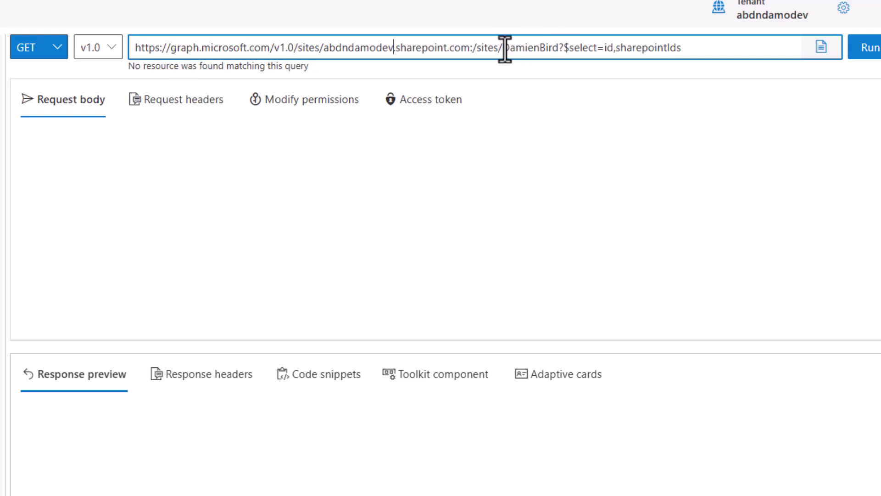
{"action": "left_click_drag", "start_coordinate": [503, 47], "coordinate": [559, 48]}
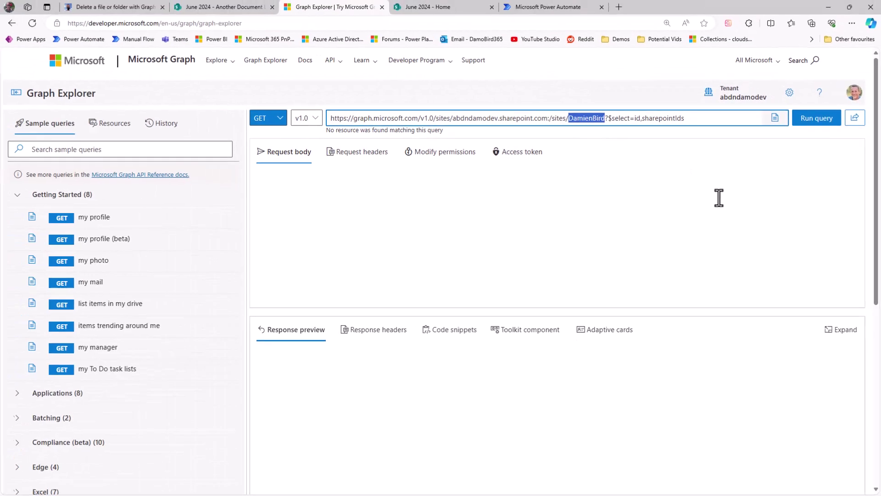
Check the site name in the June 2024 SharePoint address and open the Delete Me folder in Another Document Library
{"action": "left_click", "coordinate": [235, 7]}
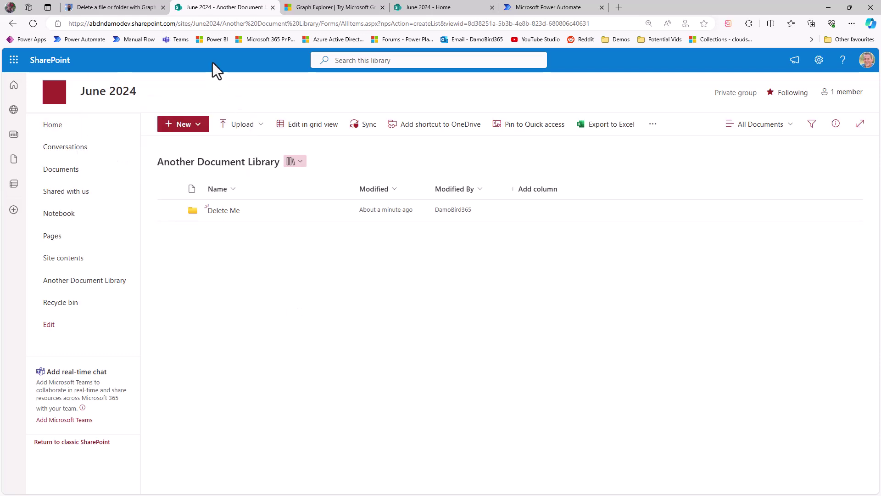
{"action": "double_click", "coordinate": [196, 23]}
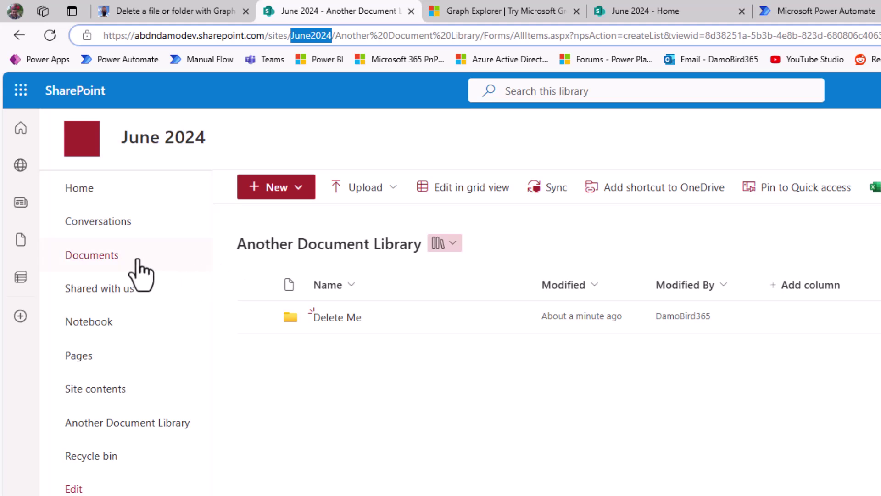
{"action": "left_click", "coordinate": [338, 318]}
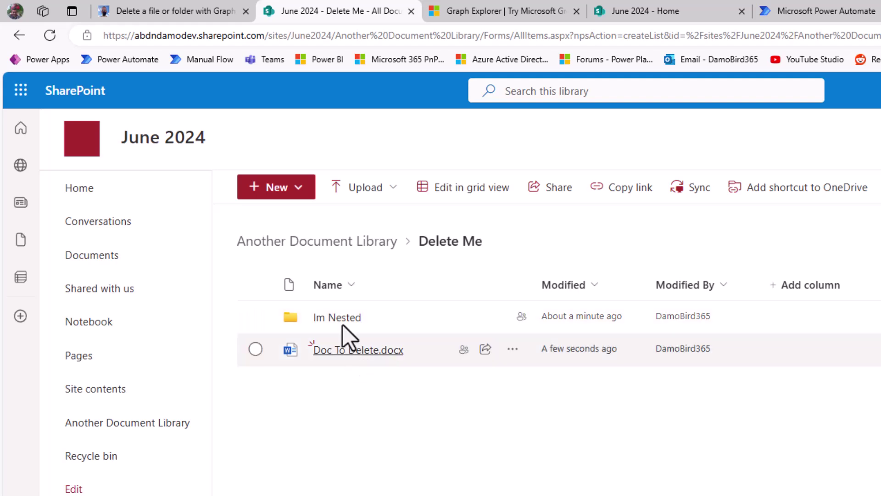
Replace the sample site name in the Graph Explorer request with June2024 and run the query
{"action": "left_click", "coordinate": [495, 11]}
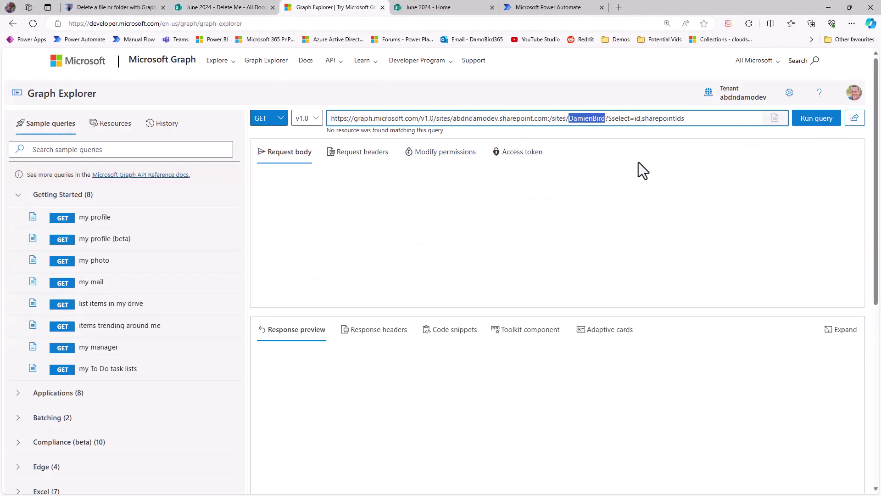
{"action": "type", "text": "June2024"}
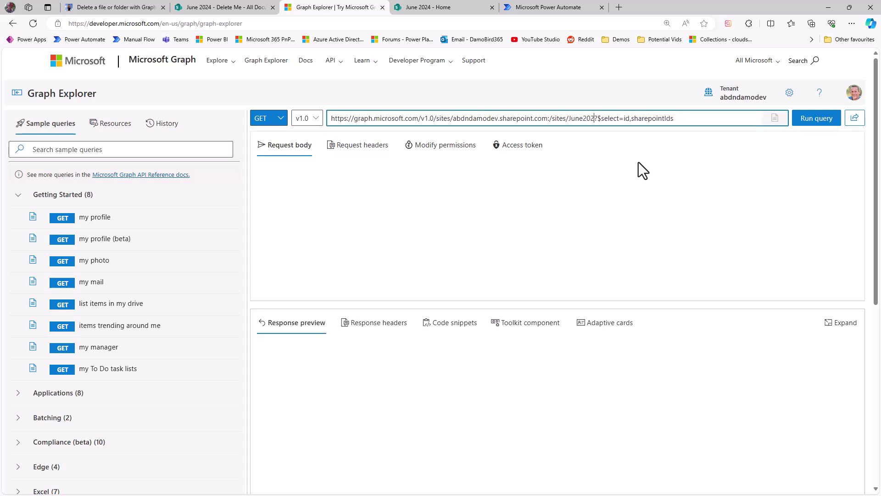
{"action": "left_click", "coordinate": [813, 118]}
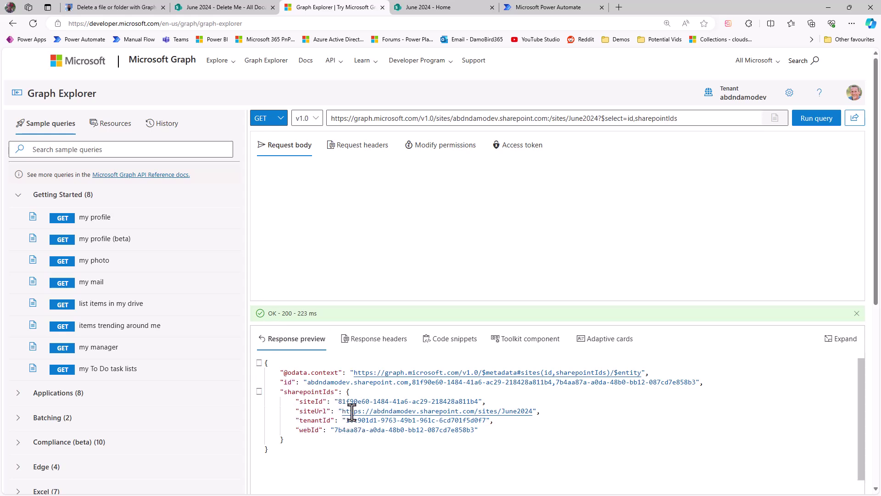
Copy the siteId from the response and replace the request URL with the article's example Drive ID URI selecting name, id and weburl
{"action": "left_click_drag", "start_coordinate": [339, 401], "coordinate": [479, 401]}
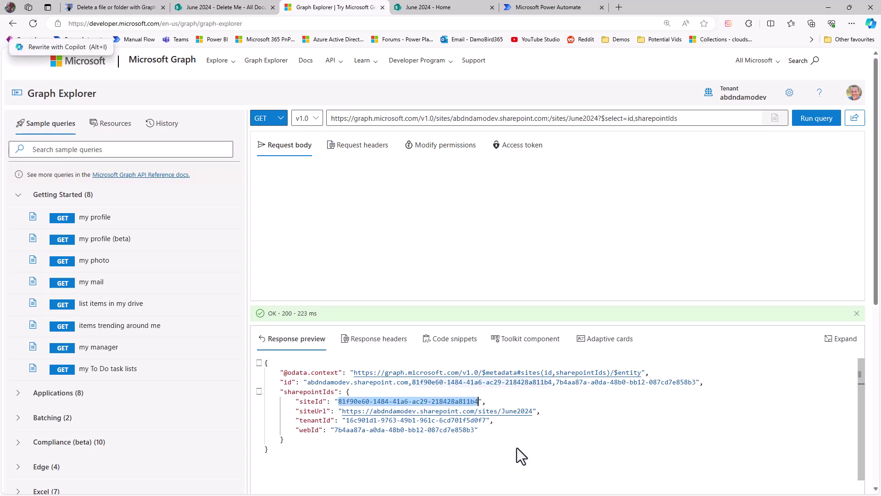
{"action": "key", "text": "ctrl+c"}
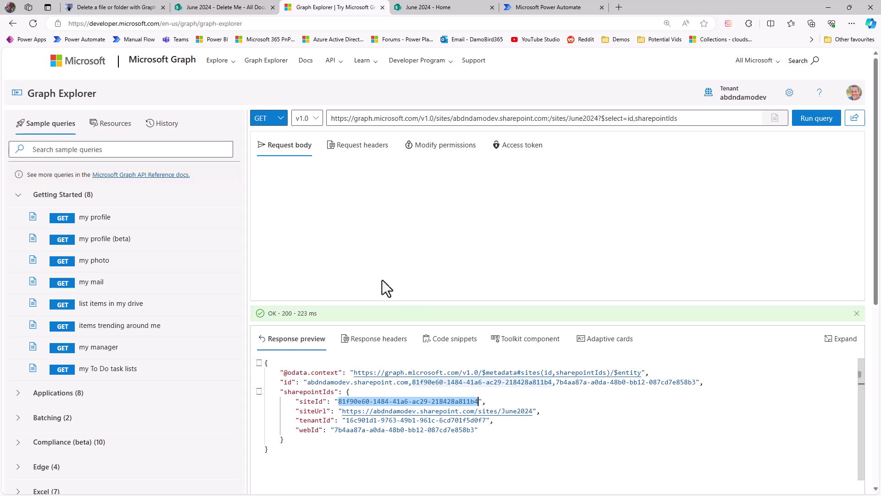
{"action": "left_click", "coordinate": [116, 7]}
{"action": "scroll", "coordinate": [453, 364], "scroll_direction": "down", "scroll_amount": 3}
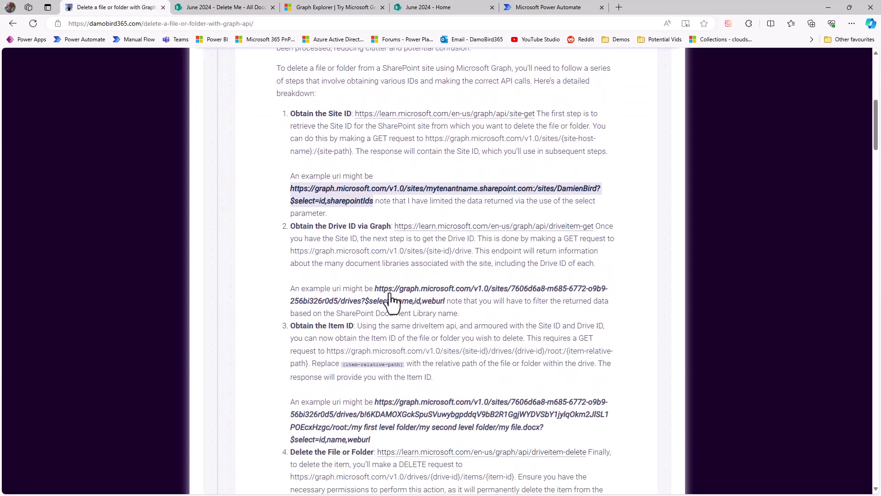
{"action": "left_click_drag", "start_coordinate": [378, 287], "coordinate": [444, 301]}
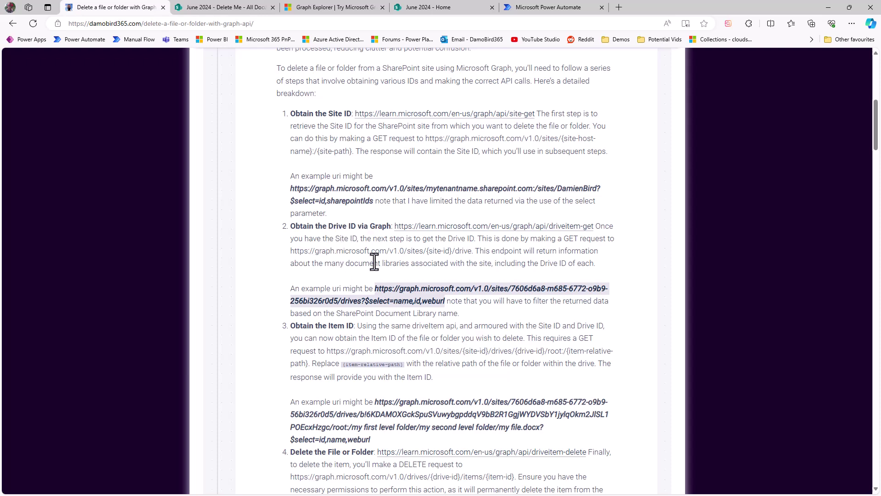
{"action": "left_click", "coordinate": [335, 8]}
{"action": "left_click_drag", "start_coordinate": [692, 117], "coordinate": [309, 108]}
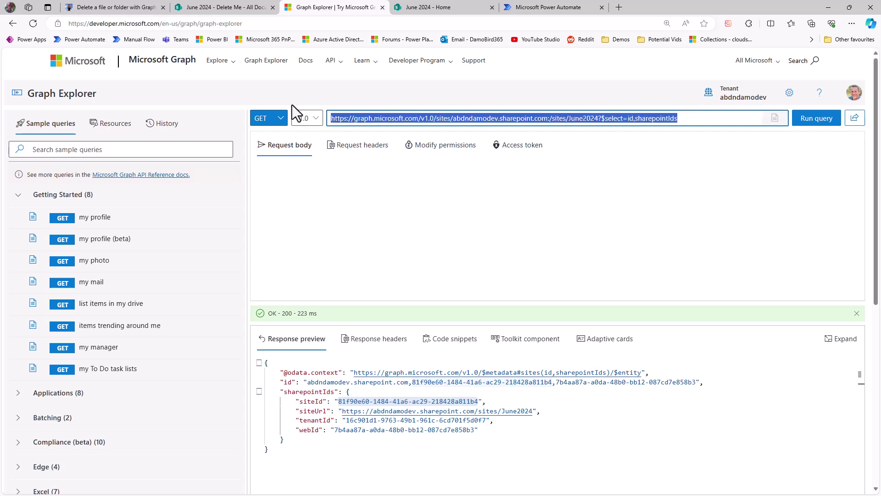
{"action": "key", "text": "ctrl+v"}
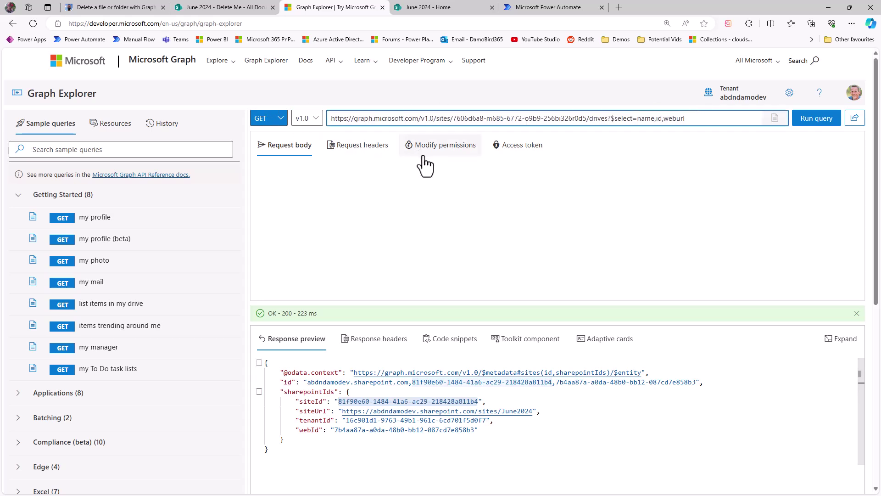
Run the drives request with the siteId from the response in place of the sample ID, and locate the Another Document Library entry
{"action": "left_click_drag", "start_coordinate": [454, 119], "coordinate": [590, 118]}
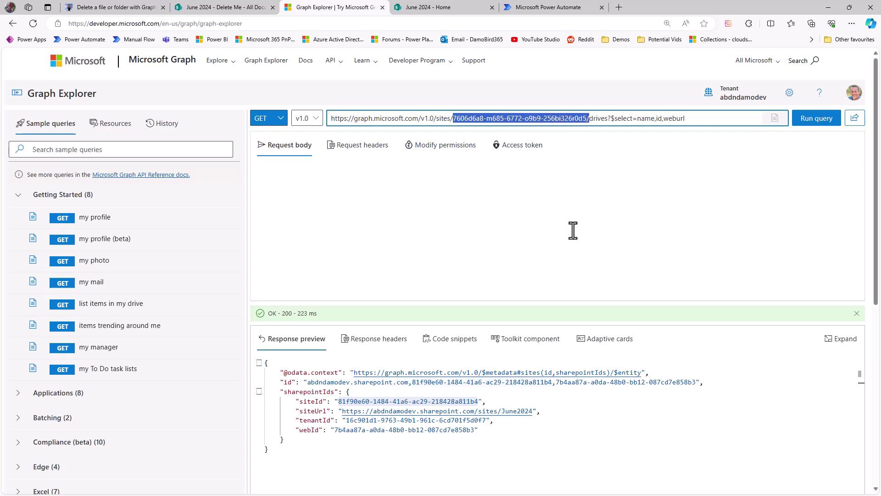
{"action": "left_click_drag", "start_coordinate": [479, 401], "coordinate": [339, 403]}
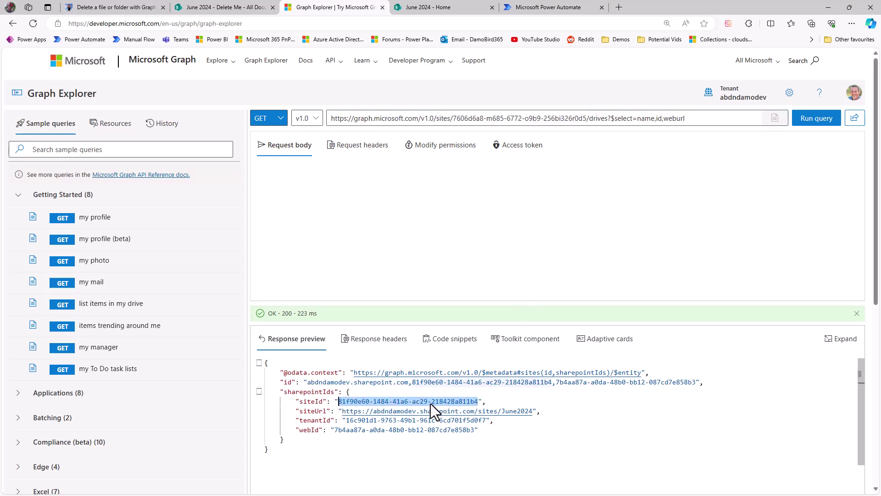
{"action": "left_click_drag", "start_coordinate": [453, 119], "coordinate": [585, 119]}
{"action": "key", "text": "ctrl+v"}
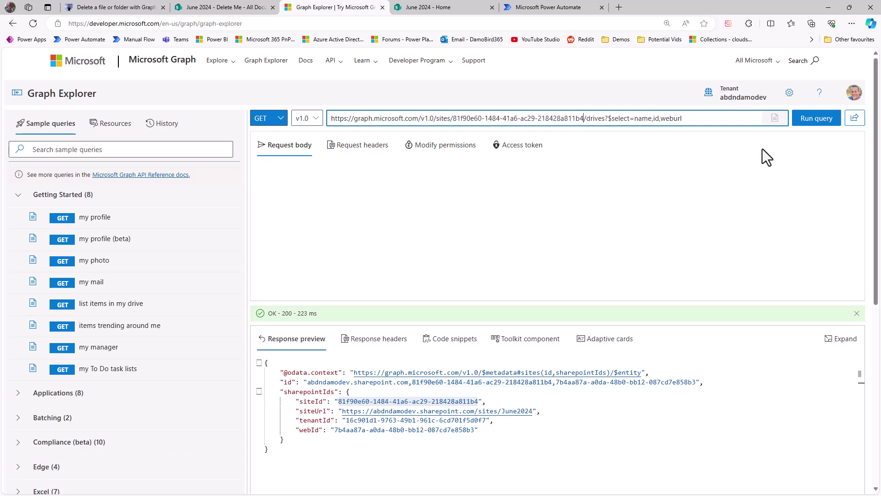
{"action": "left_click", "coordinate": [809, 119]}
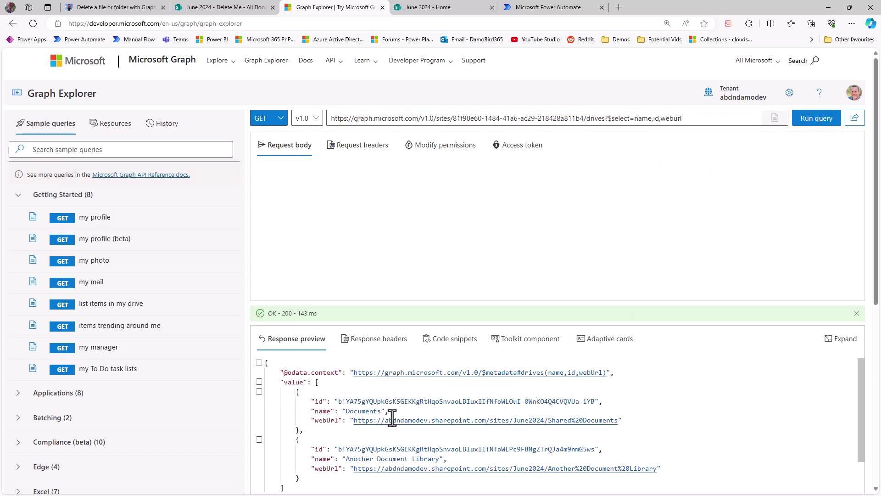
{"action": "scroll", "coordinate": [311, 410], "scroll_direction": "down", "scroll_amount": 1}
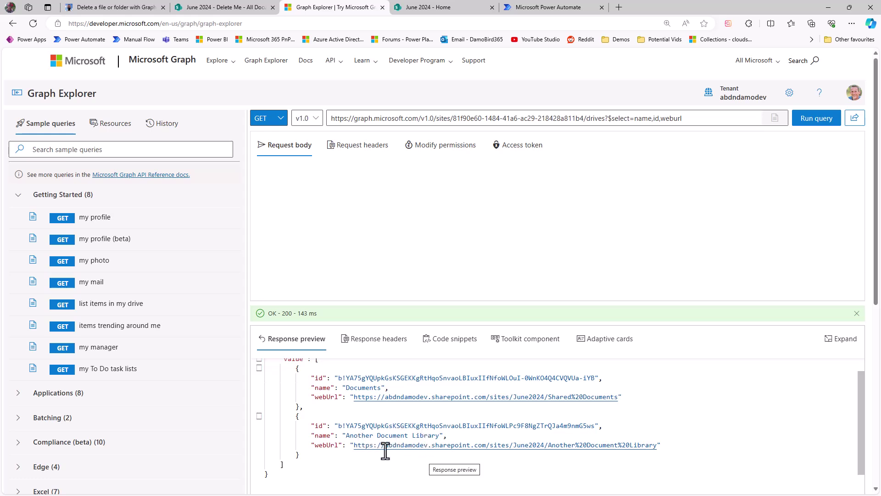
{"action": "left_click_drag", "start_coordinate": [346, 436], "coordinate": [442, 435]}
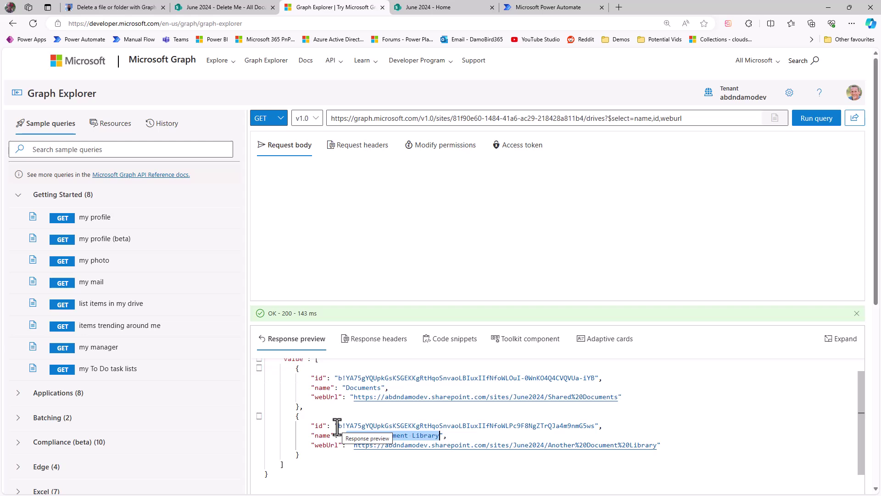
Replace the Graph Explorer request URL with the article's example Item ID URI selecting id, name and weburl
{"action": "key", "text": "ctrl+1"}
{"action": "scroll", "coordinate": [408, 259], "scroll_direction": "down", "scroll_amount": 2}
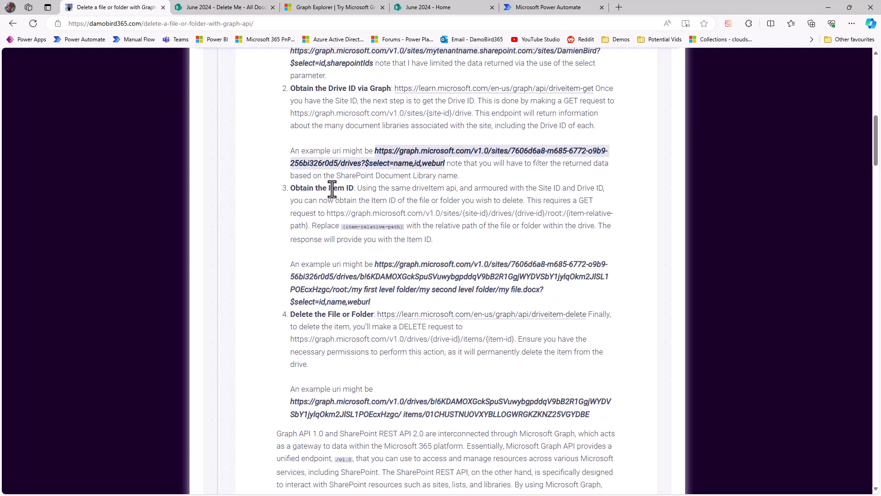
{"action": "left_click_drag", "start_coordinate": [374, 265], "coordinate": [381, 299]}
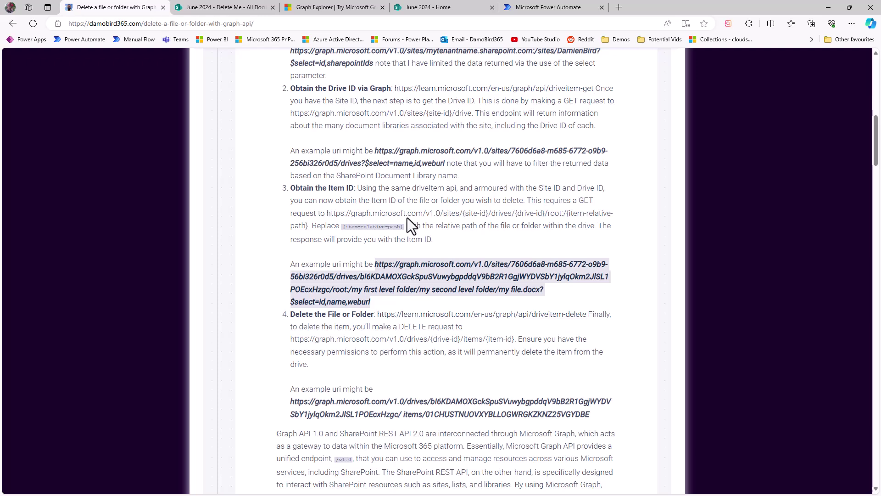
{"action": "key", "text": "ctrl+3"}
{"action": "left_click_drag", "start_coordinate": [693, 117], "coordinate": [327, 118]}
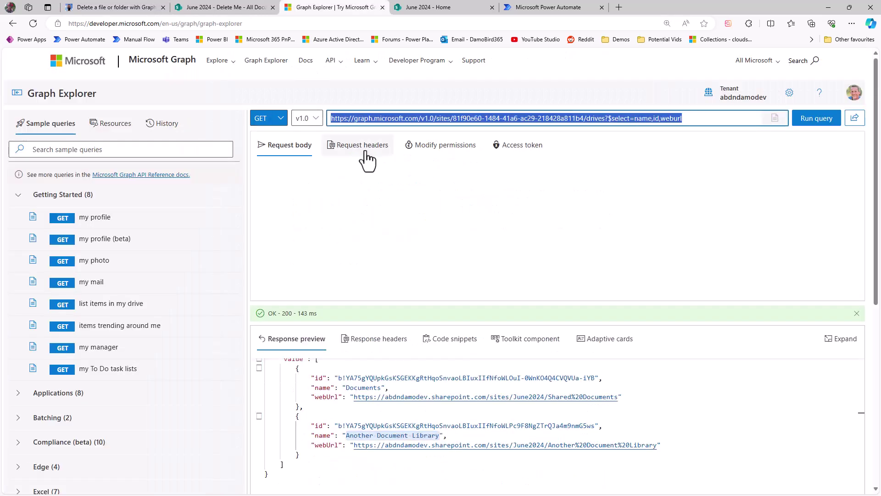
{"action": "key", "text": "ctrl+v"}
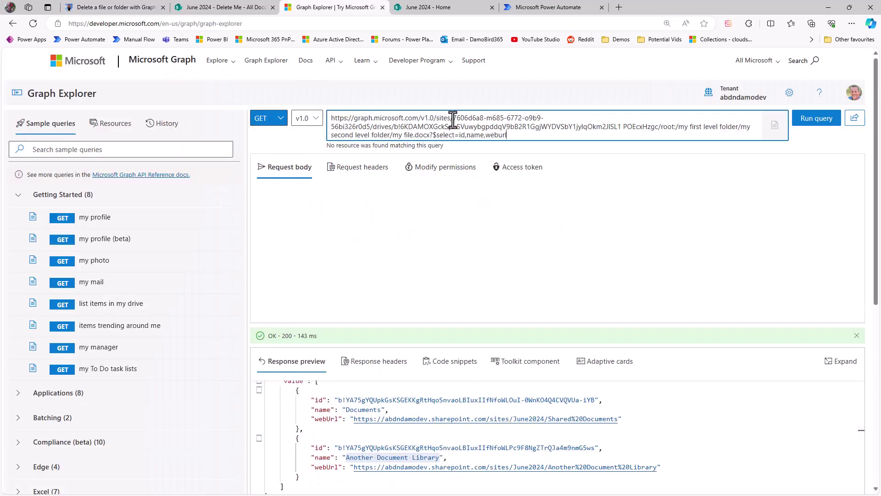
Replace the sample site ID in the Item ID request with the previously copied siteId from the clipboard history
{"action": "left_click_drag", "start_coordinate": [453, 118], "coordinate": [371, 128]}
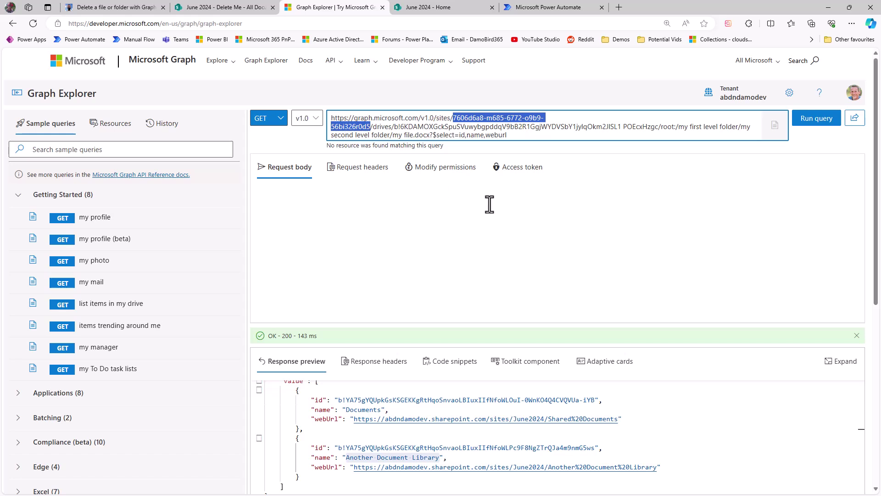
{"action": "key", "text": "super+v"}
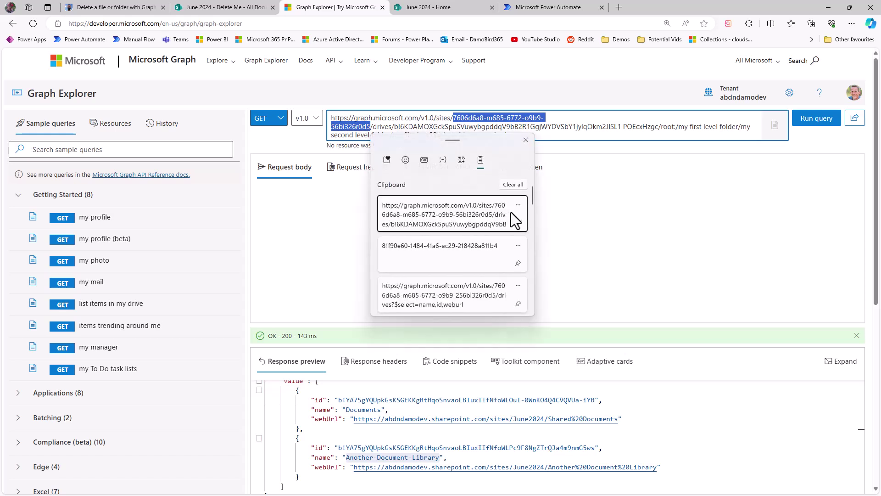
{"action": "left_click", "coordinate": [417, 252]}
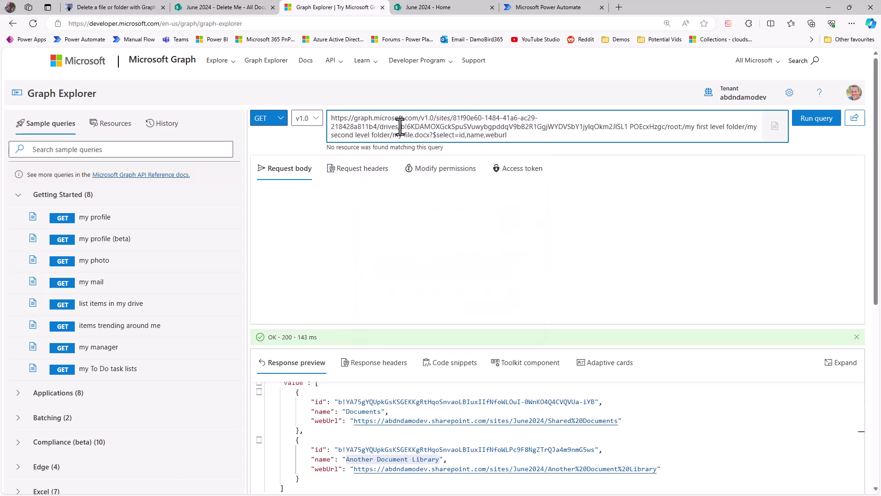
Replace the sample drive ID in the Item ID request with the id of Another Document Library from the drives response
{"action": "left_click_drag", "start_coordinate": [401, 126], "coordinate": [665, 126]}
{"action": "left_click_drag", "start_coordinate": [338, 450], "coordinate": [595, 449]}
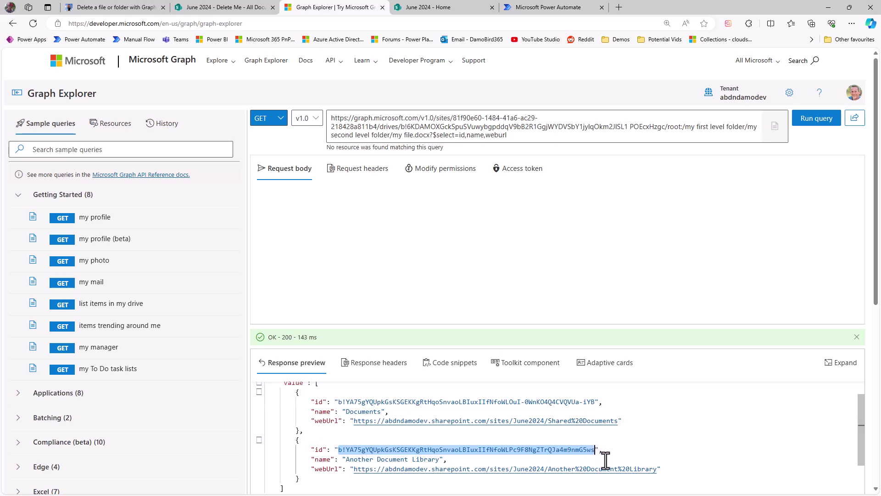
{"action": "left_click_drag", "start_coordinate": [402, 127], "coordinate": [664, 129]}
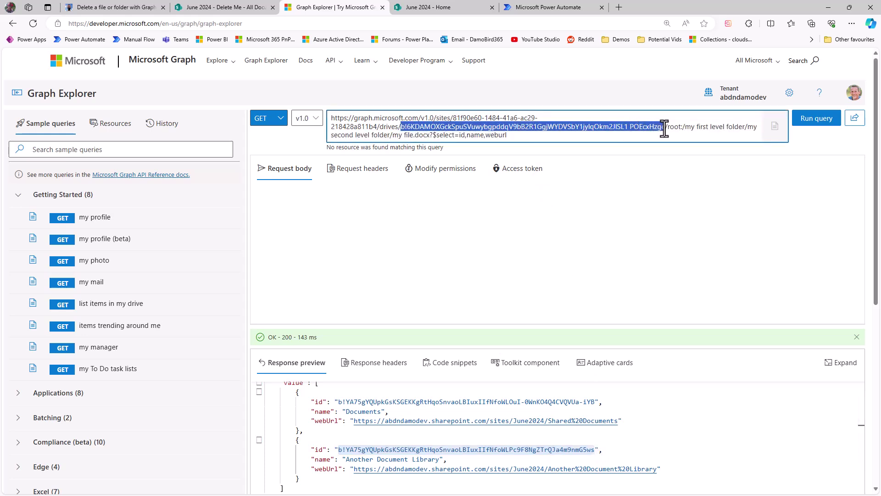
{"action": "key", "text": "ctrl+v"}
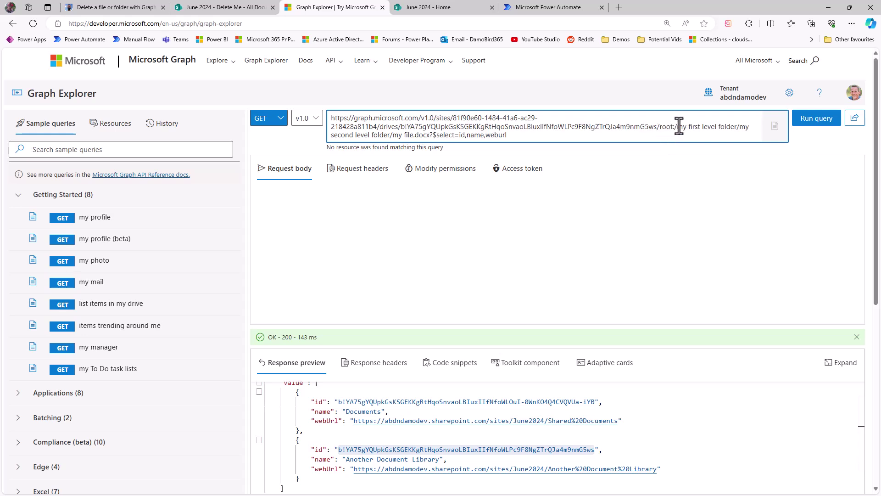
Replace the sample file path in the request with Delete Me/Im Nested, matching the SharePoint library's folders, and run the query
{"action": "left_click_drag", "start_coordinate": [679, 127], "coordinate": [430, 135]}
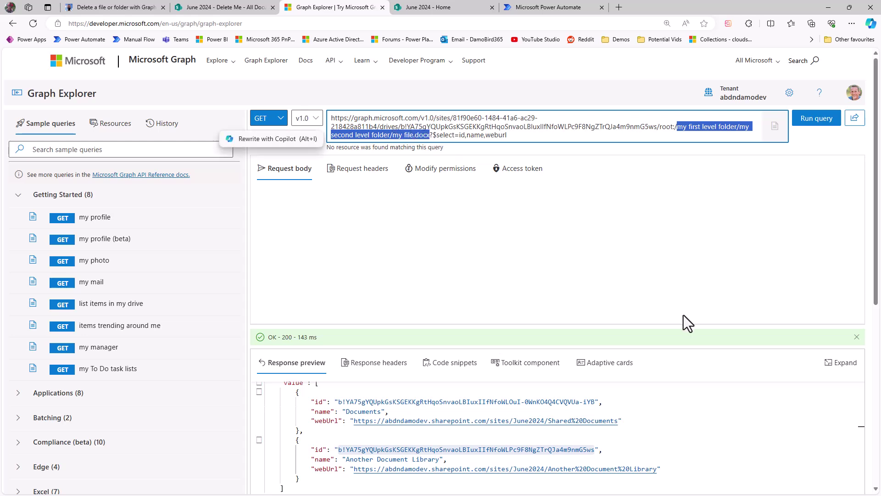
{"action": "key", "text": "ctrl+shift+Tab"}
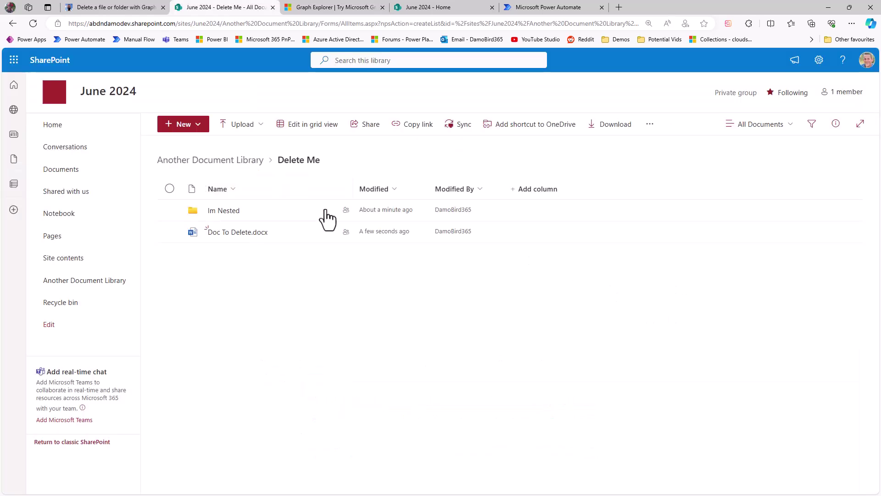
{"action": "left_click", "coordinate": [218, 170]}
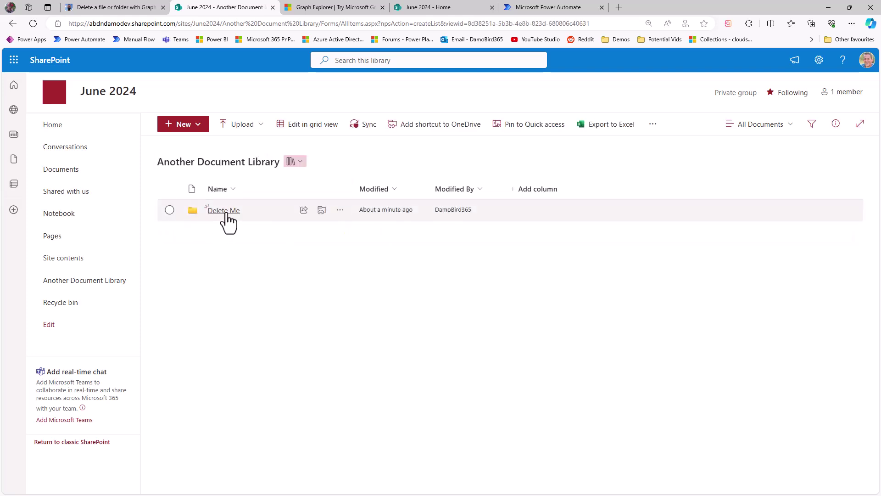
{"action": "left_click", "coordinate": [224, 213]}
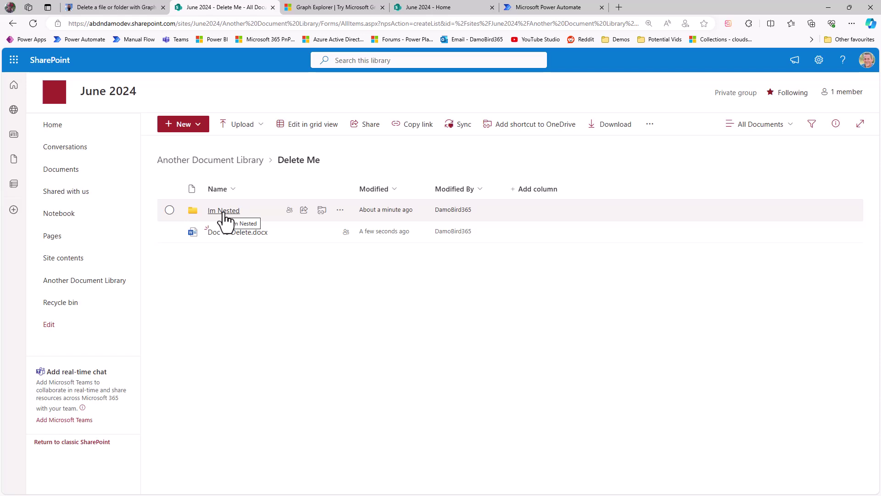
{"action": "key", "text": "ctrl+Tab"}
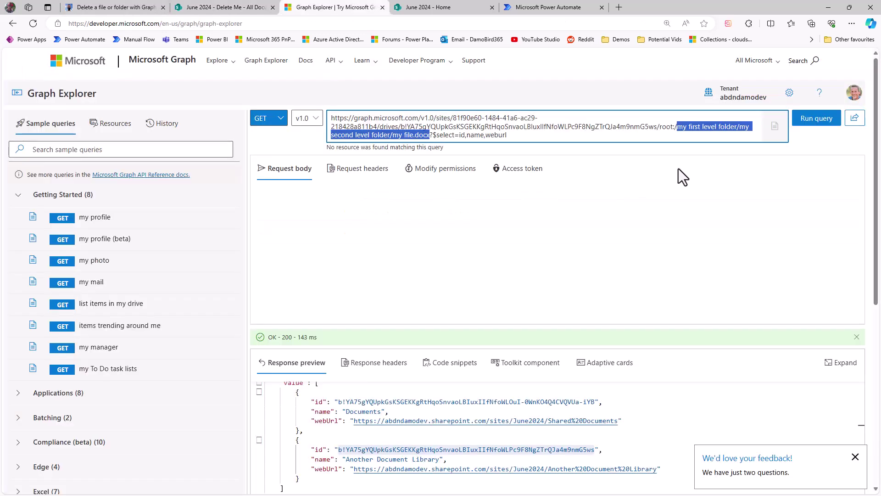
{"action": "type", "text": "Delete Me/Im Nested"}
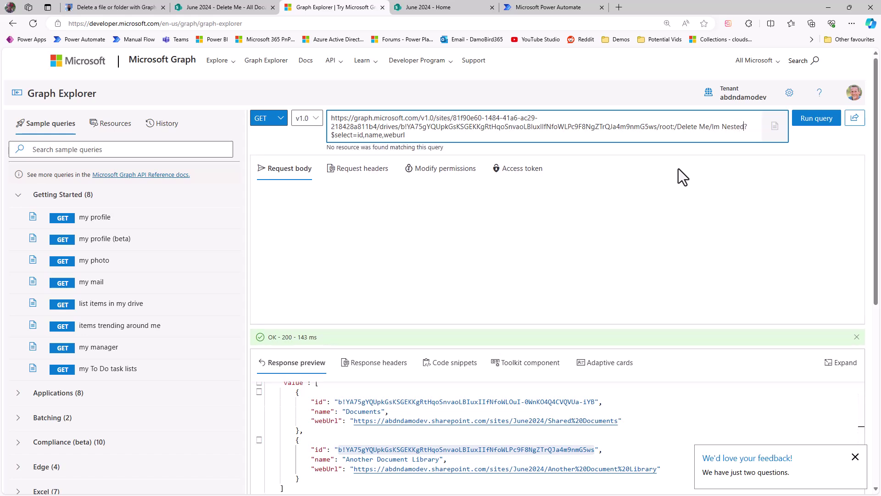
{"action": "left_click", "coordinate": [816, 118]}
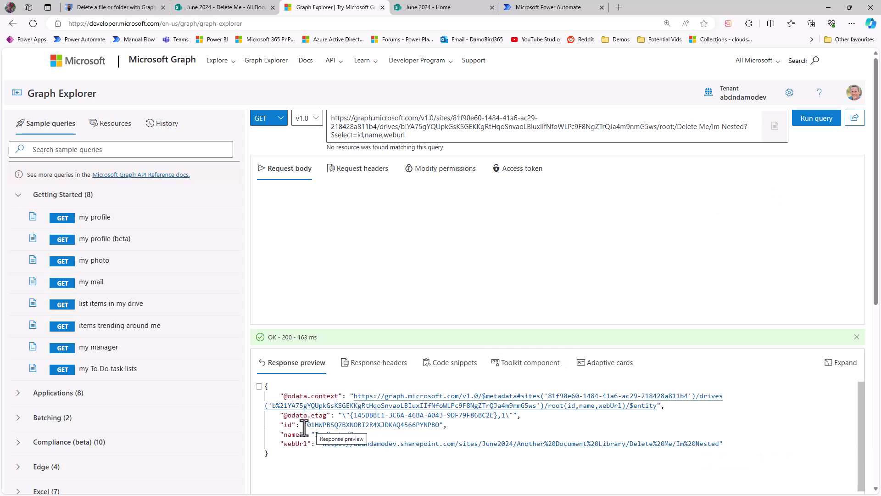
Look up the document inside the Im Nested folder, append /A nested doc.docx to the request path, and run the query
{"action": "key", "text": "ctrl+shift+Tab"}
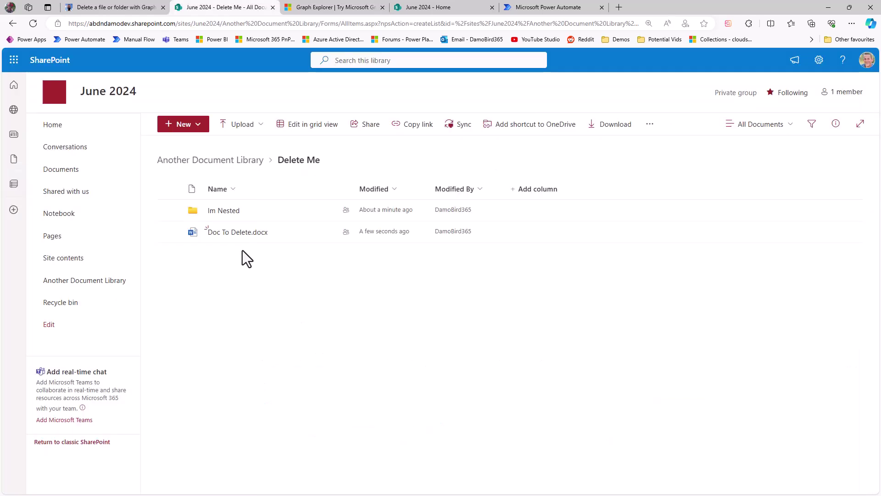
{"action": "left_click", "coordinate": [226, 211]}
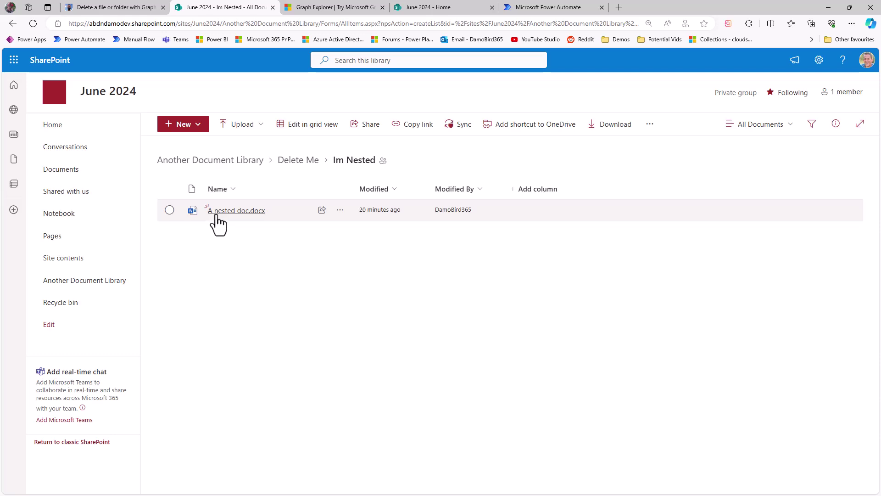
{"action": "mouse_move", "coordinate": [257, 224]}
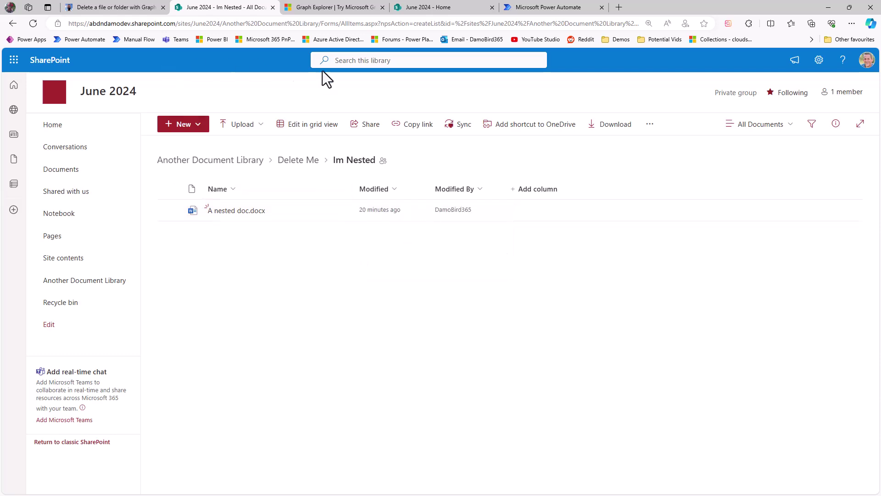
{"action": "left_click", "coordinate": [335, 7]}
{"action": "left_click", "coordinate": [744, 128]}
{"action": "type", "text": "/A neste"}
{"action": "type", "text": "d doc.doc"}
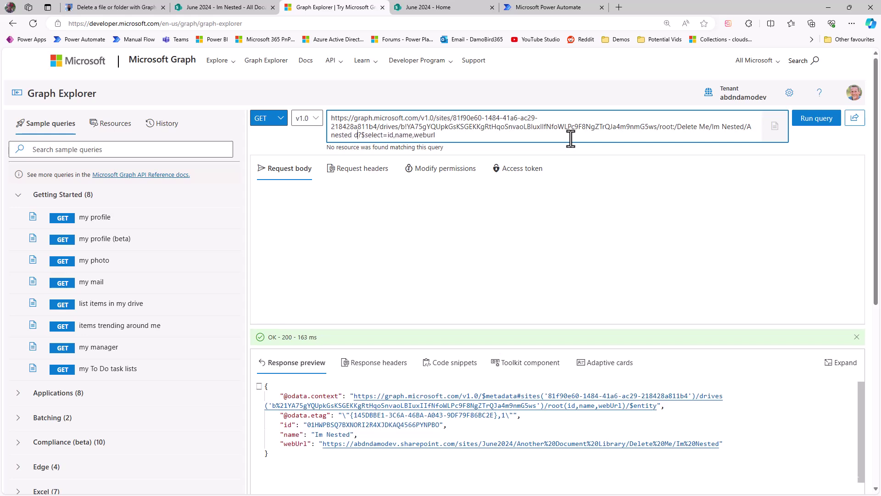
{"action": "type", "text": "x"}
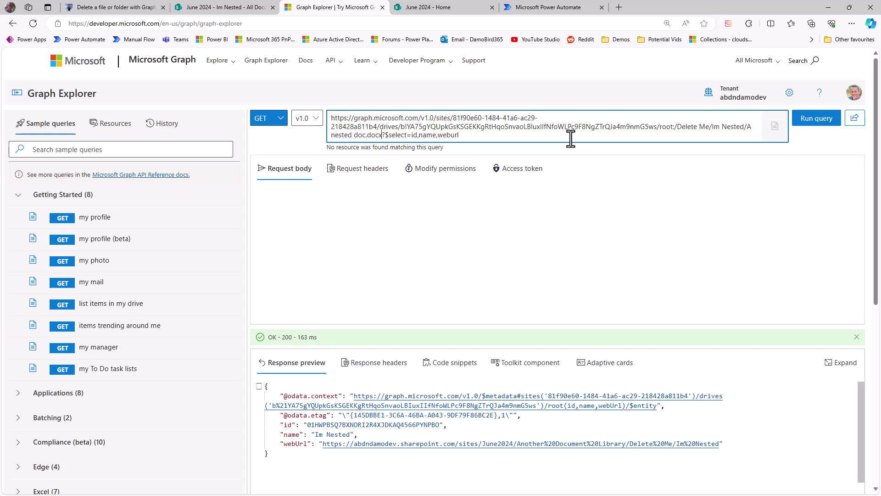
{"action": "left_click", "coordinate": [816, 119]}
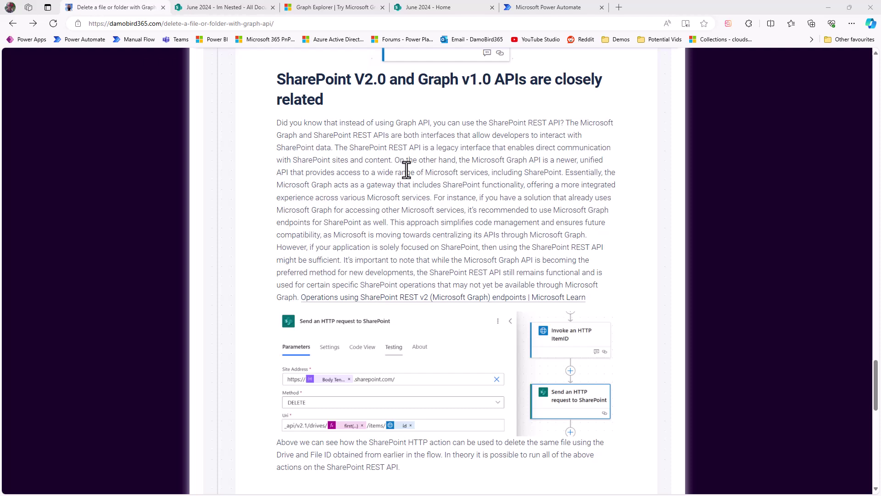
Open the article's linked Microsoft Learn page on SharePoint REST v2 operations and examine the Graph-to-SharePoint URL table
{"action": "left_click", "coordinate": [379, 298]}
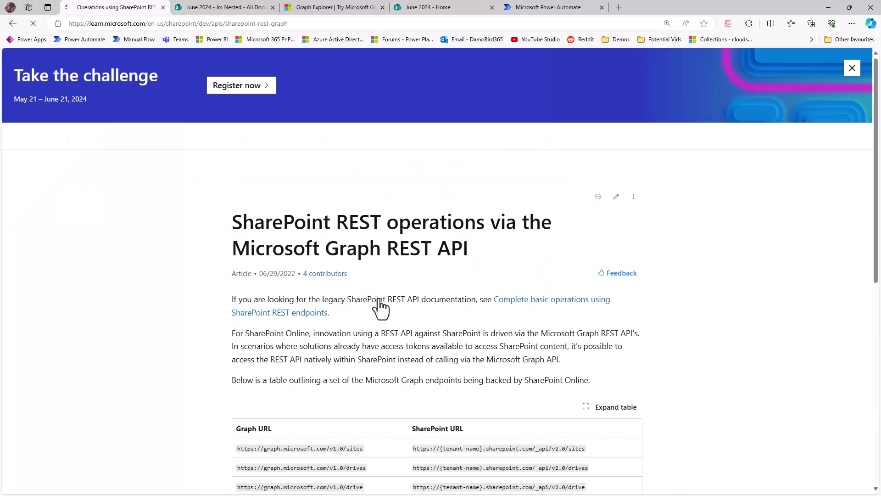
{"action": "scroll", "coordinate": [382, 301], "scroll_direction": "down", "scroll_amount": 1}
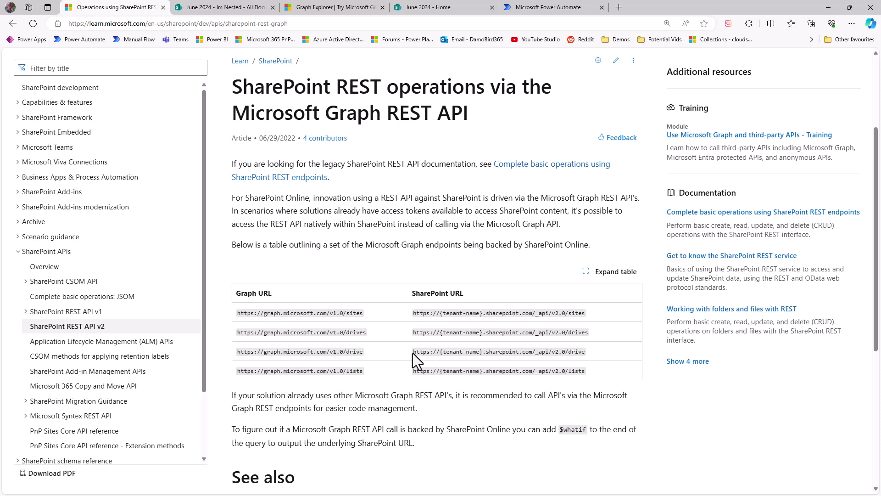
Copy the part of the Graph Explorer request URL that follows v1.0, from /sites through the select options
{"action": "key", "text": "ctrl+Tab"}
{"action": "key", "text": "ctrl+Tab"}
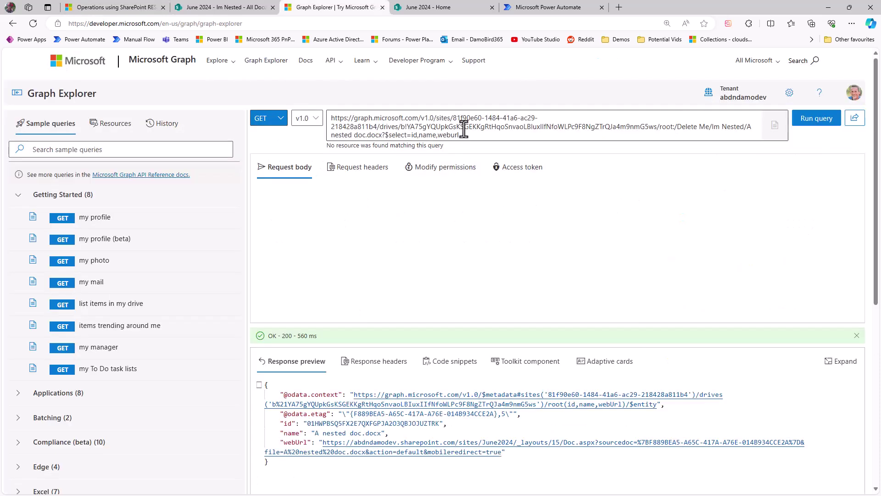
{"action": "left_click_drag", "start_coordinate": [434, 118], "coordinate": [481, 136]}
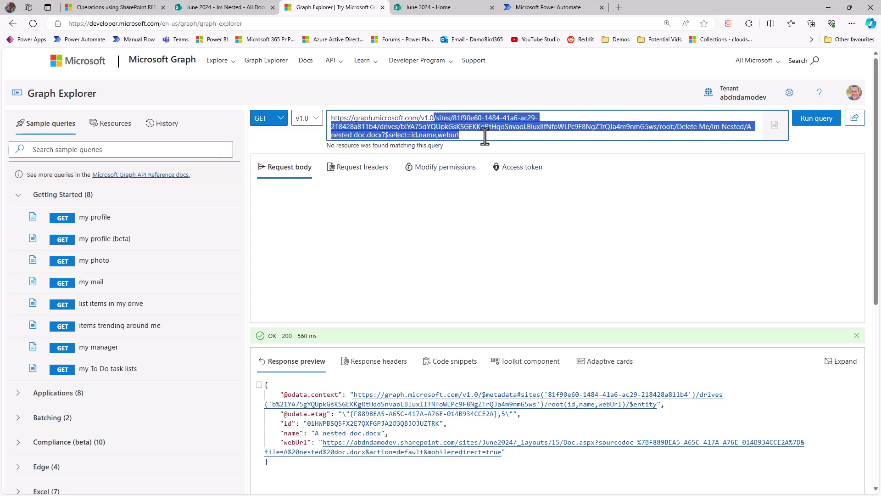
Load the copied request path after abdndamodev.sharepoint.com/_api/v2.0 in the June 2024 site's browser tab, and highlight the returned item id
{"action": "left_click", "coordinate": [429, 7]}
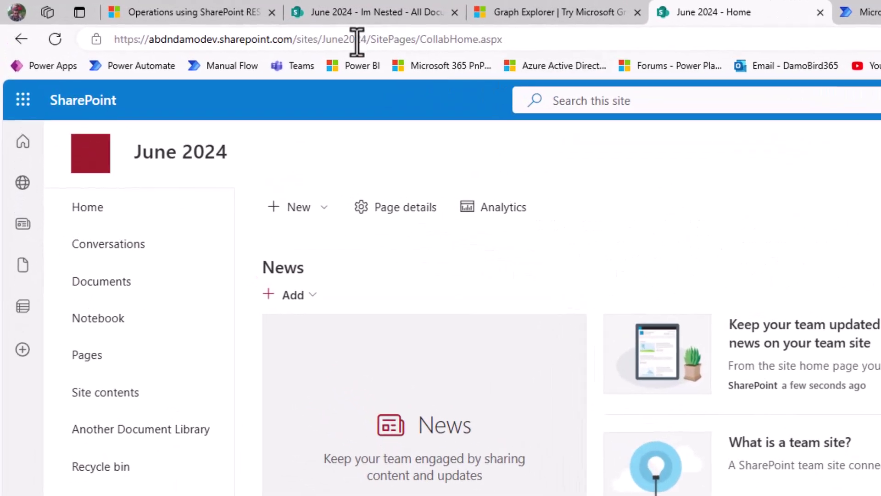
{"action": "left_click_drag", "start_coordinate": [297, 40], "coordinate": [569, 46]}
{"action": "key", "text": "BackSpace"}
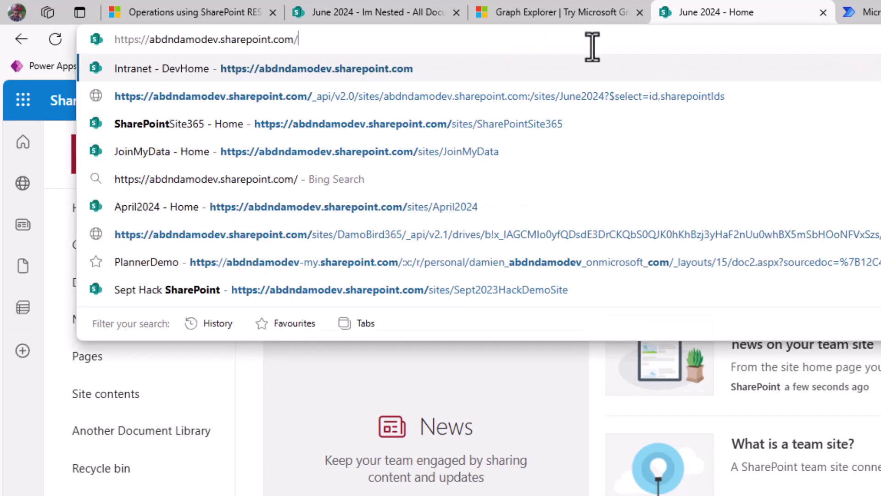
{"action": "type", "text": "_api"}
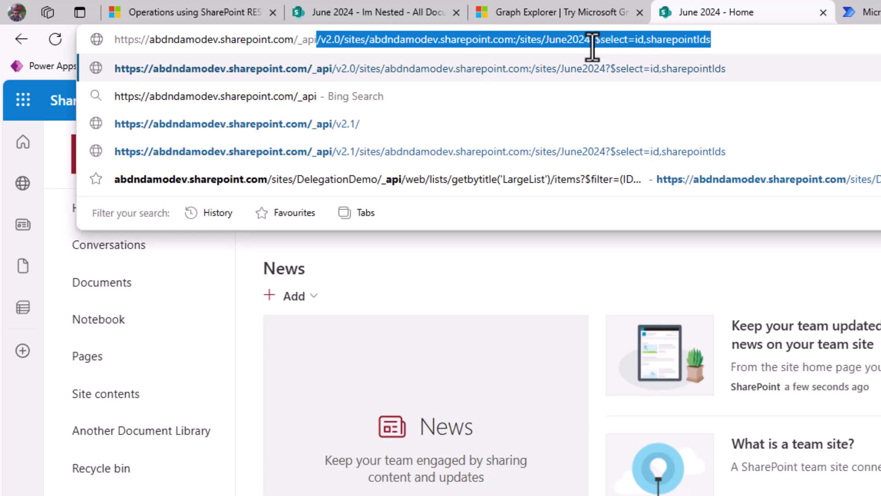
{"action": "type", "text": "/v2.0"}
{"action": "key", "text": "BackSpace"}
{"action": "type", "text": ".0"}
{"action": "key", "text": "ctrl+v"}
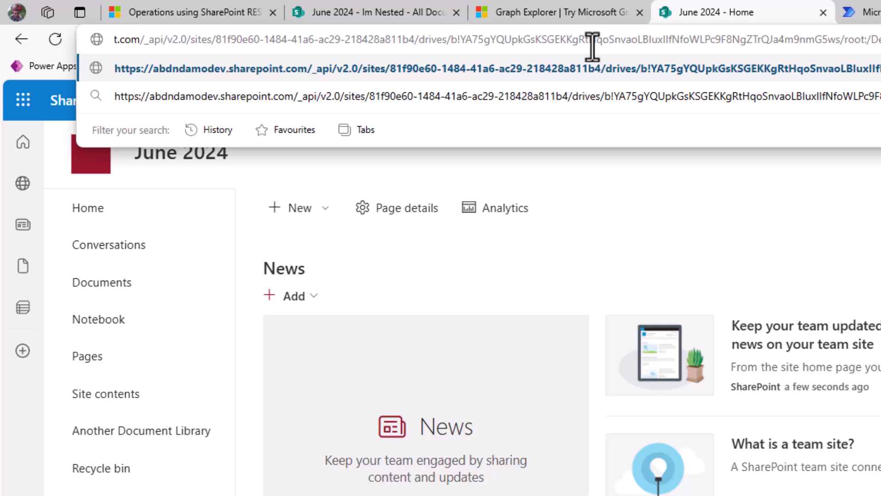
{"action": "key", "text": "Return"}
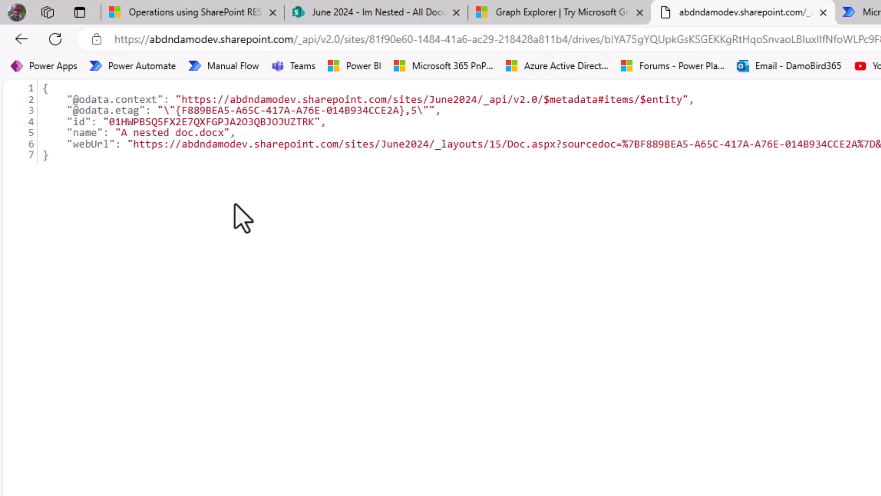
{"action": "left_click_drag", "start_coordinate": [108, 122], "coordinate": [315, 123]}
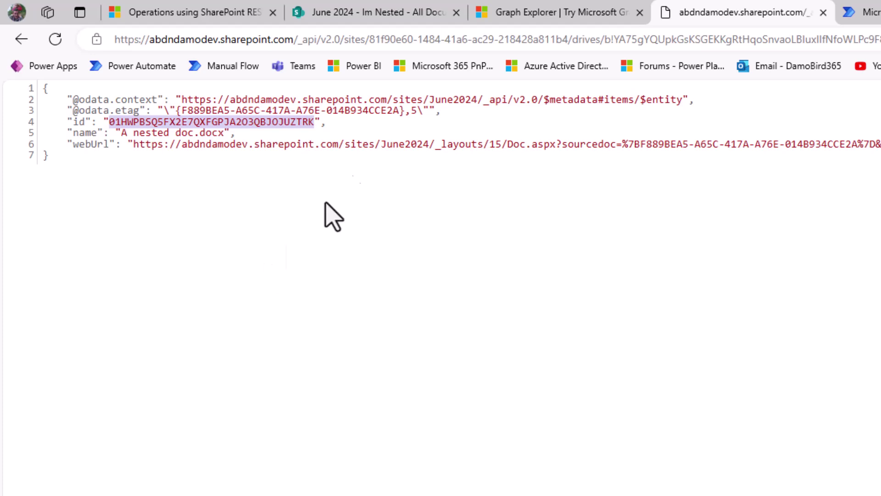
Change the API version in the SharePoint request URL to v2.1 and load it again
{"action": "left_click", "coordinate": [337, 39]}
{"action": "double_click", "coordinate": [337, 39]}
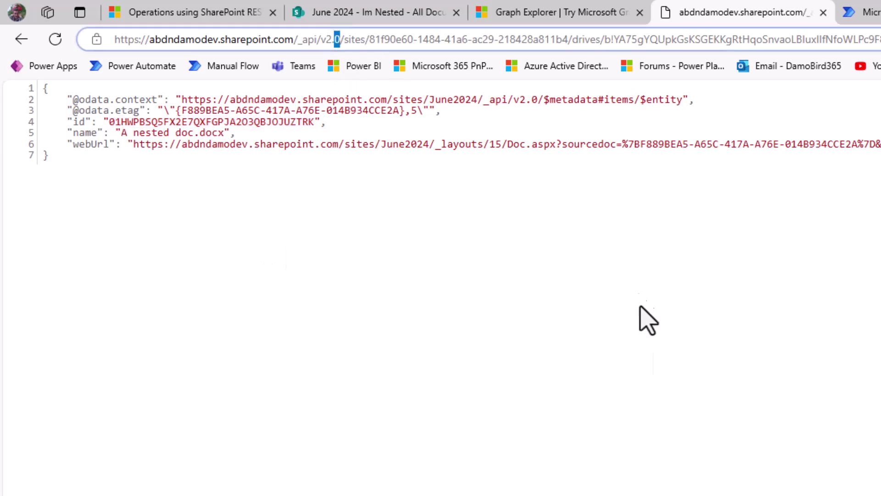
{"action": "type", "text": "1"}
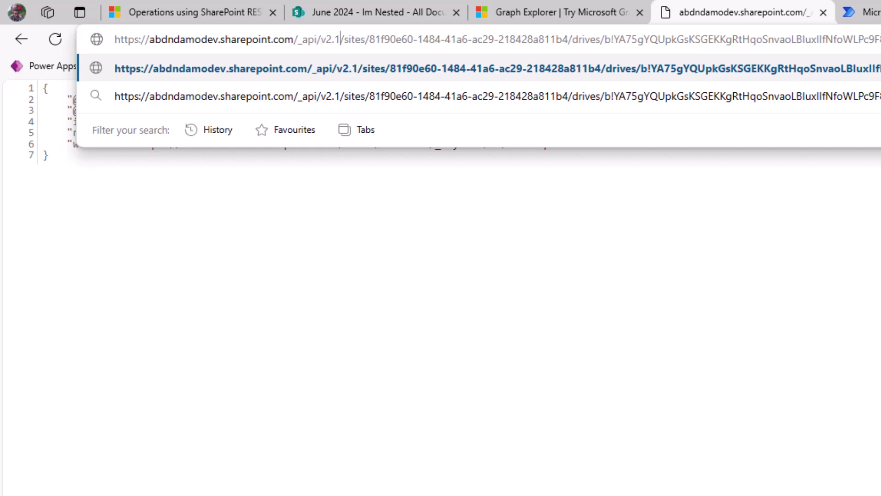
{"action": "key", "text": "Return"}
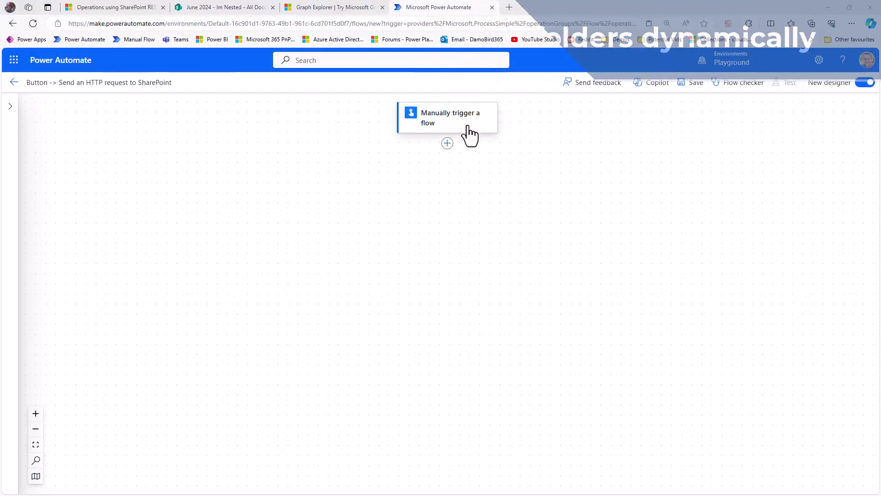
Add a Data Operation Parse JSON action below the manual trigger in the Power Automate flow
{"action": "left_click", "coordinate": [448, 146]}
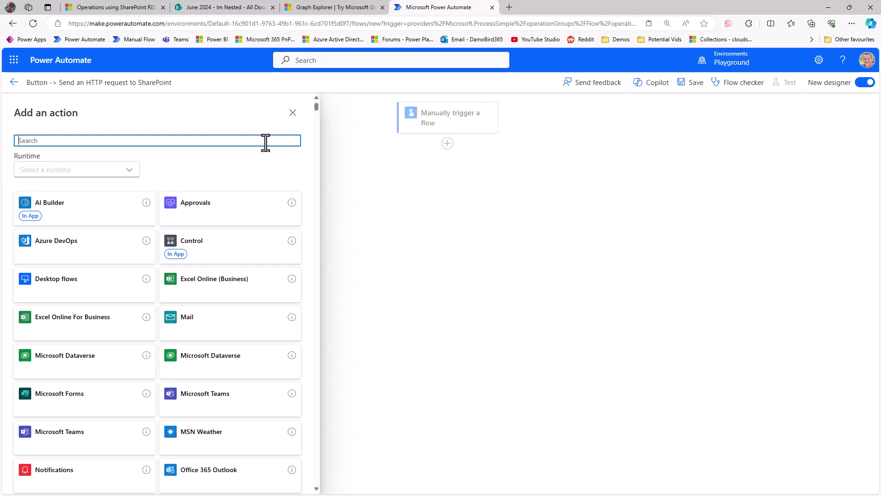
{"action": "type", "text": "Parse JSON"}
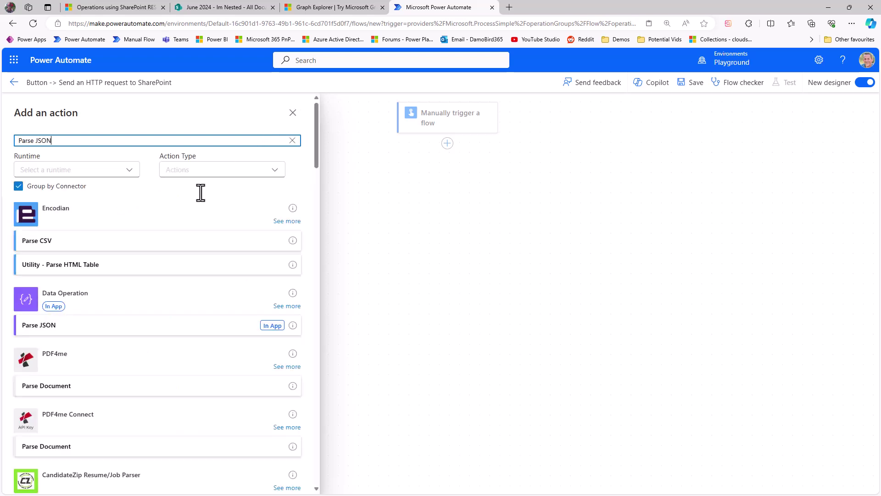
{"action": "left_click", "coordinate": [179, 325]}
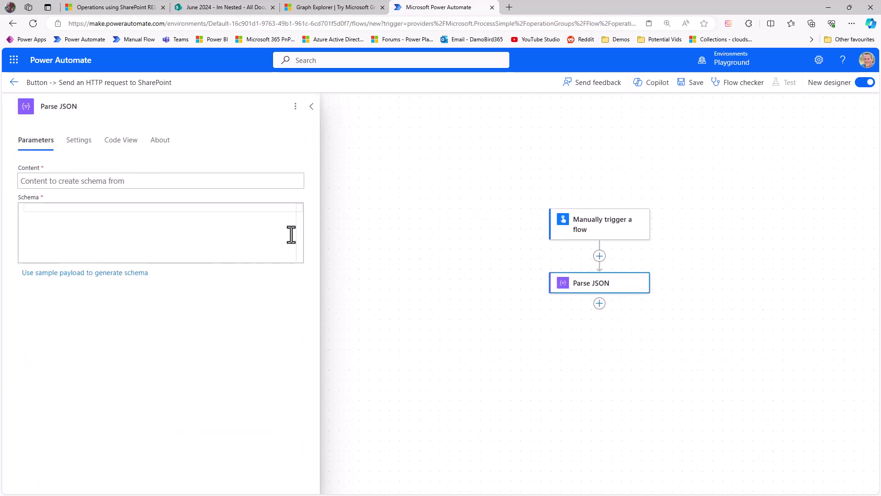
Start a JSON object in the Parse JSON action's content with empty Tenant and SiteName keys
{"action": "left_click", "coordinate": [61, 179]}
{"action": "type", "text": "{    }"}
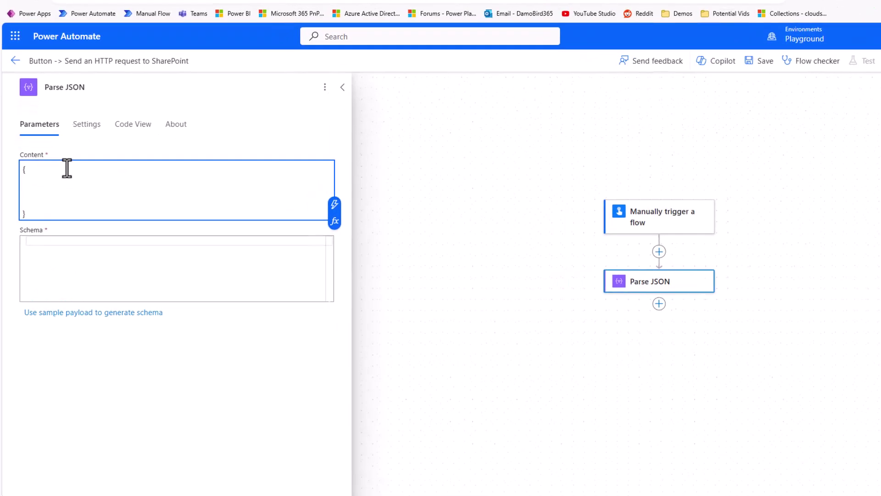
{"action": "type", "text": "\"Tenant"}
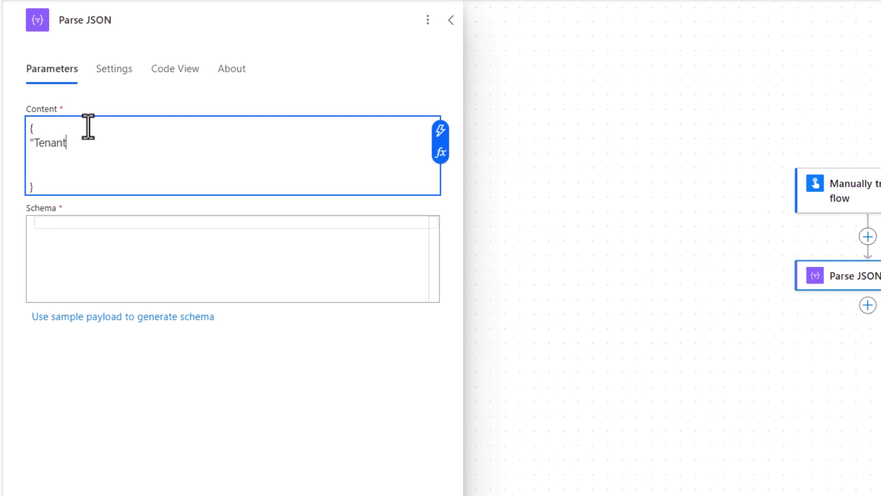
{"action": "type", "text": "\":\"\","}
{"action": "key", "text": "Return"}
{"action": "type", "text": "\""}
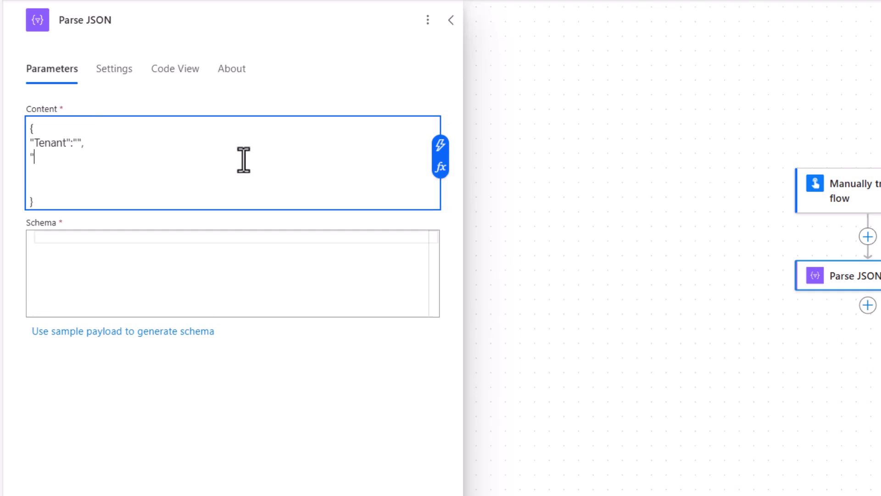
{"action": "type", "text": "SiteName\":\"\","}
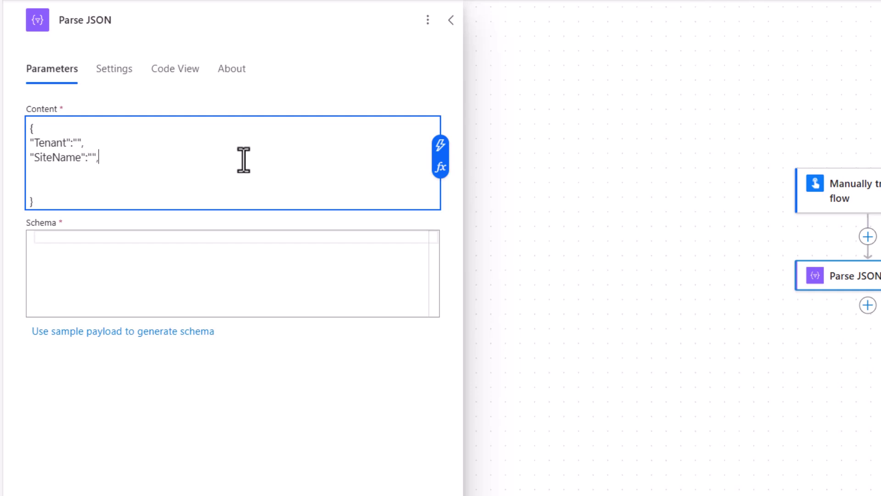
Complete the JSON object in the content with empty DocLibName and FileOfFolderPath keys, removing the spare blank line
{"action": "key", "text": "Return"}
{"action": "type", "text": "\"DocLibName\":"}
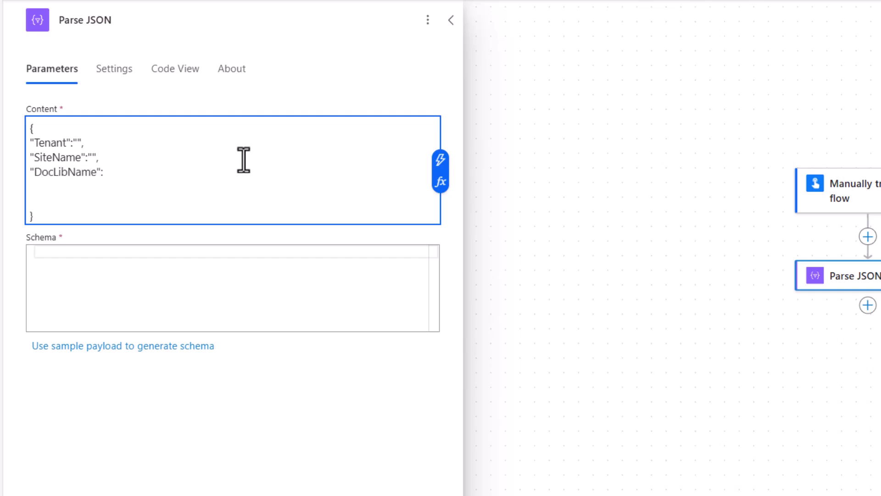
{"action": "type", "text": "\"\","}
{"action": "key", "text": "Down"}
{"action": "type", "text": "\""}
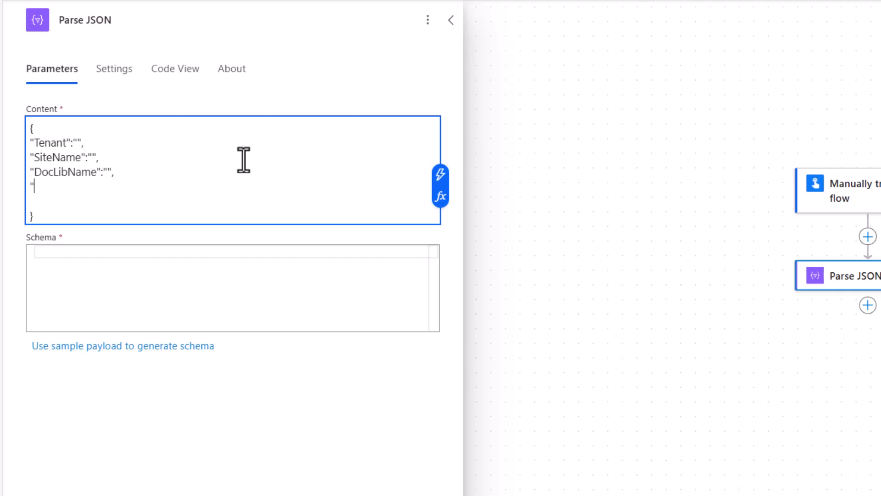
{"action": "type", "text": "FileOfFolderP"}
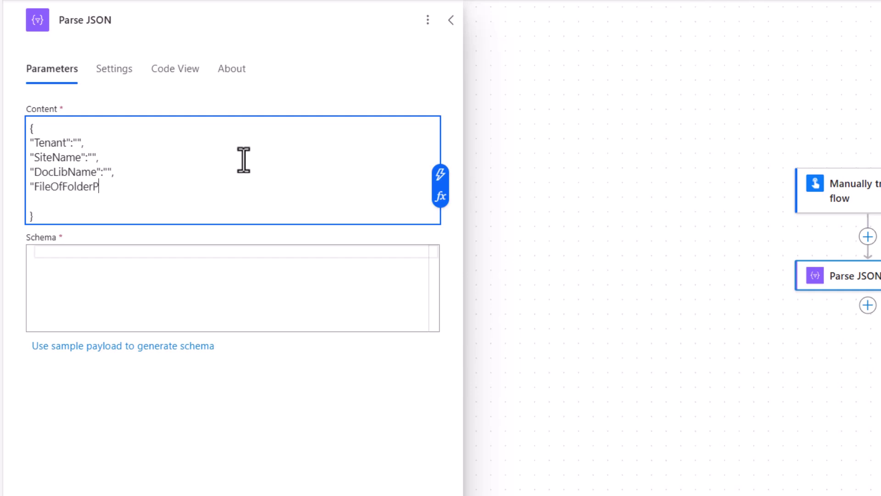
{"action": "type", "text": "ath\":\"\""}
{"action": "key", "text": "Delete"}
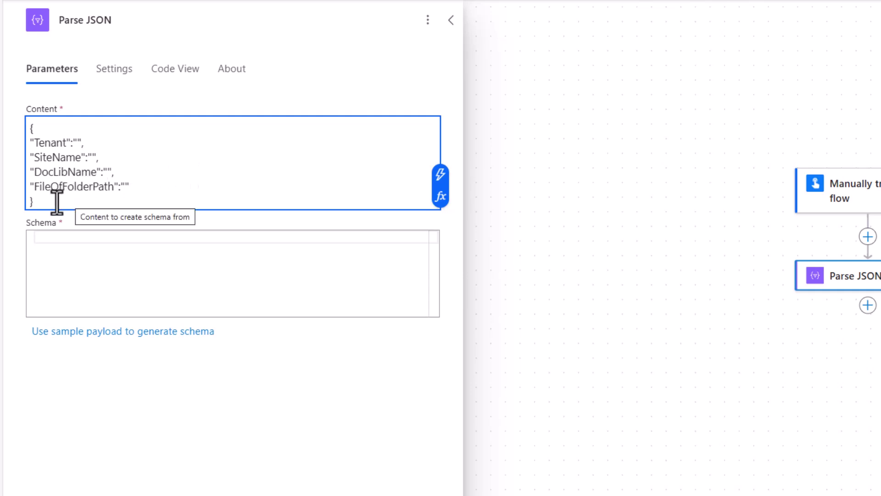
Generate the Parse JSON schema using the complete content object as the sample payload
{"action": "left_click", "coordinate": [41, 194]}
{"action": "left_click_drag", "start_coordinate": [40, 194], "coordinate": [15, 128]}
{"action": "key", "text": "ctrl+c"}
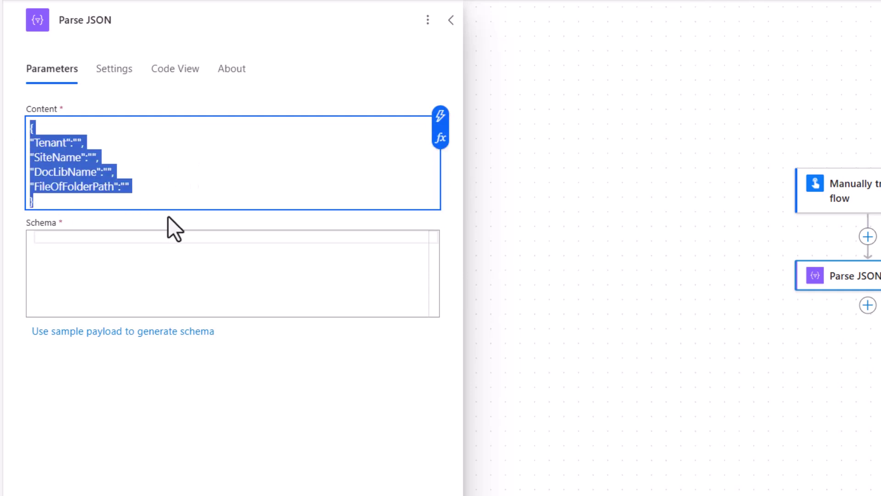
{"action": "left_click", "coordinate": [140, 332]}
{"action": "left_click", "coordinate": [338, 194]}
{"action": "key", "text": "ctrl+v"}
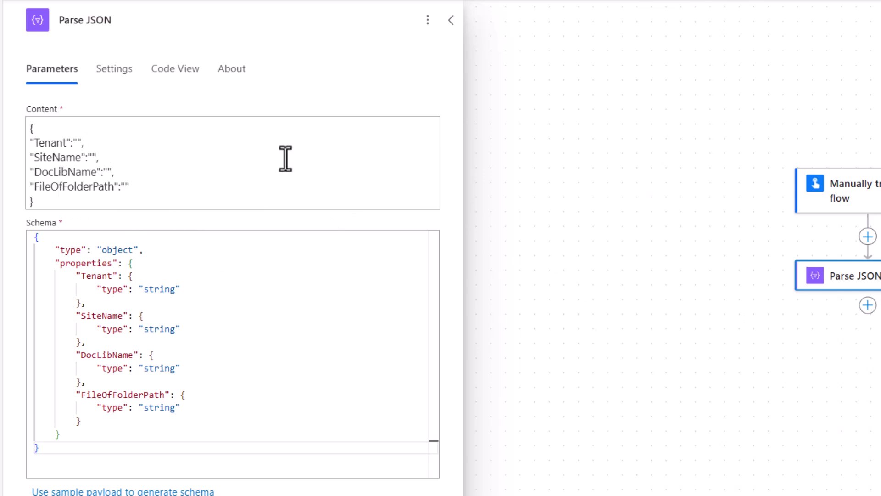
Set Tenant to abdndamodev and SiteName to June2024 in the Parse JSON content
{"action": "left_click", "coordinate": [78, 143]}
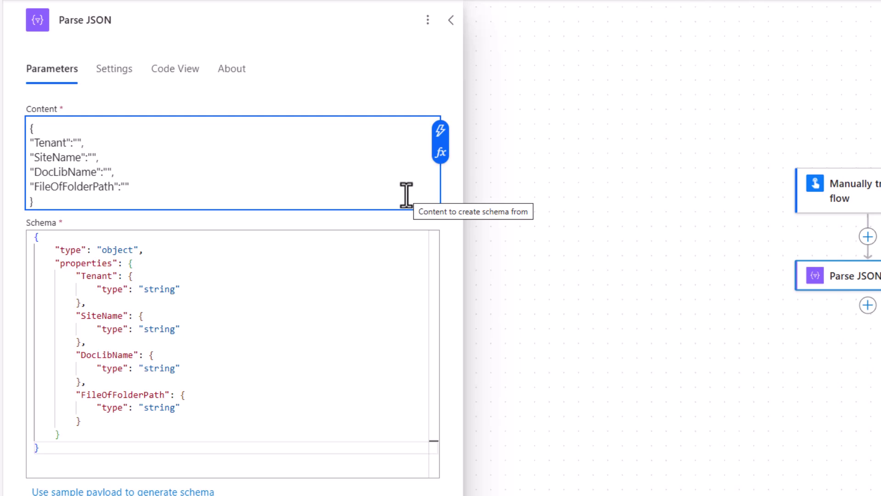
{"action": "type", "text": "abdndamodev"}
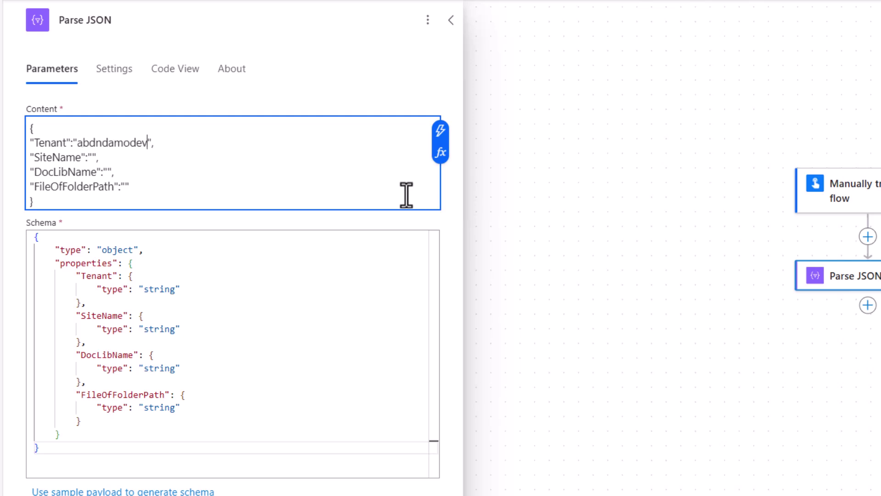
{"action": "key", "text": "Down"}
{"action": "key", "text": "Left"}
{"action": "key", "text": "Left"}
{"action": "type", "text": "June2024"}
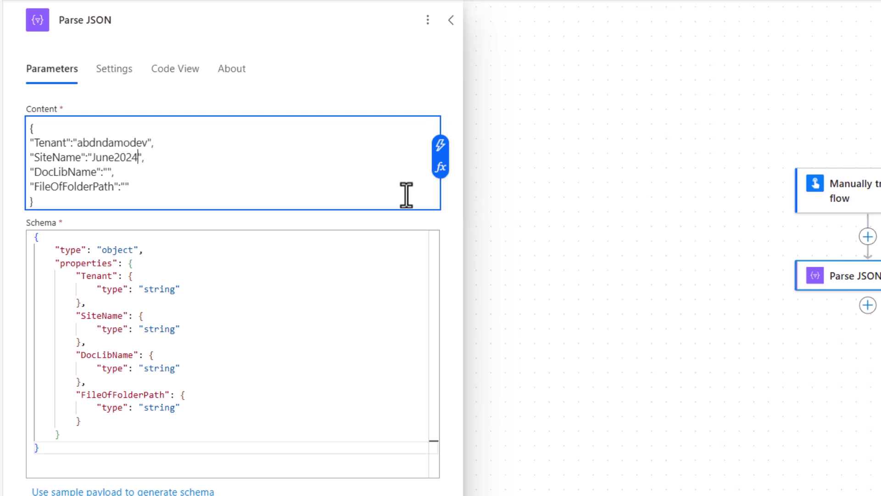
Set DocLibName to Another Document Library and FileOfFolderPath to /Delete Me/Im Nested in the Parse JSON content
{"action": "key", "text": "Down"}
{"action": "key", "text": "Left"}
{"action": "key", "text": "Left"}
{"action": "type", "text": "Another Document Library"}
{"action": "key", "text": "Down"}
{"action": "key", "text": "Left"}
{"action": "type", "text": "/Delete M"}
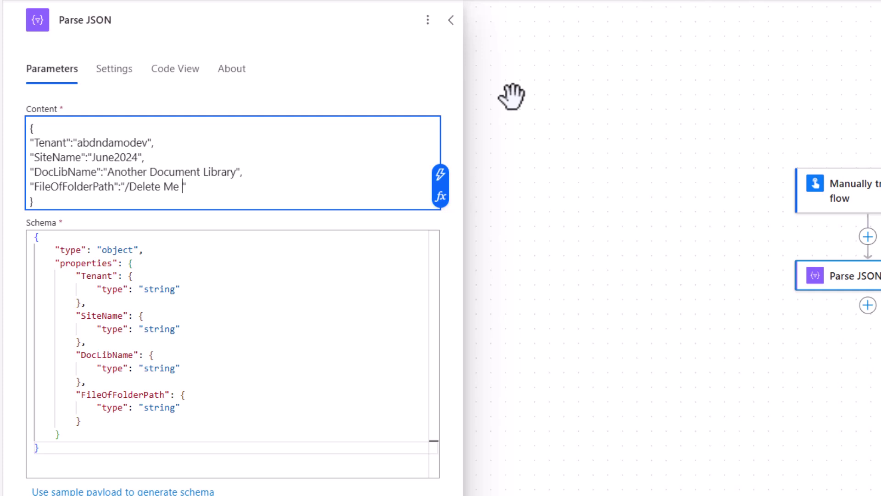
{"action": "type", "text": "e/Im Nests"}
{"action": "key", "text": "BackSpace"}
{"action": "type", "text": "ed"}
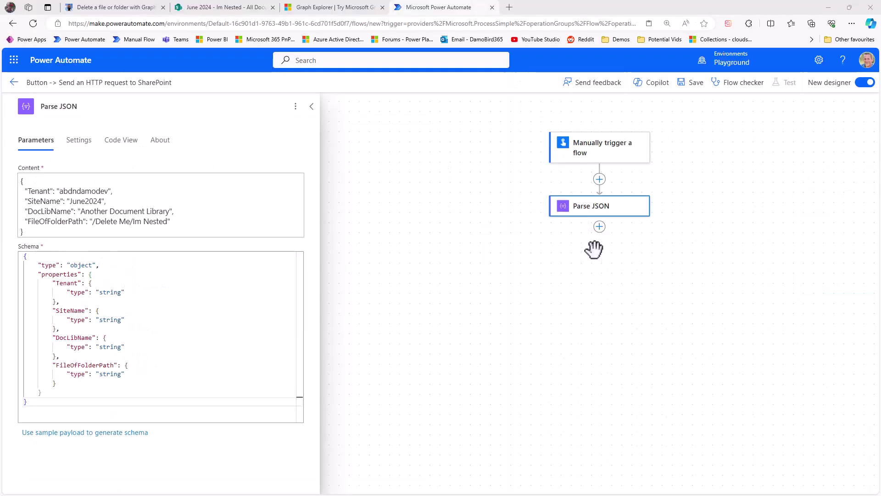
Add an HTTP with Microsoft Entra ID (preauthorized) action below Parse JSON, named Invoke an HTTP request Get SiteID
{"action": "left_click", "coordinate": [599, 226]}
{"action": "left_click", "coordinate": [635, 225]}
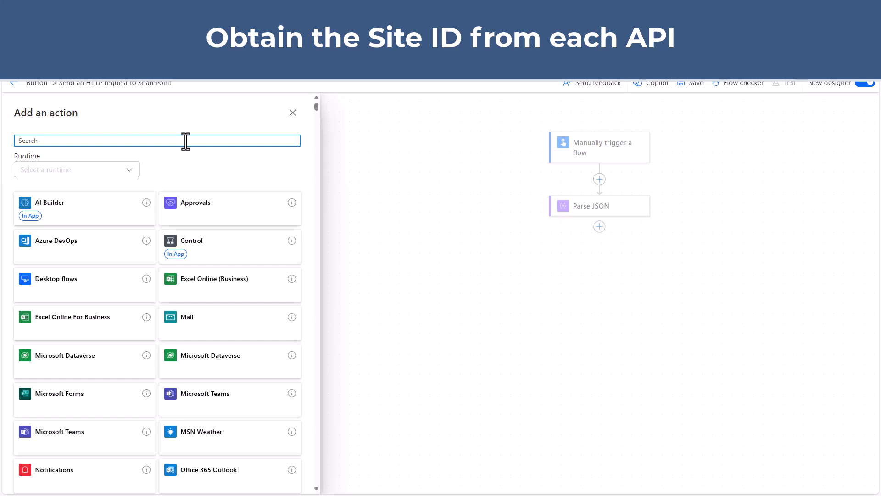
{"action": "type", "text": "HTTP"}
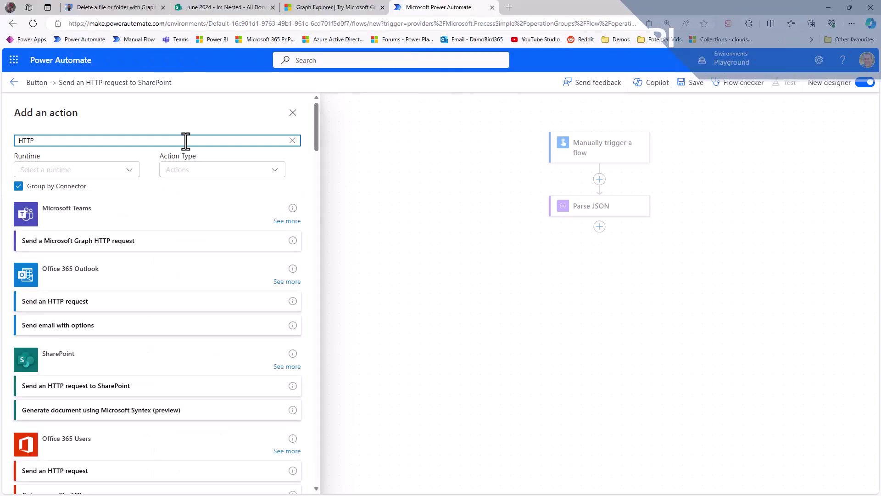
{"action": "type", "text": " Entra"}
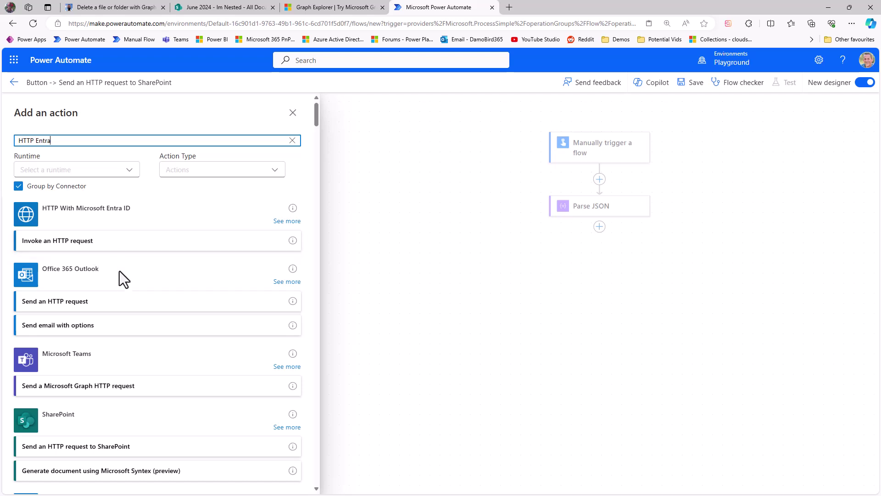
{"action": "scroll", "coordinate": [130, 216], "scroll_direction": "down", "scroll_amount": 4}
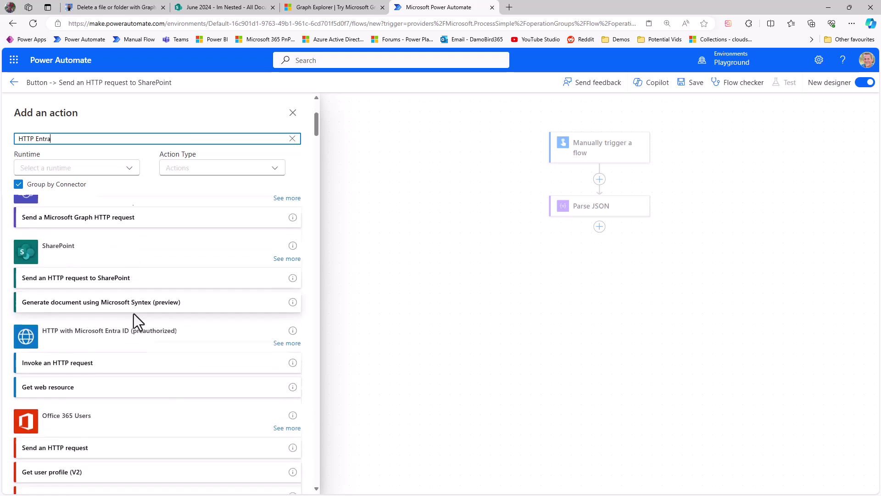
{"action": "left_click", "coordinate": [75, 350]}
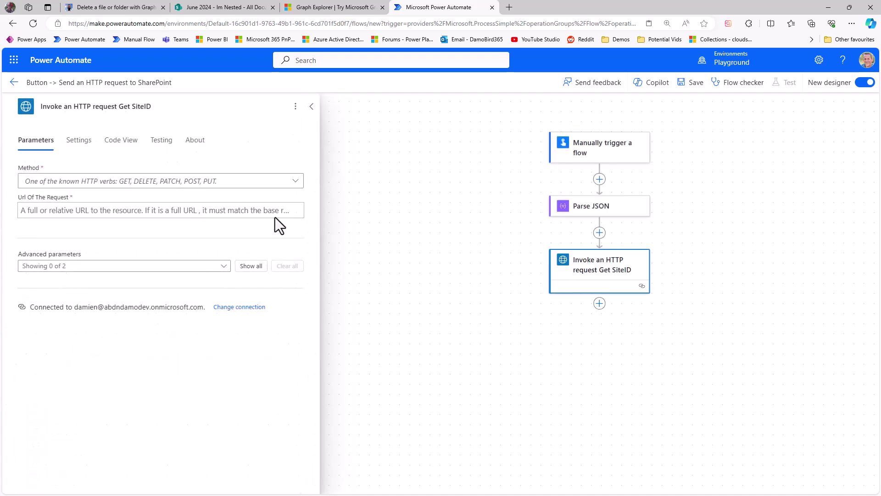
Set the method of the Get SiteID request to GET
{"action": "left_click", "coordinate": [295, 182]}
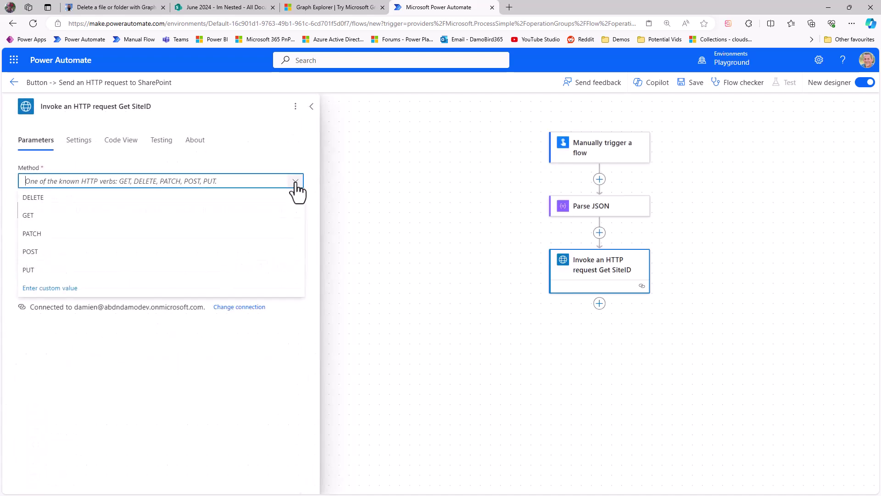
{"action": "left_click", "coordinate": [56, 215]}
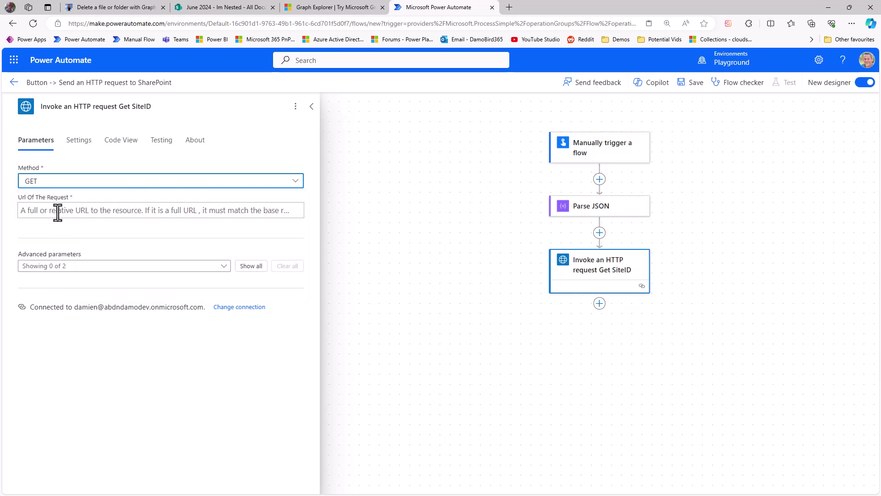
{"action": "left_click", "coordinate": [57, 212]}
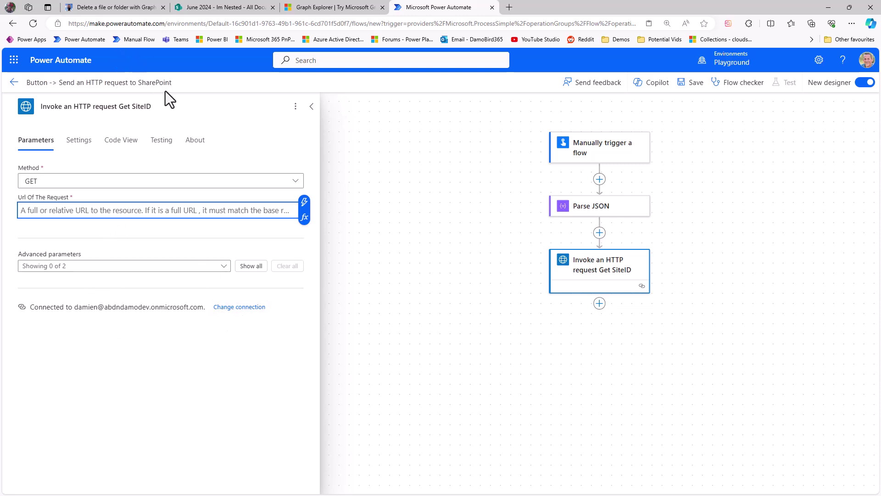
Copy the example Site ID URI from the DamoBird365 blog article and paste it as the Get SiteID request URL in the flow
{"action": "left_click", "coordinate": [115, 7]}
{"action": "scroll", "coordinate": [420, 357], "scroll_direction": "down", "scroll_amount": 20}
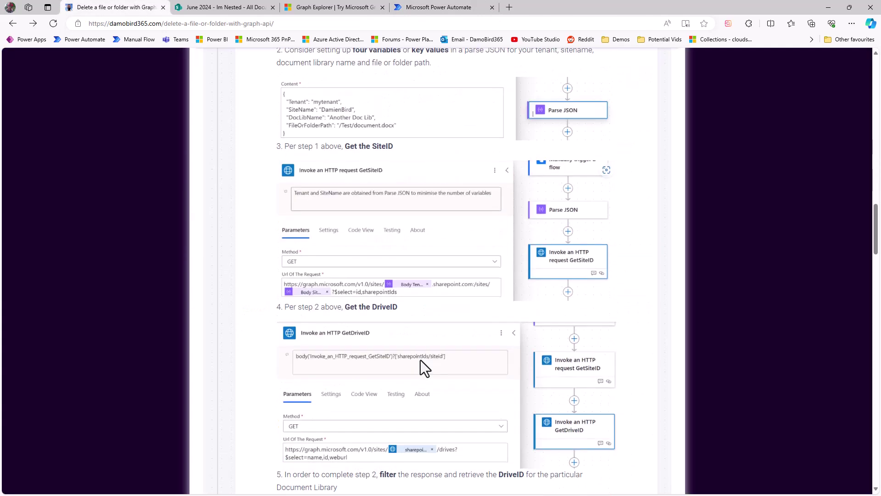
{"action": "scroll", "coordinate": [420, 359], "scroll_direction": "up", "scroll_amount": 10}
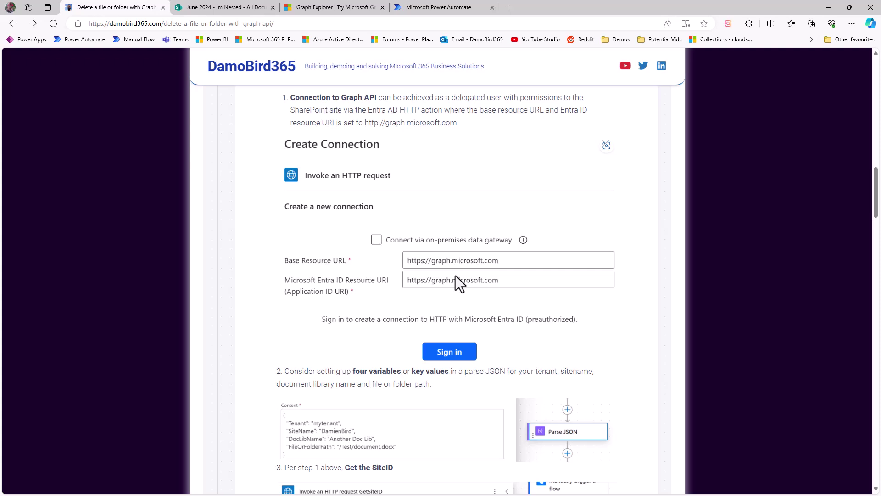
{"action": "scroll", "coordinate": [455, 276], "scroll_direction": "up", "scroll_amount": 10}
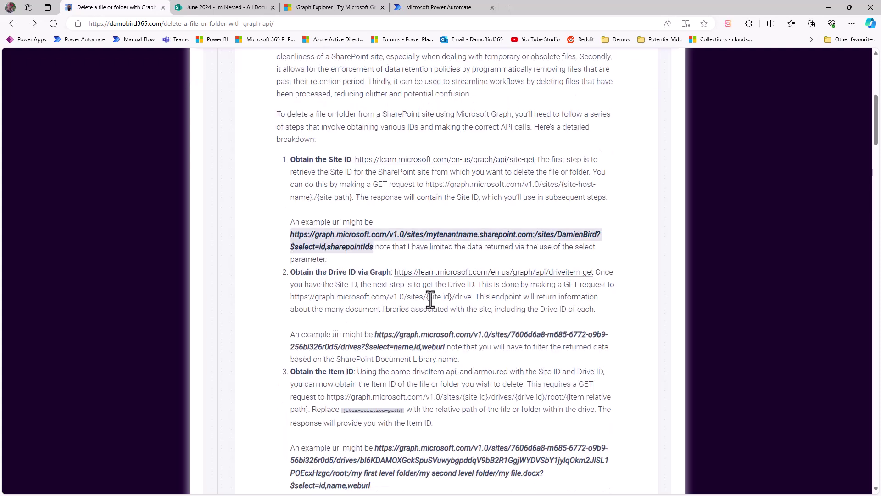
{"action": "left_click_drag", "start_coordinate": [373, 156], "coordinate": [290, 142]}
{"action": "key", "text": "ctrl+c"}
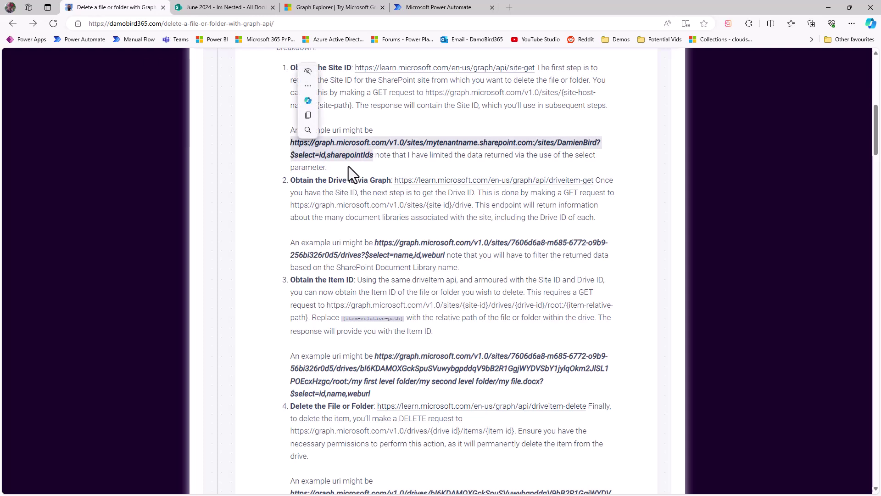
{"action": "left_click", "coordinate": [436, 14]}
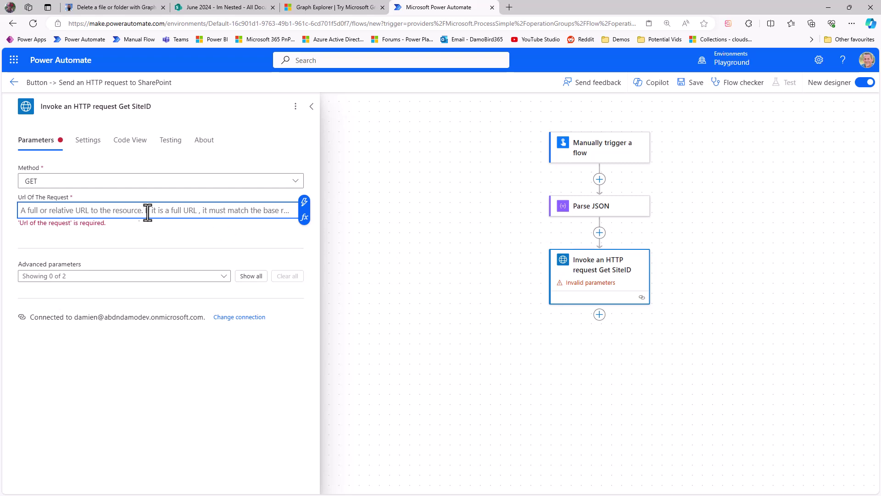
{"action": "key", "text": "ctrl+v"}
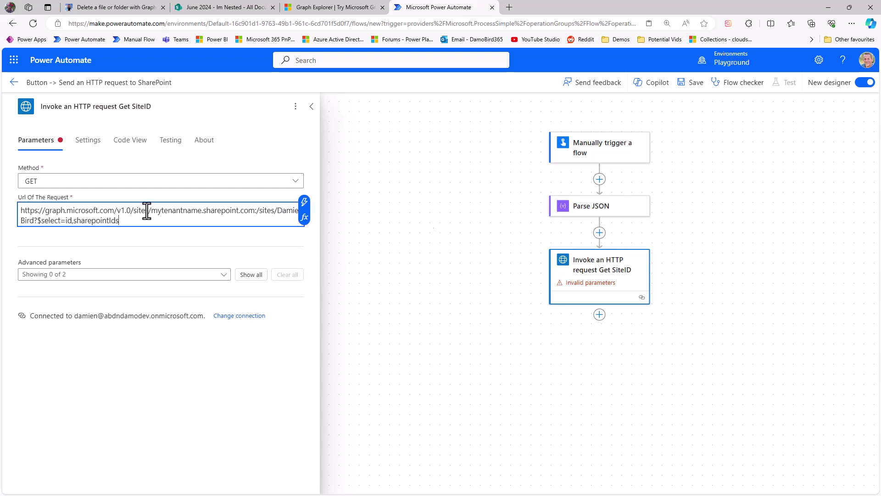
Replace mytenantname and the sample site name in the request URL with the Body Tenant and Body SiteName dynamic values
{"action": "left_click_drag", "start_coordinate": [151, 212], "coordinate": [208, 219]}
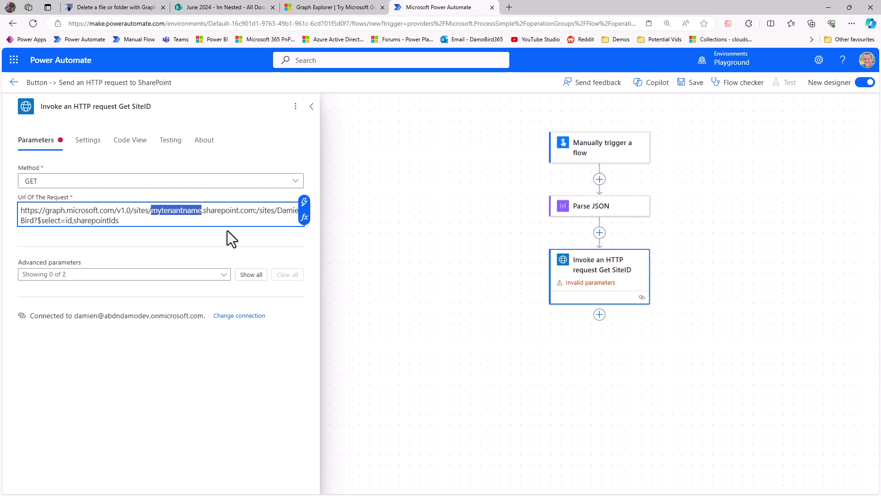
{"action": "left_click", "coordinate": [304, 202]}
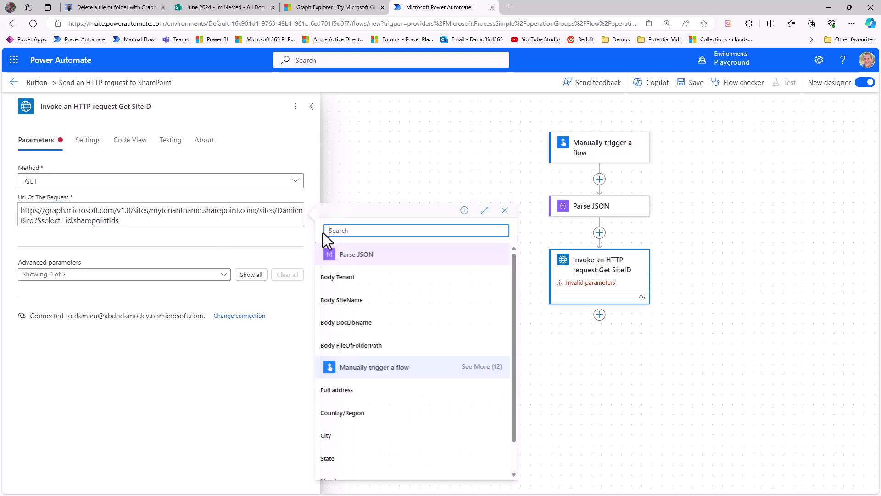
{"action": "left_click", "coordinate": [351, 278]}
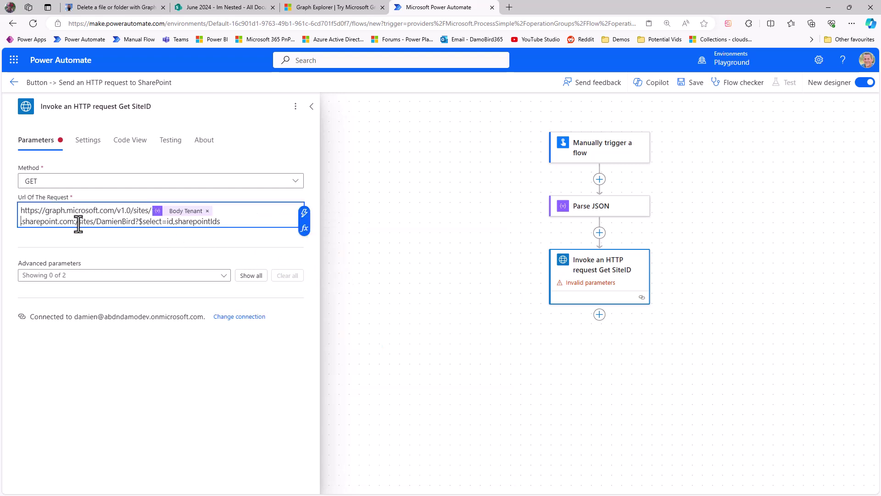
{"action": "left_click_drag", "start_coordinate": [96, 221], "coordinate": [134, 221]}
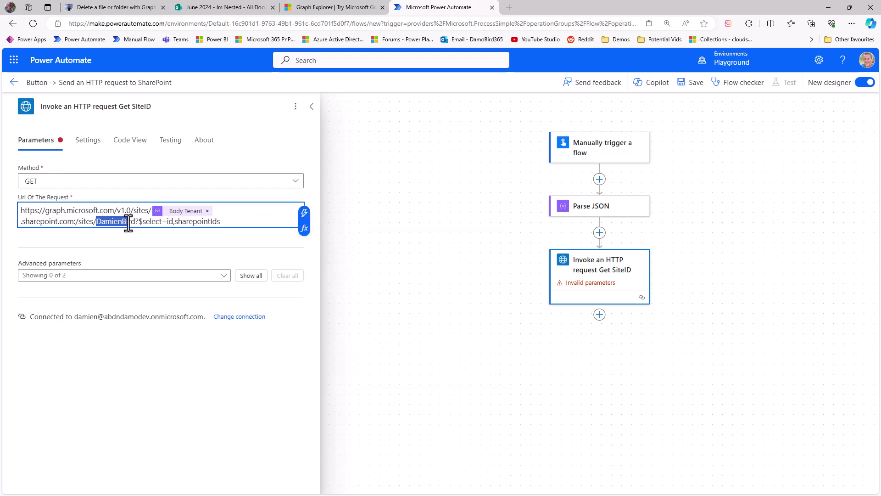
{"action": "left_click", "coordinate": [303, 214]}
{"action": "left_click", "coordinate": [350, 303]}
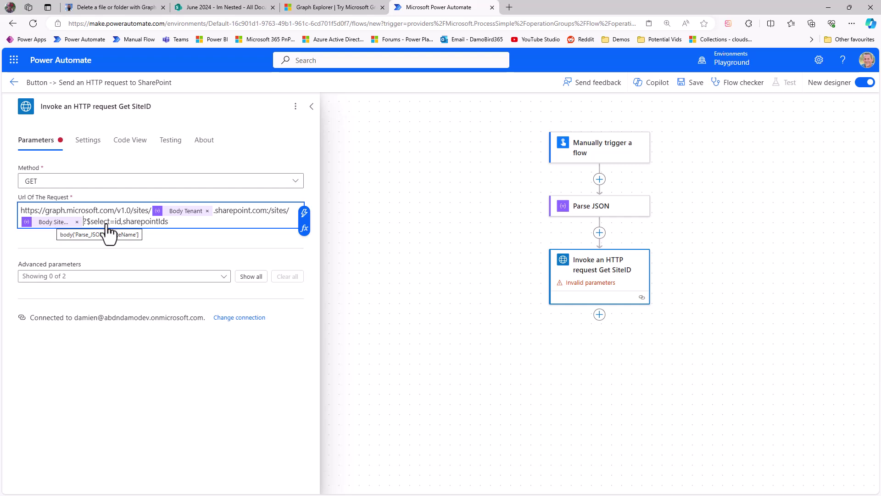
Add a parallel Send an HTTP request to SharePoint action below Parse JSON, named with the suffix Get SiteID, using the Intranet site address
{"action": "left_click", "coordinate": [599, 233]}
{"action": "left_click", "coordinate": [599, 232]}
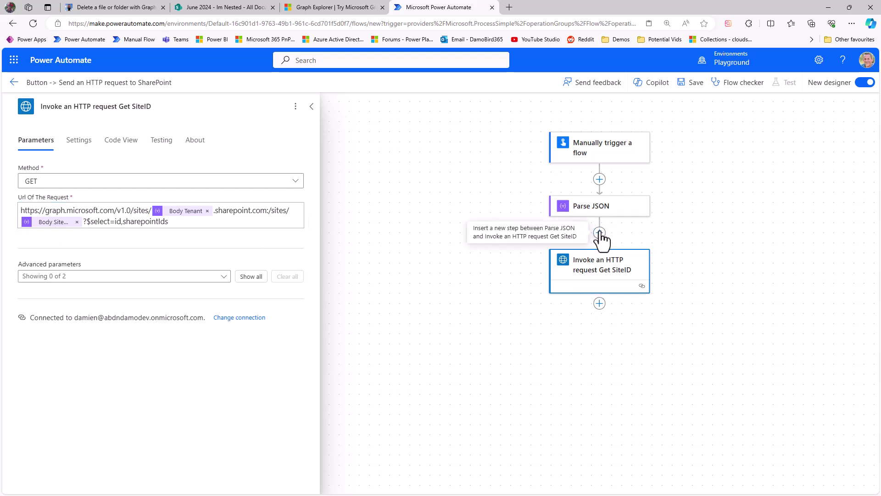
{"action": "left_click", "coordinate": [636, 241]}
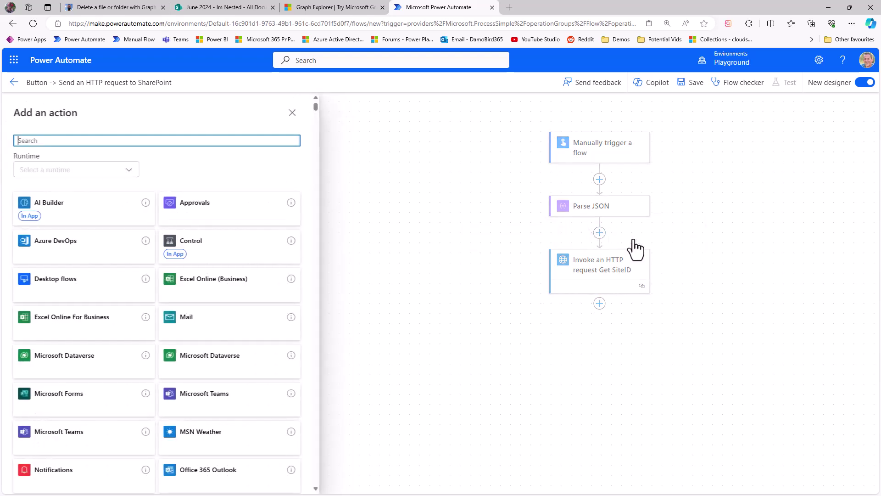
{"action": "type", "text": "S"}
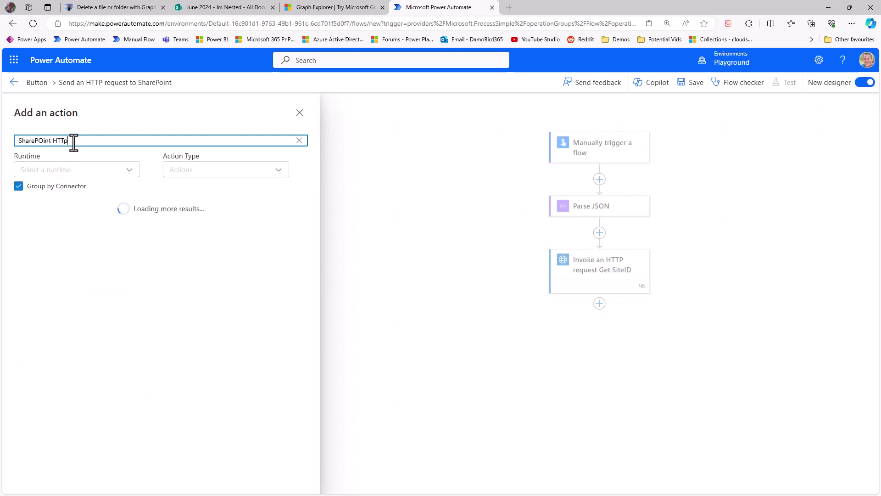
{"action": "type", "text": "harePOint HTTp"}
{"action": "left_click", "coordinate": [81, 246]}
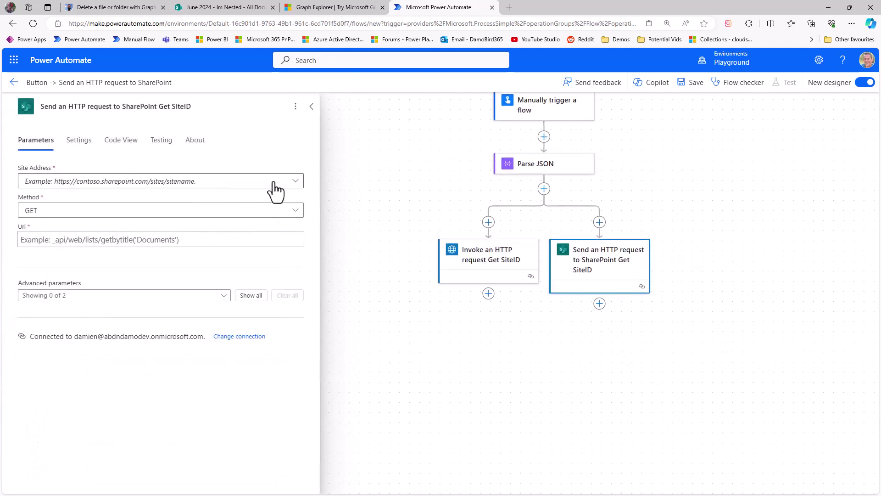
{"action": "left_click", "coordinate": [289, 182]}
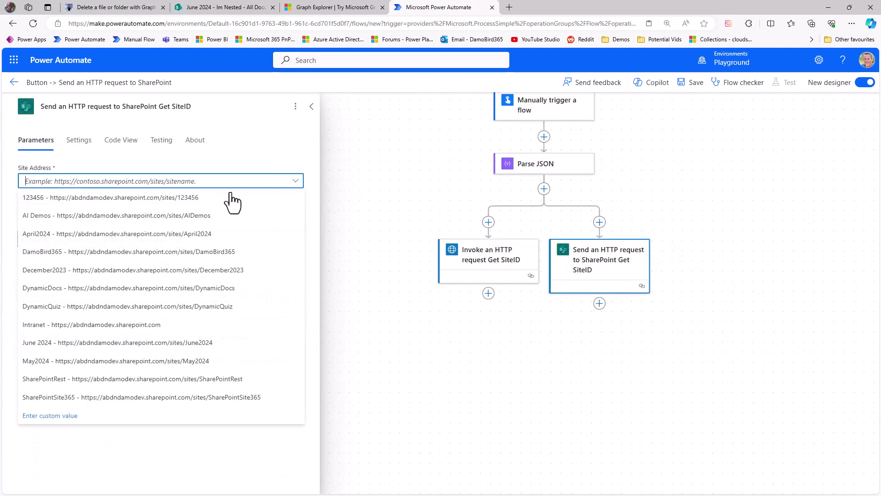
{"action": "left_click", "coordinate": [69, 326]}
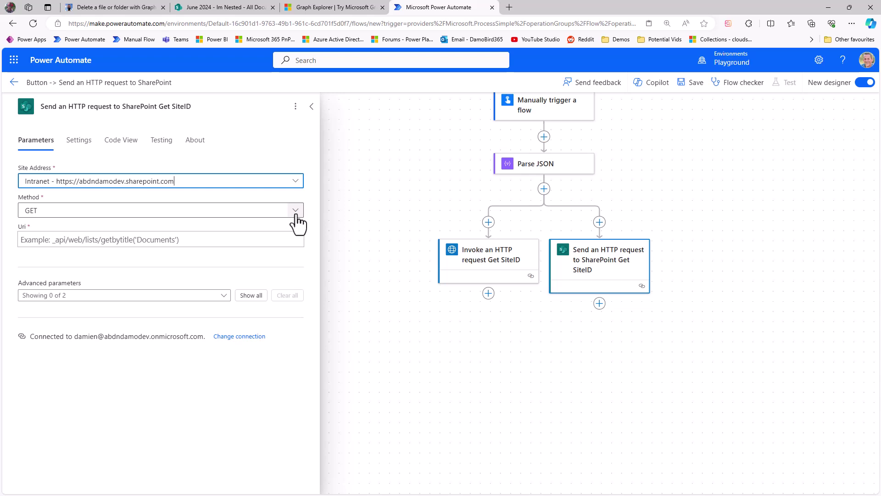
Copy the Graph Get SiteID request URL from v1.0 onward into the Uri of the SharePoint Get SiteID action
{"action": "left_click", "coordinate": [501, 264]}
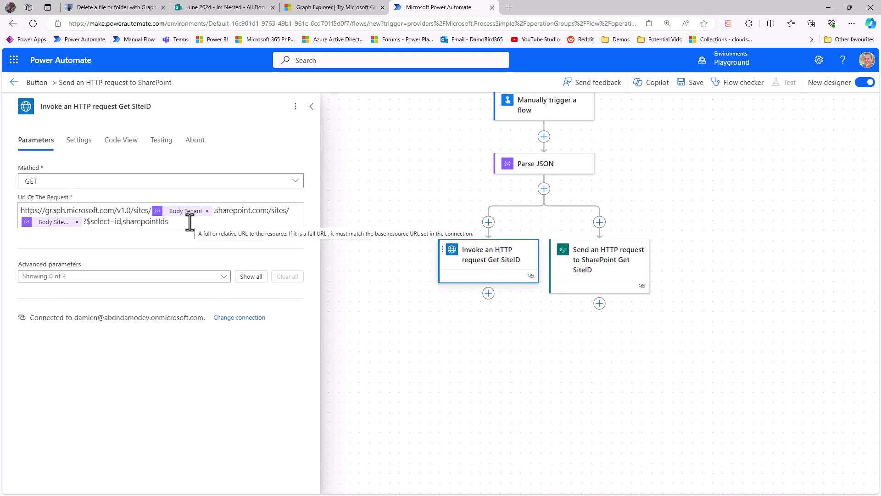
{"action": "left_click_drag", "start_coordinate": [190, 224], "coordinate": [117, 214]}
{"action": "key", "text": "ctrl+c"}
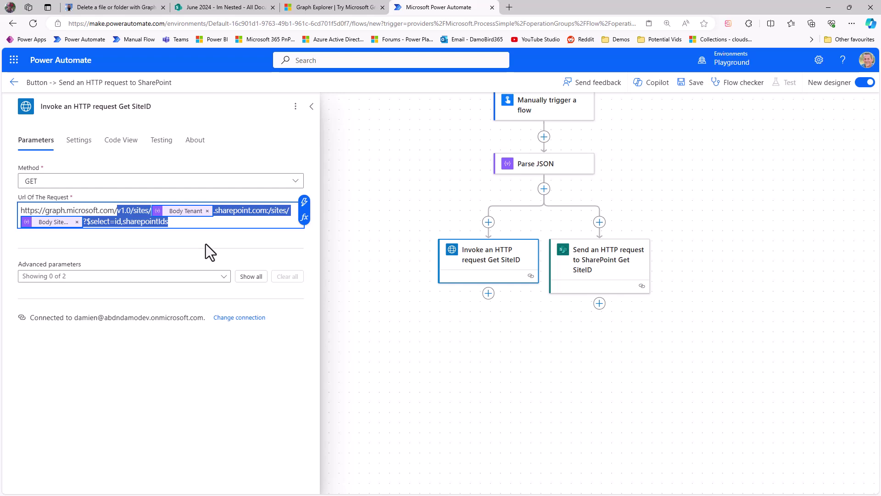
{"action": "left_click", "coordinate": [591, 266]}
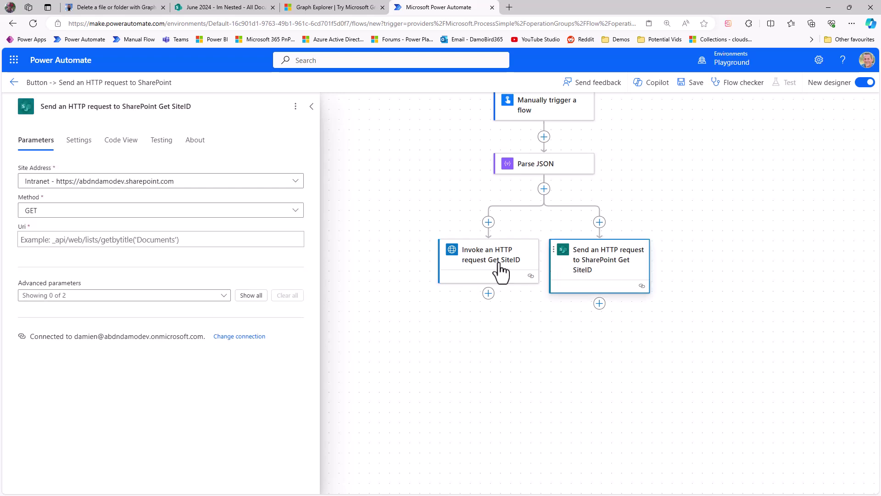
{"action": "left_click", "coordinate": [55, 239]}
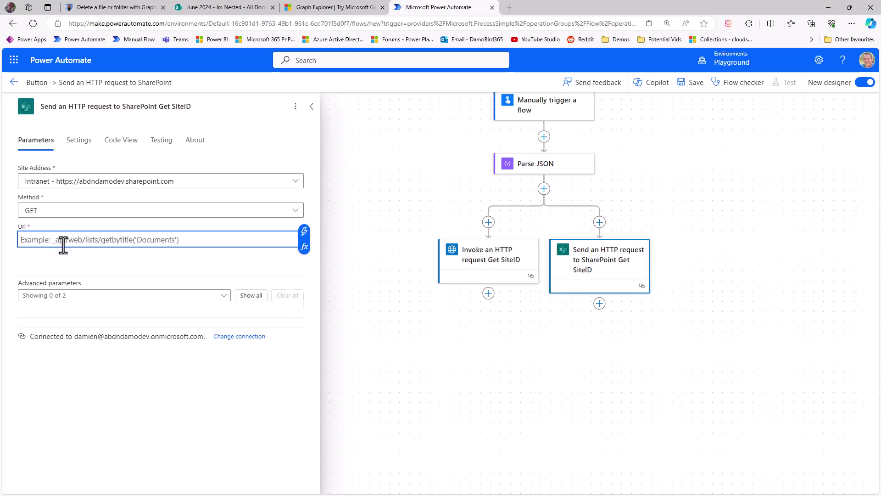
{"action": "key", "text": "ctrl+v"}
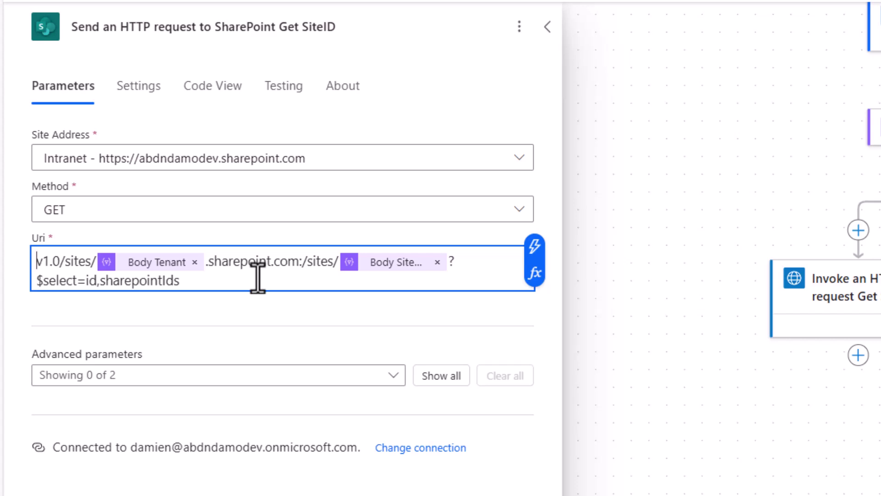
Prefix the SharePoint request Uri with /_api/ and change its API version to v2.1
{"action": "type", "text": "/_api"}
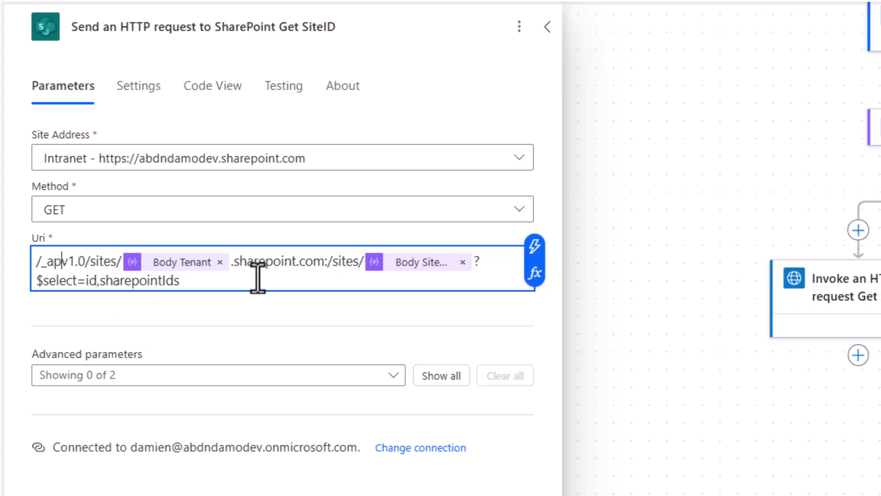
{"action": "type", "text": "/"}
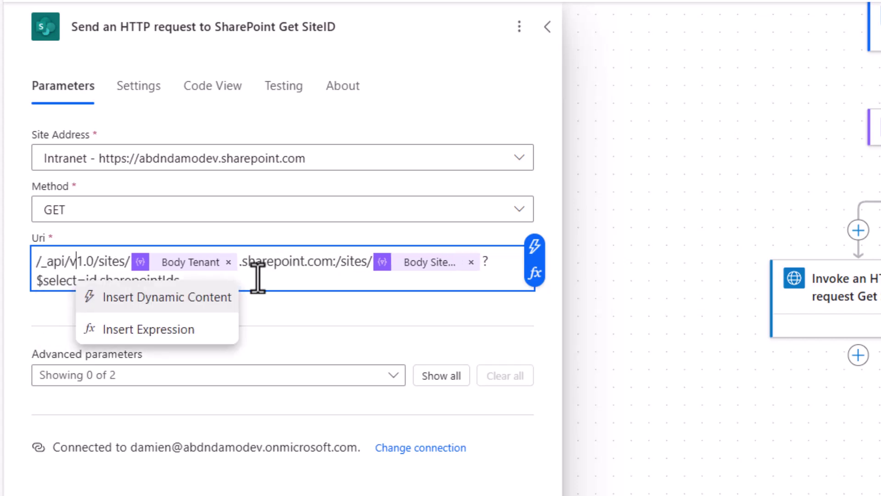
{"action": "key", "text": "Right"}
{"action": "key", "text": "Right"}
{"action": "key", "text": "Right"}
{"action": "key", "text": "Right"}
{"action": "key", "text": "BackSpace"}
{"action": "key", "text": "BackSpace"}
{"action": "key", "text": "BackSpace"}
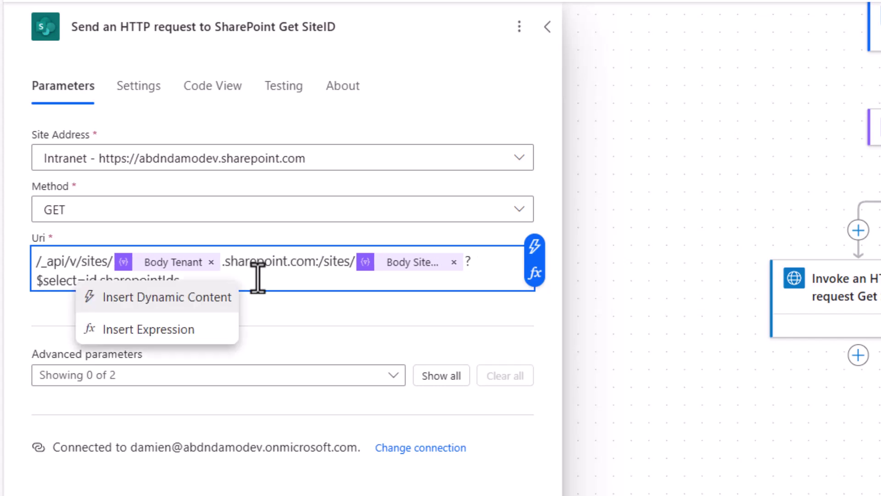
{"action": "type", "text": "2."}
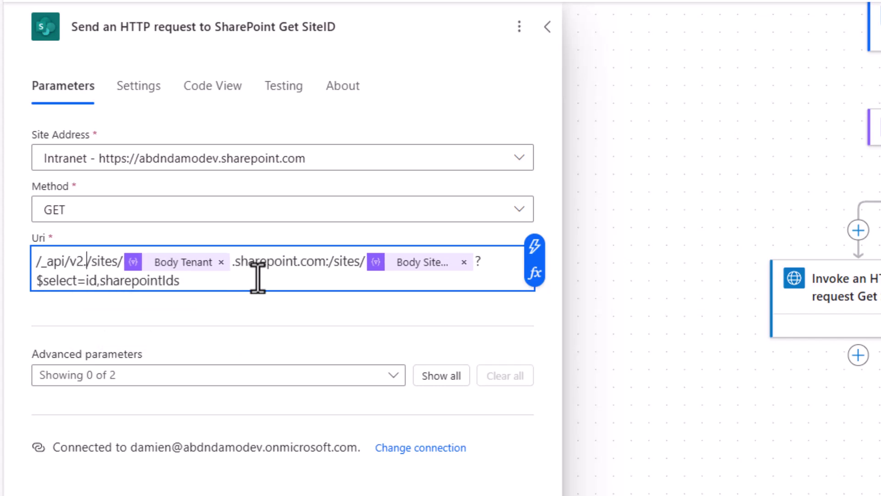
{"action": "type", "text": "1"}
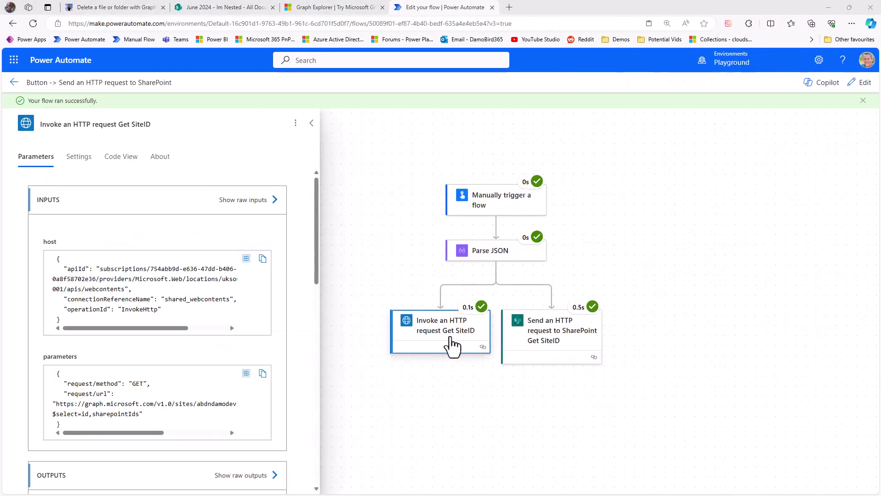
Compare the siteId and sharepointIds in the response bodies of the Graph and SharePoint Get SiteID actions in the flow run
{"action": "scroll", "coordinate": [277, 340], "scroll_direction": "down", "scroll_amount": 4}
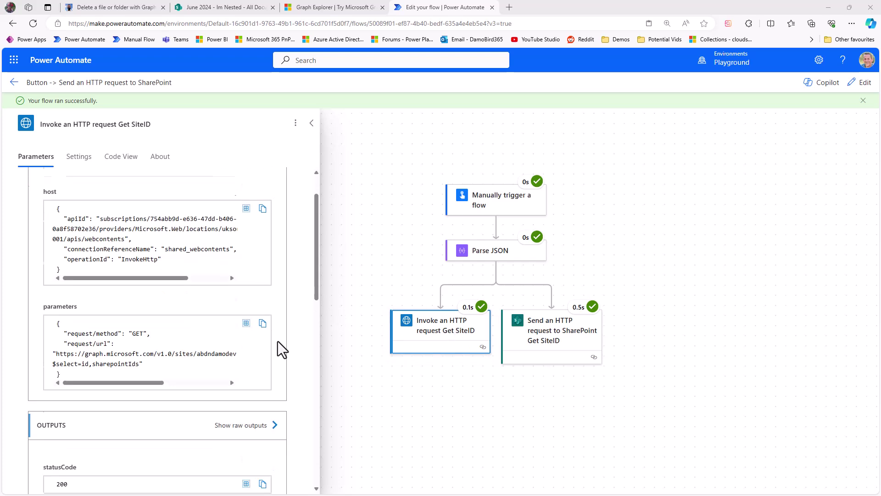
{"action": "scroll", "coordinate": [282, 349], "scroll_direction": "down", "scroll_amount": 5}
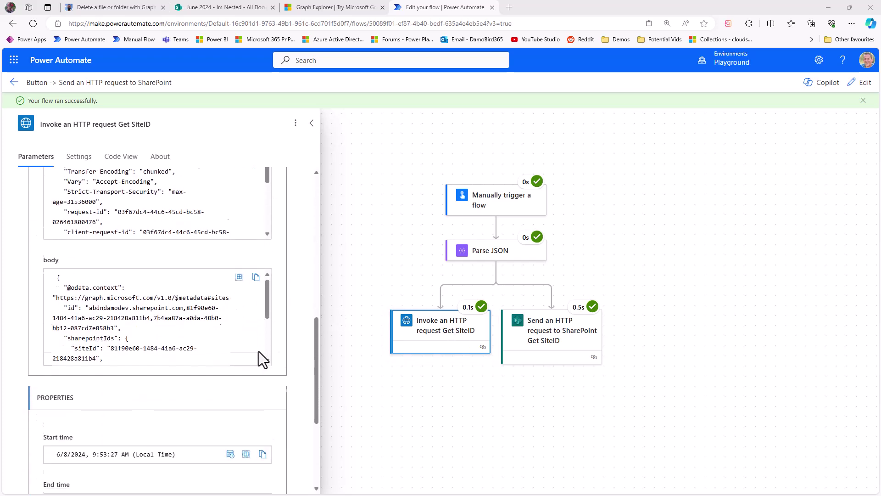
{"action": "left_click_drag", "start_coordinate": [268, 220], "coordinate": [263, 244]}
{"action": "left_click_drag", "start_coordinate": [110, 218], "coordinate": [96, 234]}
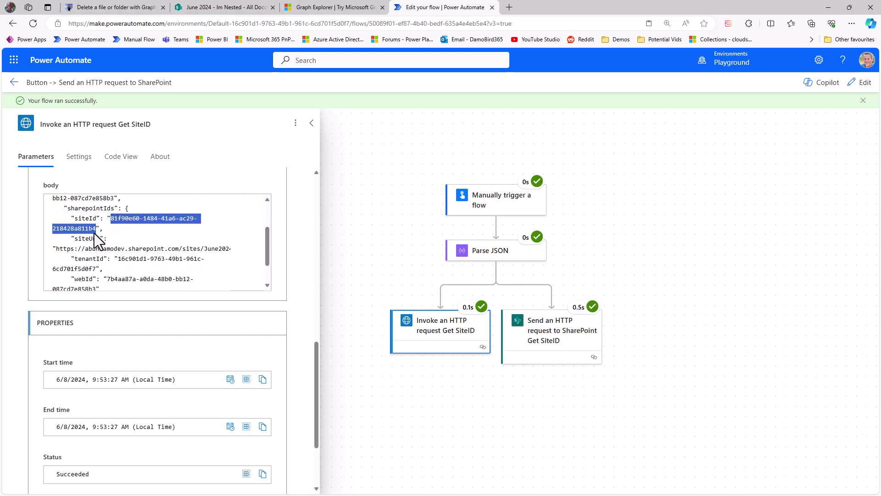
{"action": "left_click", "coordinate": [567, 343]}
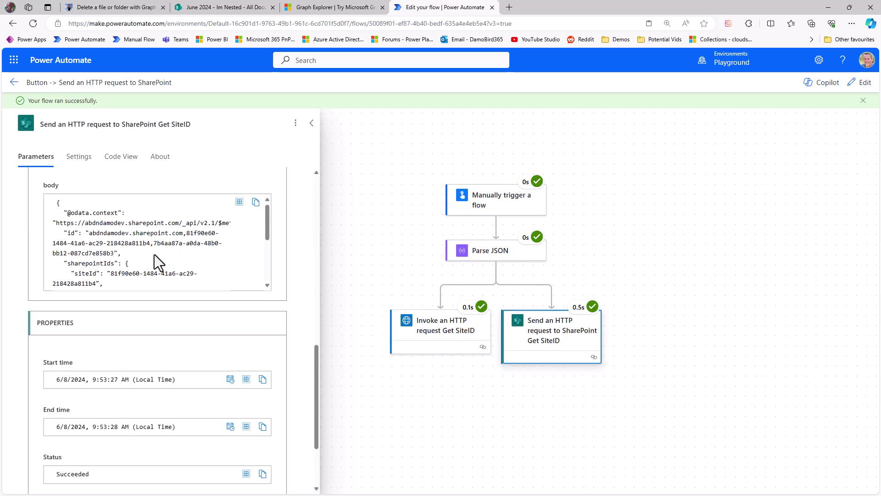
{"action": "scroll", "coordinate": [137, 259], "scroll_direction": "down", "scroll_amount": 2}
{"action": "scroll", "coordinate": [135, 246], "scroll_direction": "up", "scroll_amount": 1}
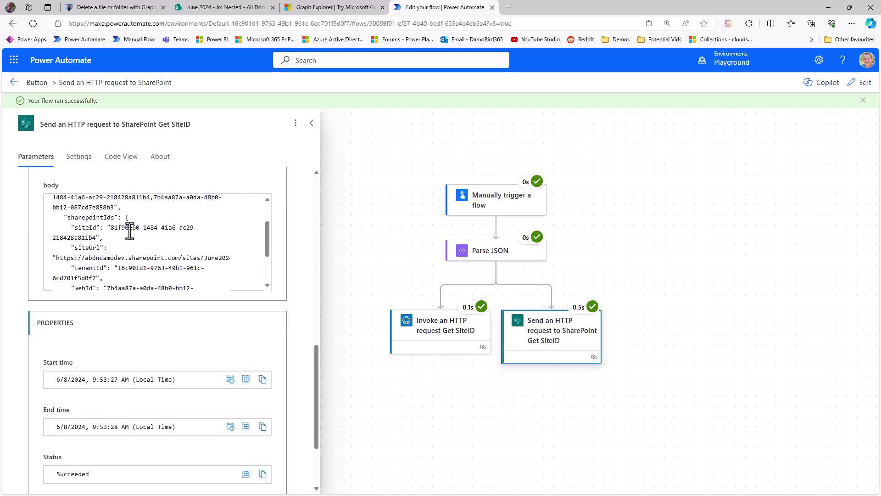
{"action": "left_click_drag", "start_coordinate": [110, 227], "coordinate": [96, 238]}
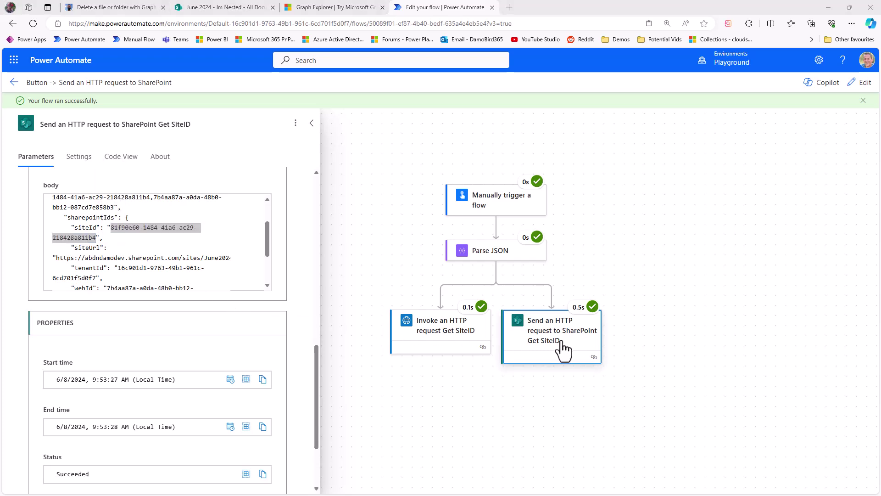
{"action": "left_click", "coordinate": [433, 347]}
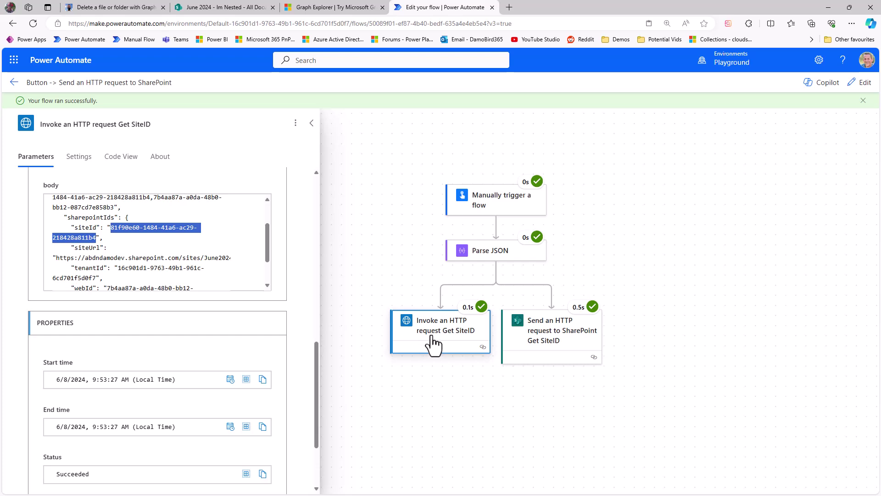
{"action": "left_click", "coordinate": [555, 340]}
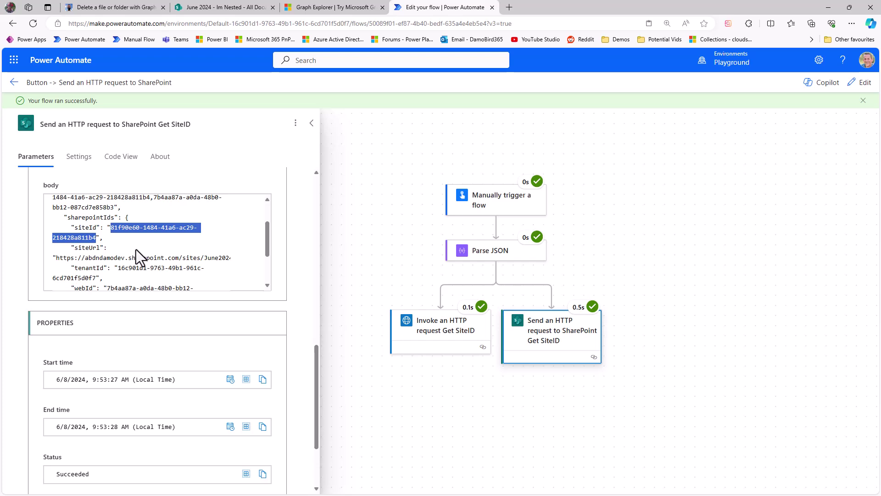
{"action": "scroll", "coordinate": [136, 250], "scroll_direction": "up", "scroll_amount": 1}
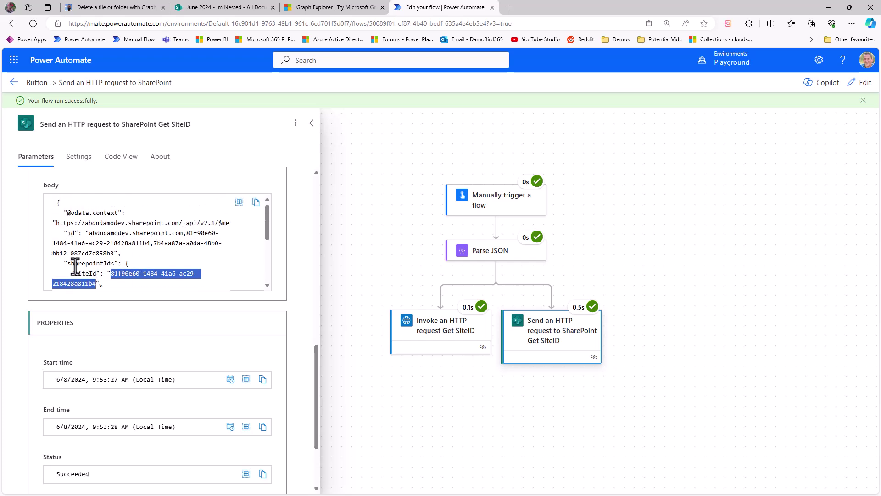
{"action": "left_click_drag", "start_coordinate": [68, 264], "coordinate": [97, 274]}
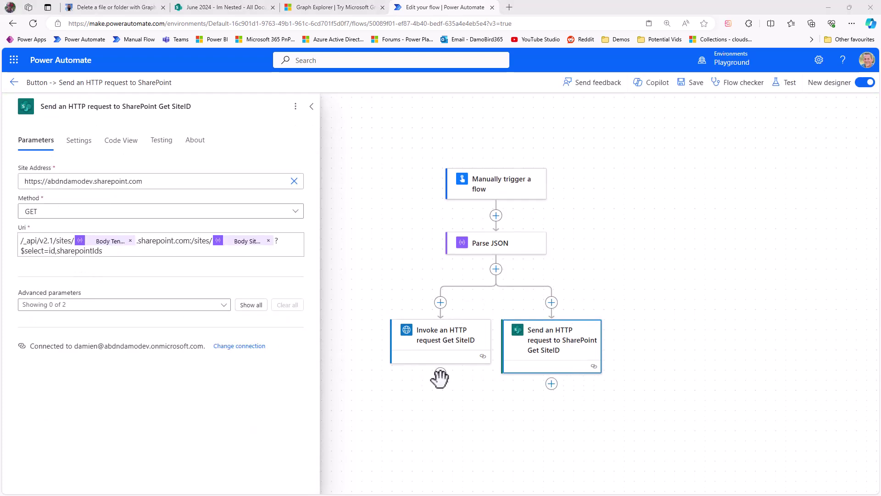
Duplicate the Invoke an HTTP request Get SiteID action directly below itself in the Graph branch
{"action": "scroll", "coordinate": [447, 383], "scroll_direction": "down", "scroll_amount": 2}
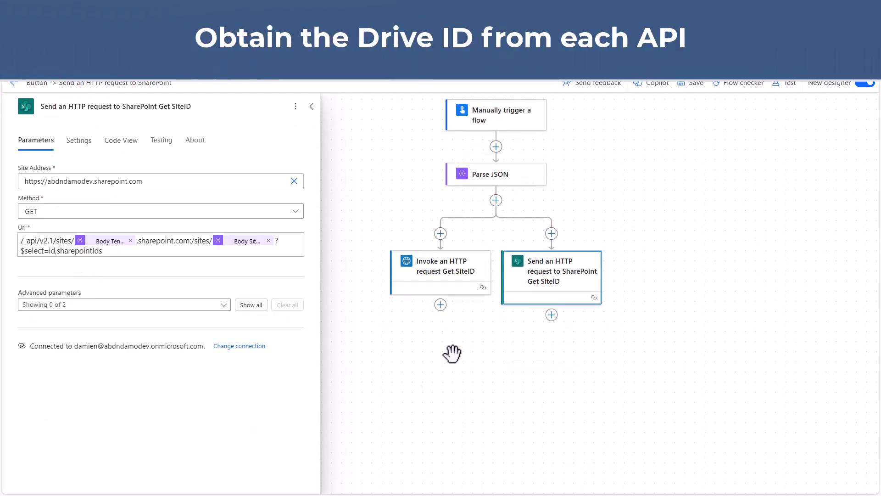
{"action": "right_click", "coordinate": [428, 270]}
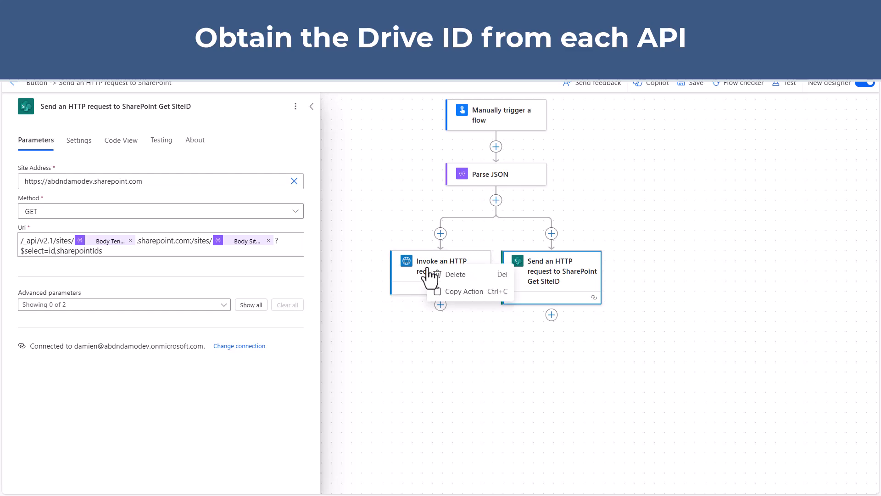
{"action": "left_click", "coordinate": [459, 290]}
{"action": "left_click", "coordinate": [440, 304]}
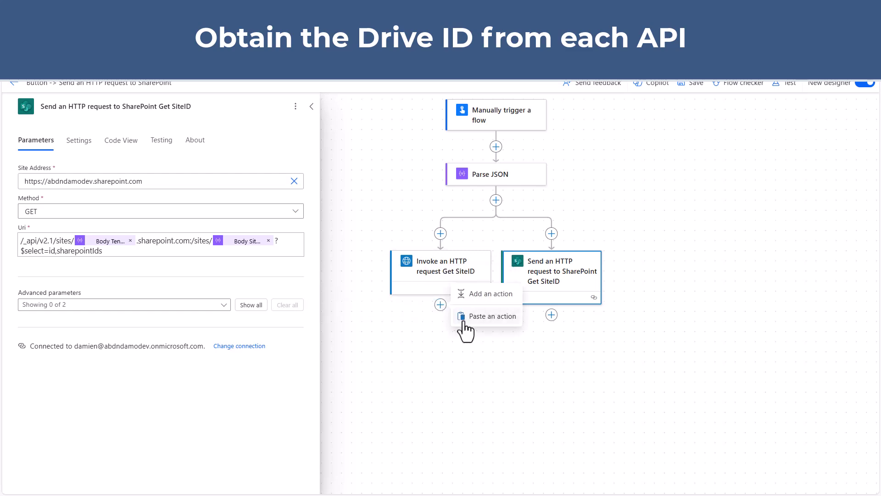
{"action": "left_click", "coordinate": [461, 321]}
Duplicate the Send an HTTP request to SharePoint Get SiteID action directly below itself in the SharePoint branch
{"action": "right_click", "coordinate": [707, 168]}
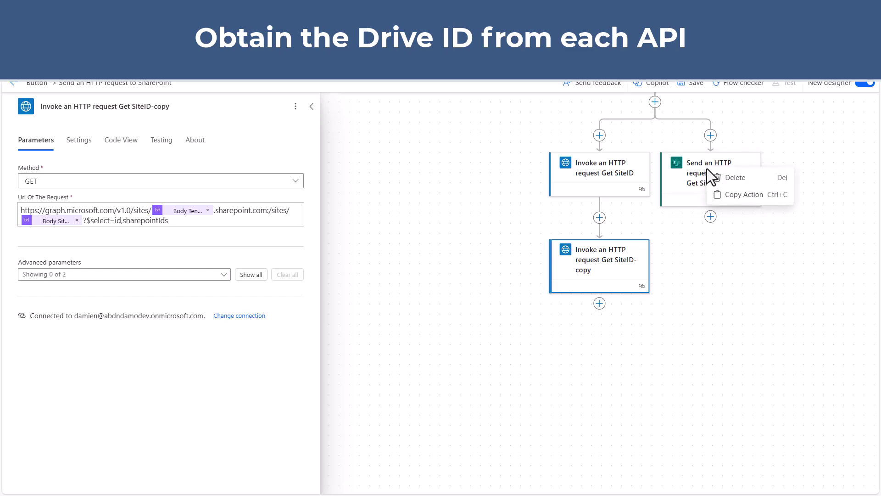
{"action": "left_click", "coordinate": [734, 195]}
{"action": "left_click", "coordinate": [710, 216]}
{"action": "left_click", "coordinate": [716, 228]}
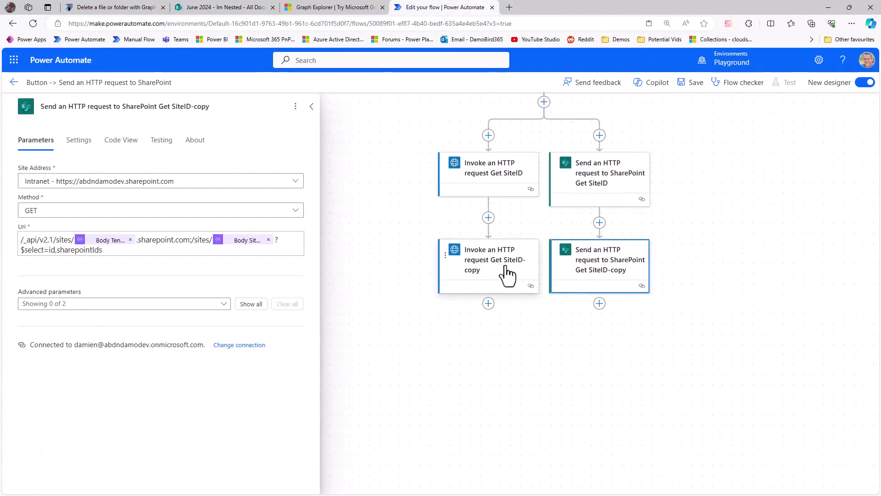
Rename the copies to Invoke an HTTP request Get DriveID and Send an HTTP request to SharePoint Get DriveId
{"action": "left_click", "coordinate": [507, 275]}
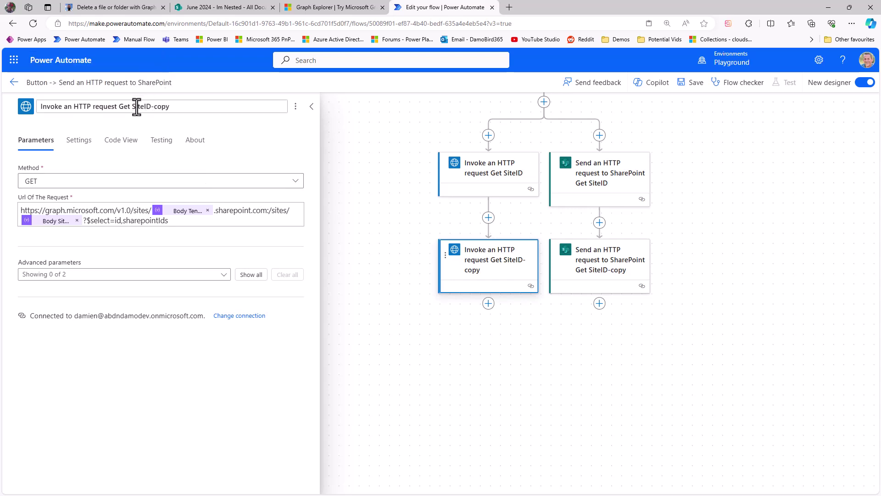
{"action": "left_click_drag", "start_coordinate": [131, 107], "coordinate": [210, 107]}
{"action": "key", "text": "BackSpace"}
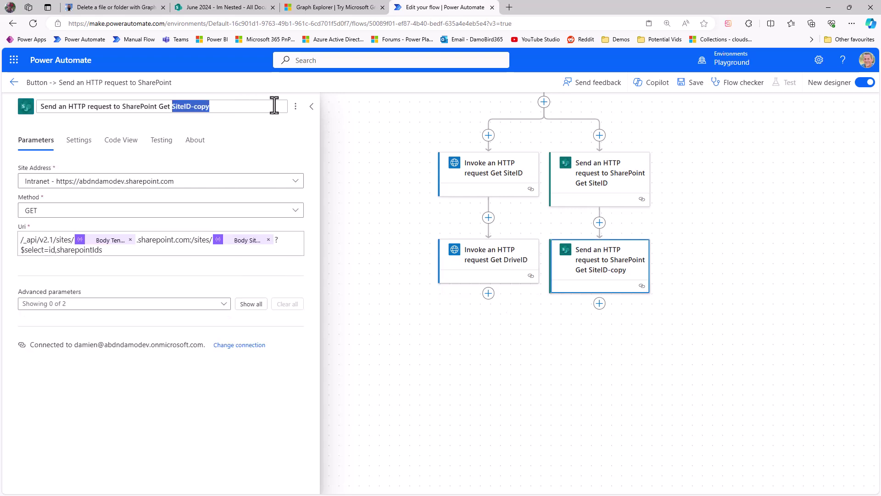
{"action": "type", "text": "DriveId"}
Replace the request URL of Invoke an HTTP request Get DriveID with the blog's example Drive ID URI ending in /drives?$select=name,id,weburl
{"action": "left_click", "coordinate": [449, 248]}
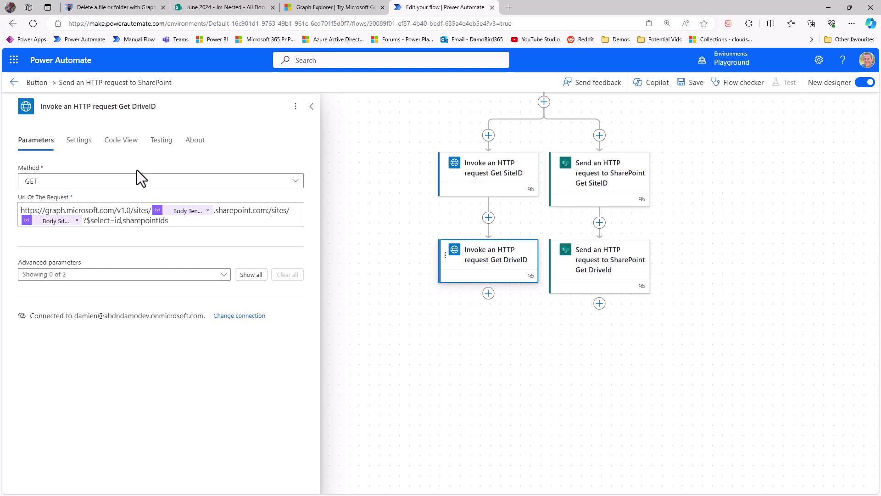
{"action": "key", "text": "ctrl+1"}
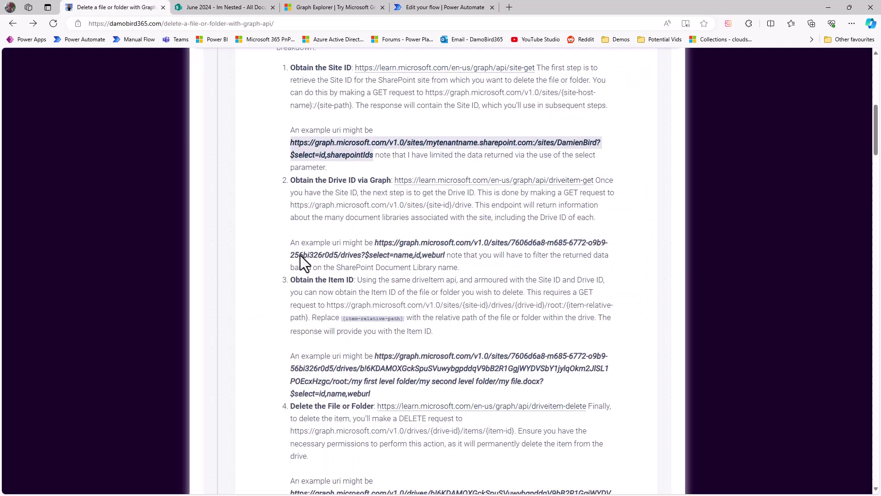
{"action": "left_click", "coordinate": [376, 245]}
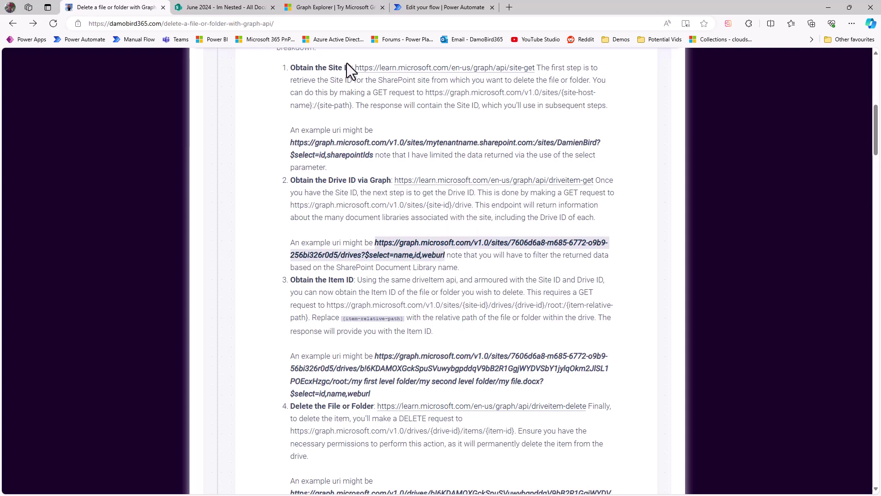
{"action": "key", "text": "ctrl+4"}
{"action": "left_click", "coordinate": [205, 224]}
{"action": "key", "text": "ctrl+a"}
{"action": "key", "text": "ctrl+v"}
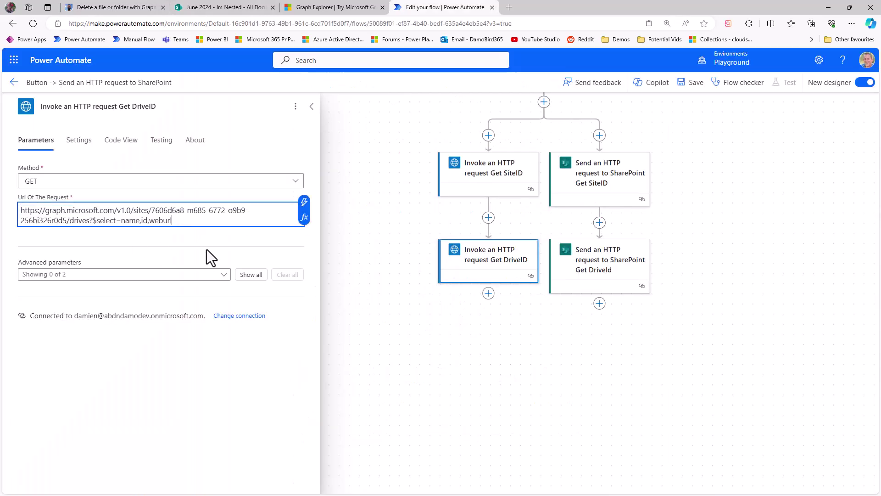
Select the sample site ID in the Graph Get DriveID URL and write the replacement expression body('Invoke_an_HTTP_request_Get_SiteID')?['sharepointids/siteid']
{"action": "left_click_drag", "start_coordinate": [151, 210], "coordinate": [68, 220]}
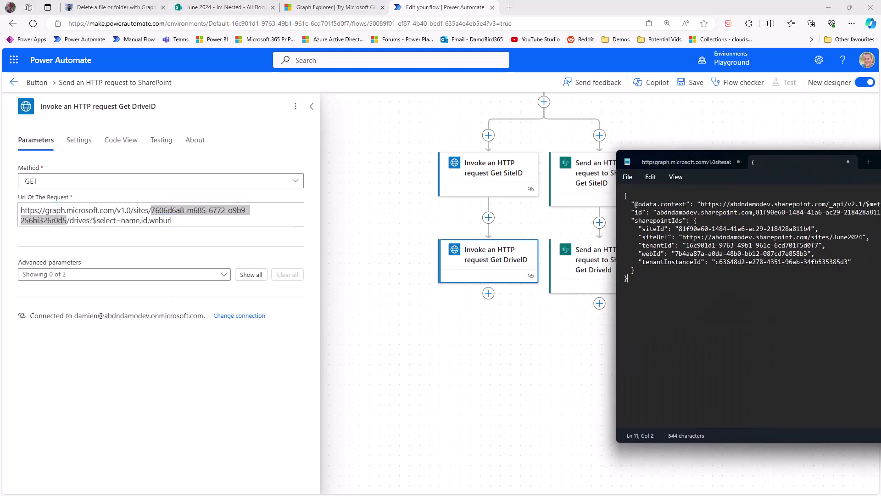
{"action": "left_click_drag", "start_coordinate": [880, 159], "coordinate": [687, 148]}
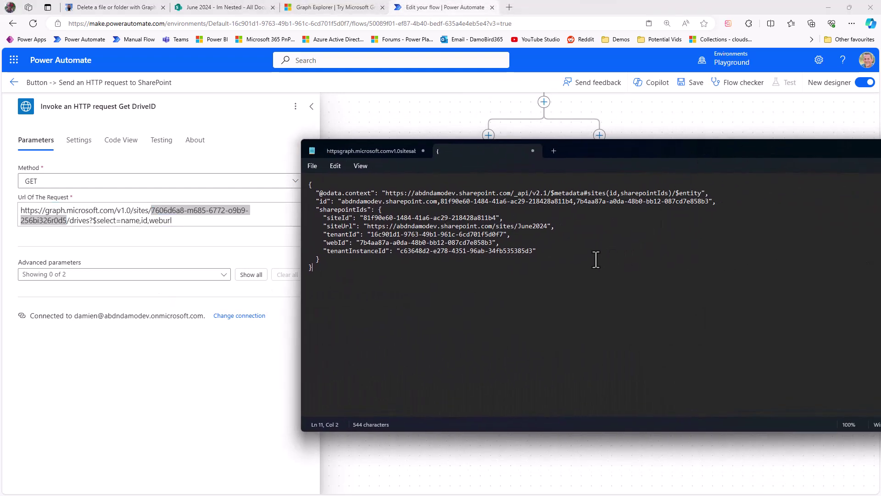
{"action": "left_click_drag", "start_coordinate": [320, 209], "coordinate": [412, 217]}
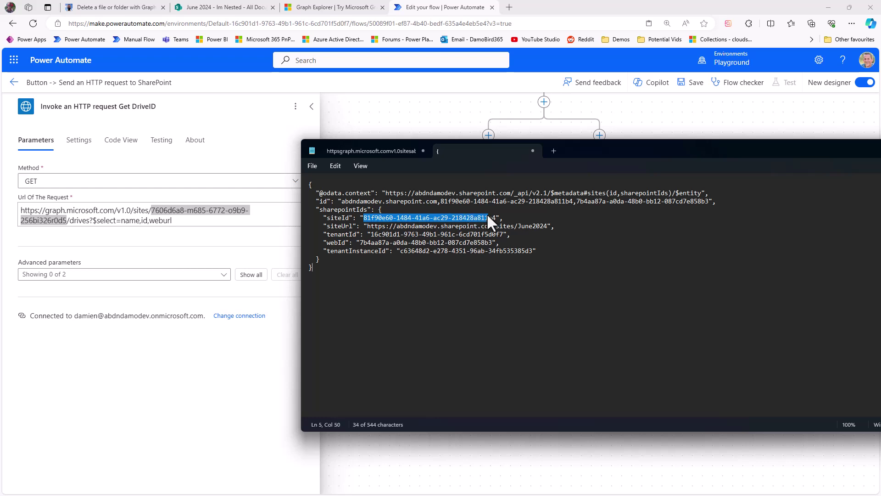
{"action": "left_click_drag", "start_coordinate": [495, 216], "coordinate": [498, 217]}
{"action": "left_click", "coordinate": [100, 260]}
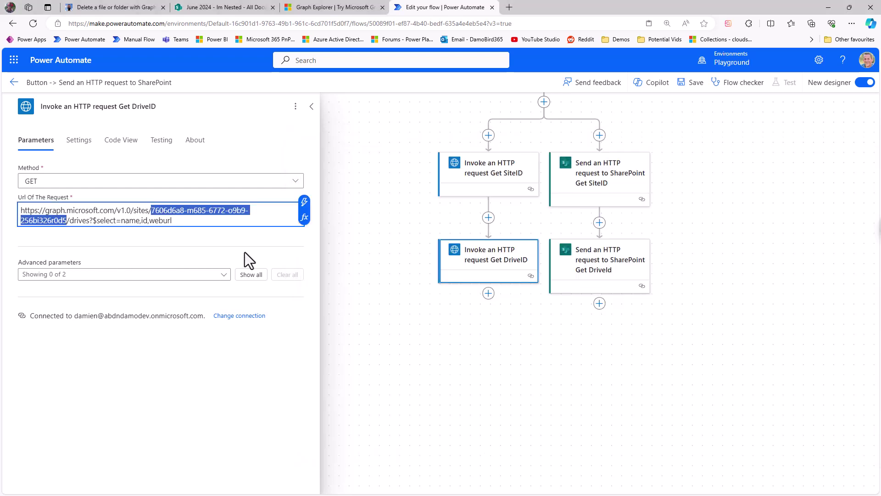
{"action": "left_click", "coordinate": [307, 227]}
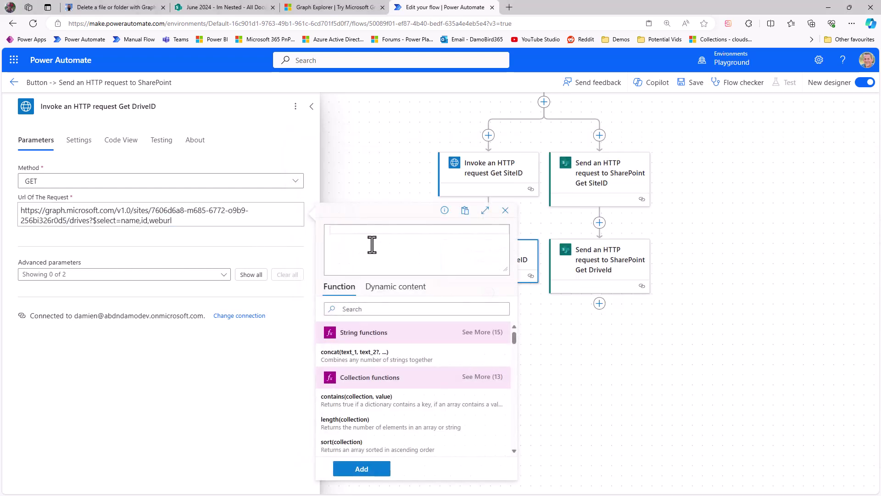
{"action": "left_click", "coordinate": [393, 289]}
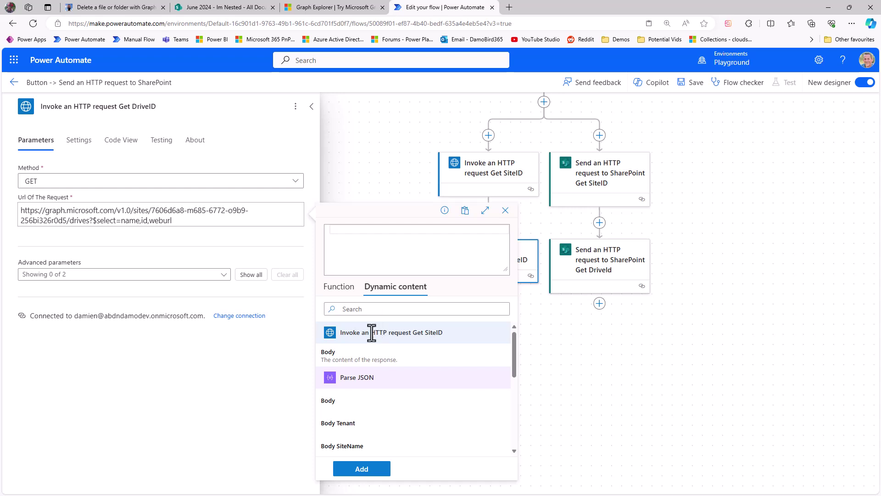
{"action": "left_click", "coordinate": [354, 361]}
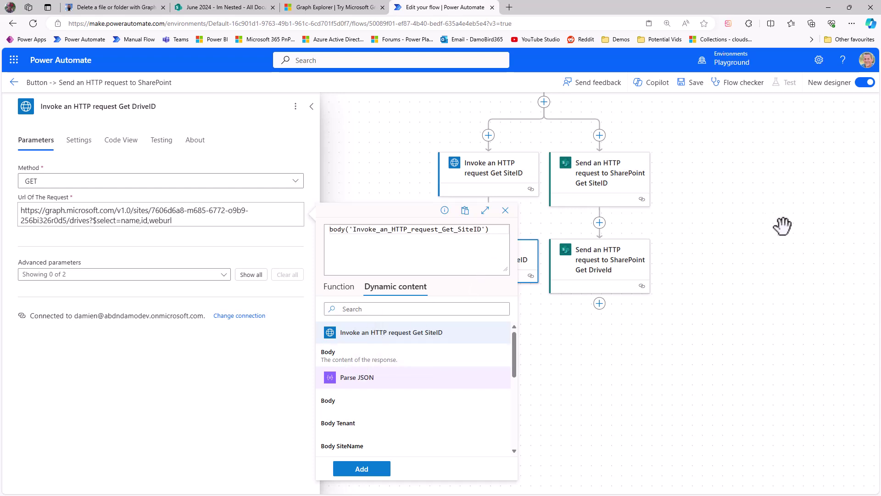
{"action": "type", "text": "?['sharepointids/siteid"}
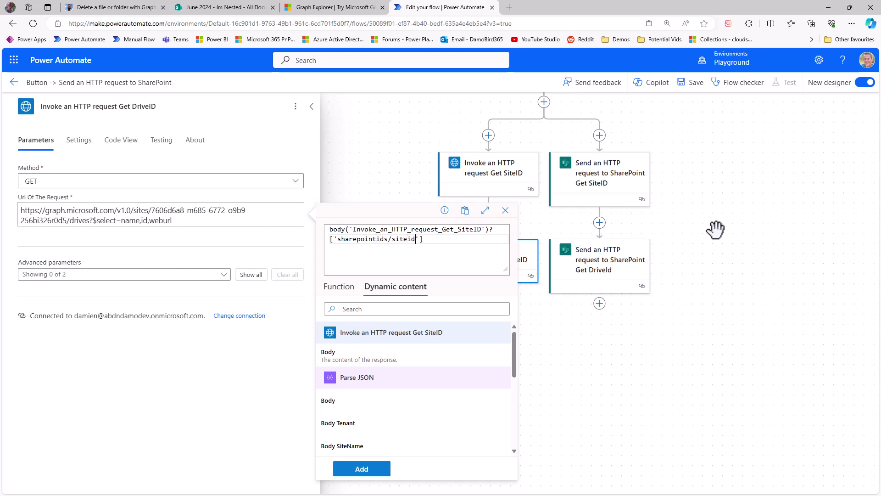
Check the expression's path against the sharepointIds and siteId keys in the Notepad JSON and insert it in place of the sample site ID
{"action": "key", "text": "alt+Tab"}
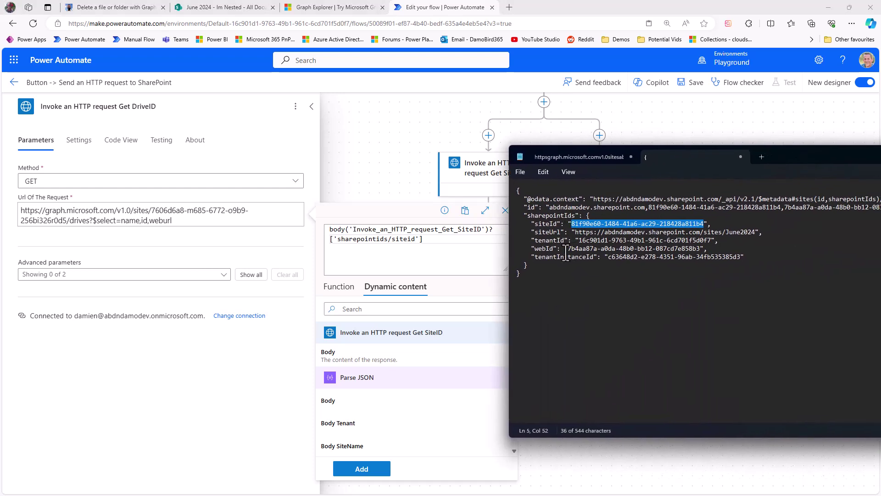
{"action": "left_click_drag", "start_coordinate": [528, 278], "coordinate": [514, 189]}
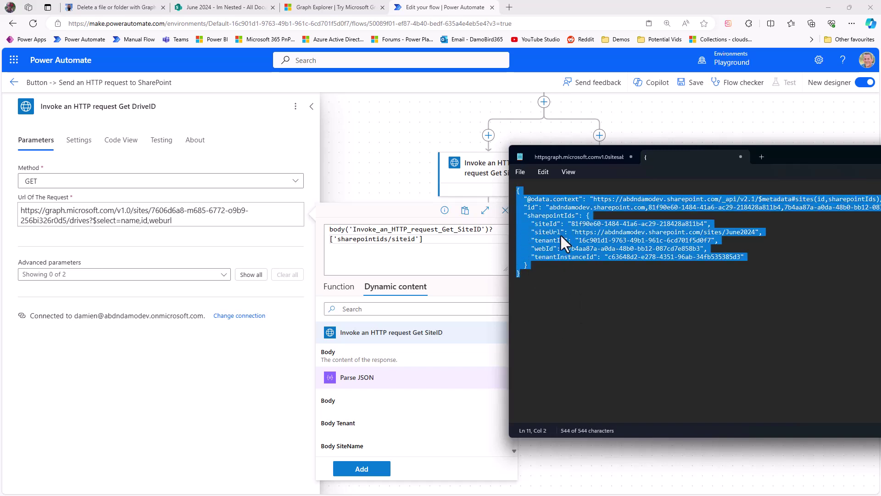
{"action": "left_click", "coordinate": [529, 216]}
{"action": "left_click_drag", "start_coordinate": [571, 216], "coordinate": [573, 217]}
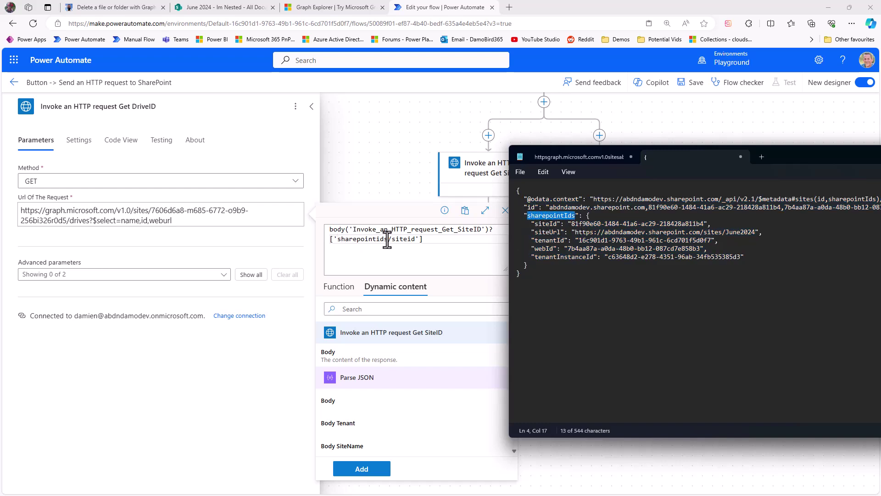
{"action": "left_click_drag", "start_coordinate": [587, 215], "coordinate": [529, 265]}
{"action": "left_click", "coordinate": [534, 224]}
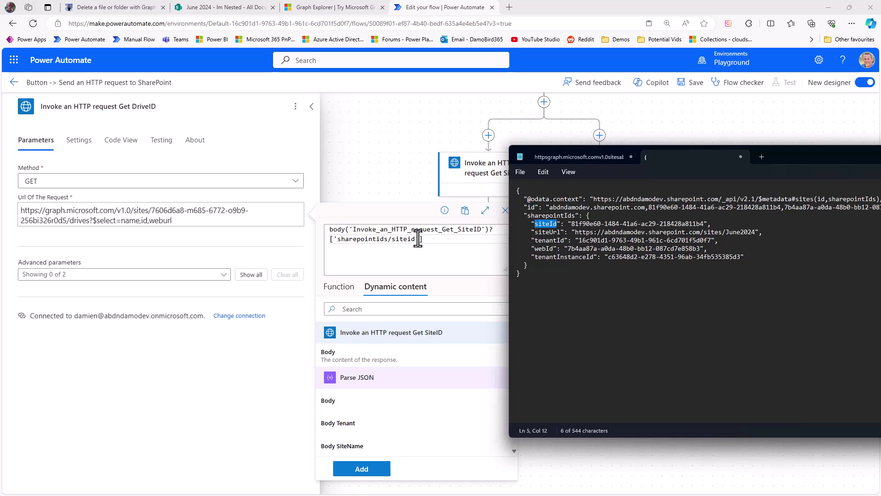
{"action": "left_click", "coordinate": [362, 469]}
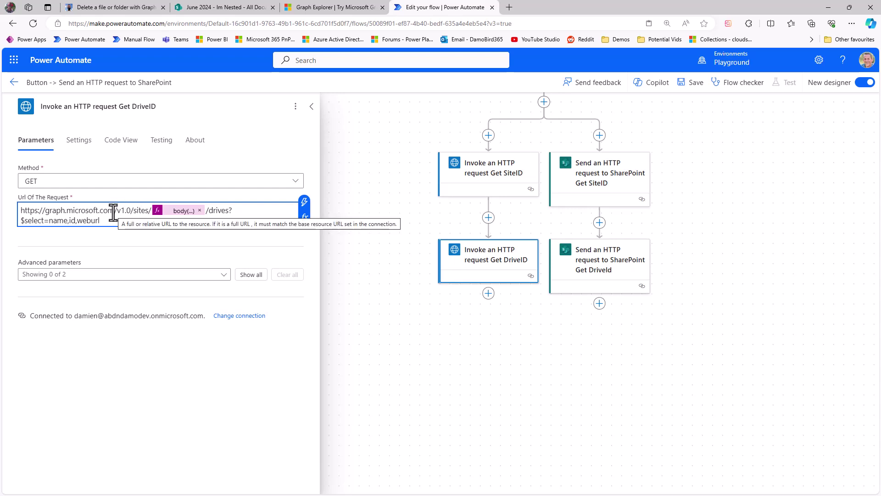
Replace the Uri of Send an HTTP request to SharePoint Get DriveId with the Graph Get DriveID URL from v1.0/sites/ onward
{"action": "left_click_drag", "start_coordinate": [115, 213], "coordinate": [176, 227]}
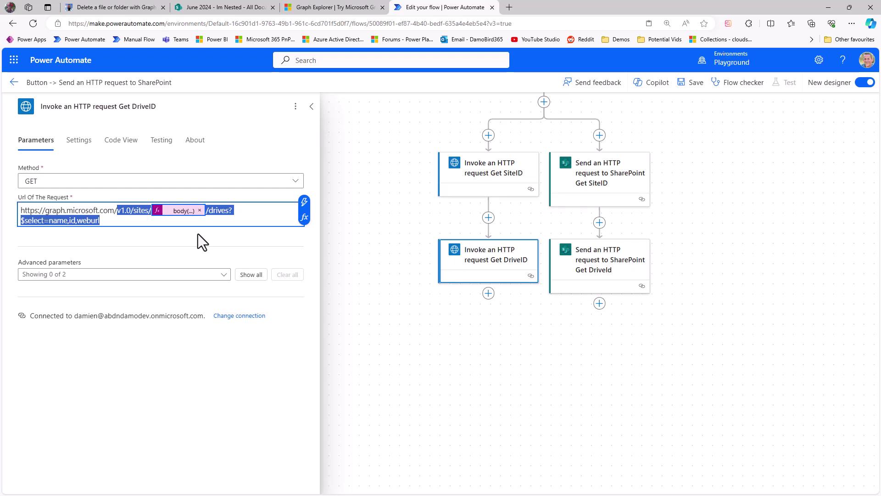
{"action": "left_click", "coordinate": [612, 269]}
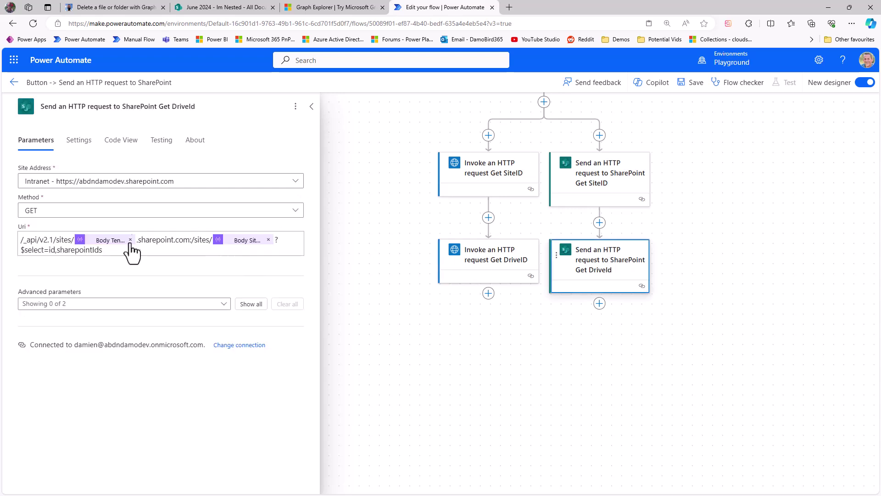
{"action": "left_click", "coordinate": [128, 249]}
{"action": "key", "text": "ctrl+a"}
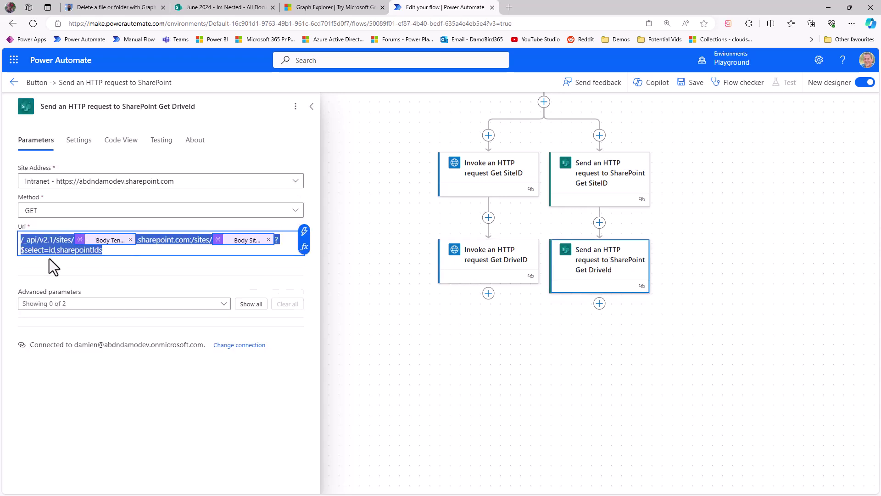
{"action": "key", "text": "ctrl+v"}
Adapt the start of the SharePoint Get DriveId Uri to /_api/v2.1/sites/
{"action": "key", "text": "Home"}
{"action": "type", "text": "/_api"}
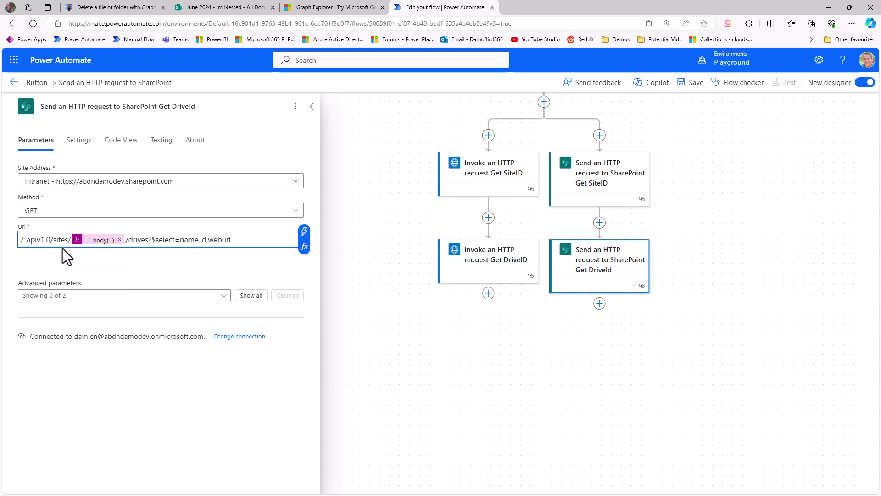
{"action": "type", "text": "/"}
{"action": "key", "text": "BackSpace"}
{"action": "type", "text": "2"}
{"action": "key", "text": "Right"}
{"action": "key", "text": "Right"}
{"action": "key", "text": "BackSpace"}
{"action": "type", "text": "1"}
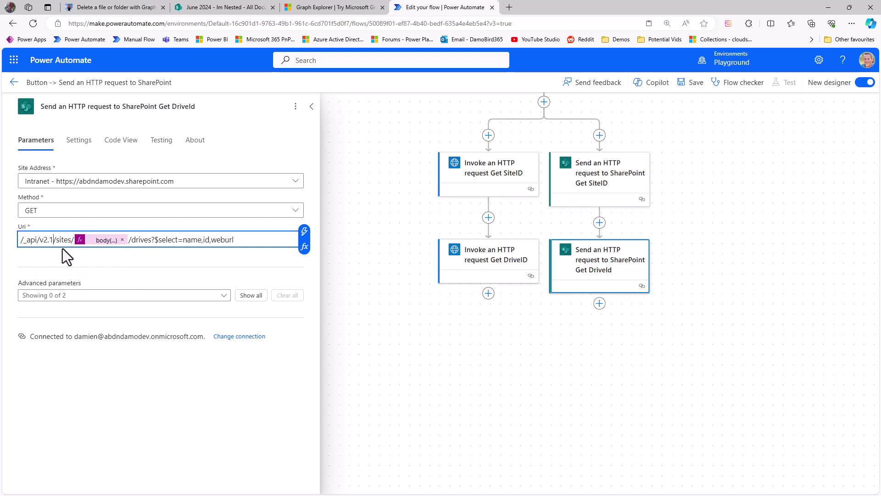
Update the site ID expression in the Uri to body('Send_an_HTTP_request_to_SharePoint_Get_SiteID')?['sharepointids/siteid']
{"action": "left_click", "coordinate": [94, 239]}
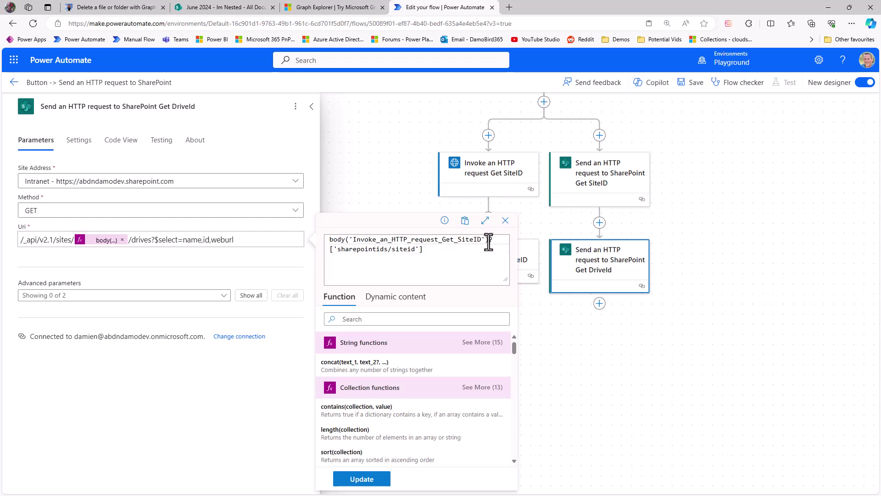
{"action": "left_click_drag", "start_coordinate": [489, 239], "coordinate": [315, 239]}
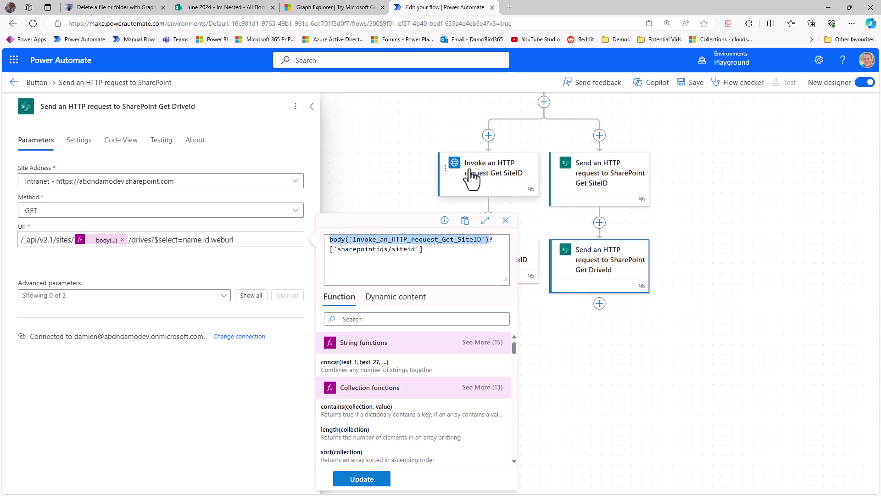
{"action": "left_click", "coordinate": [382, 303]}
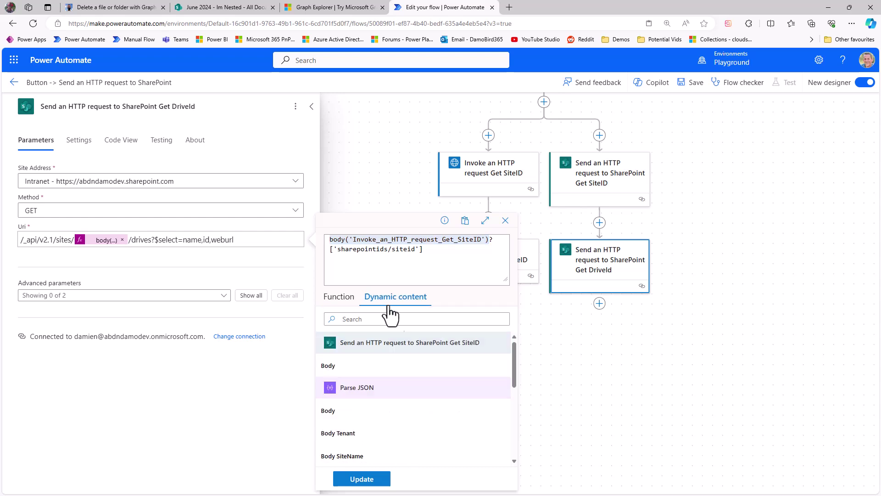
{"action": "left_click", "coordinate": [331, 367]}
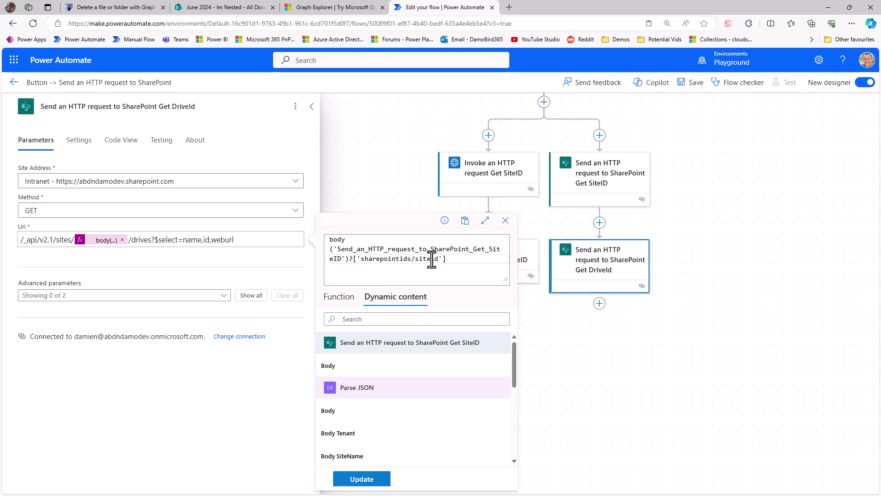
{"action": "left_click", "coordinate": [361, 478]}
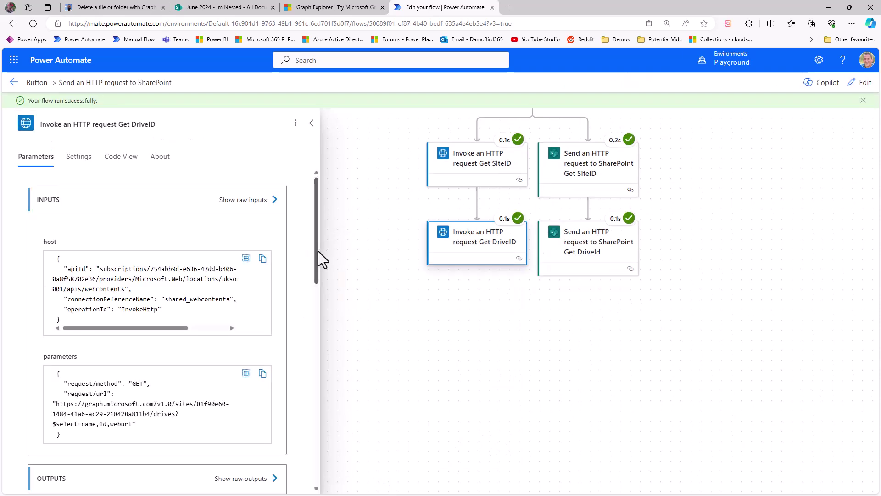
Examine the Documents library's drive id in the response body of Invoke an HTTP request Get DriveID in the flow run
{"action": "scroll", "coordinate": [301, 256], "scroll_direction": "down", "scroll_amount": 5}
{"action": "scroll", "coordinate": [254, 335], "scroll_direction": "down", "scroll_amount": 5}
{"action": "scroll", "coordinate": [276, 414], "scroll_direction": "down", "scroll_amount": 3}
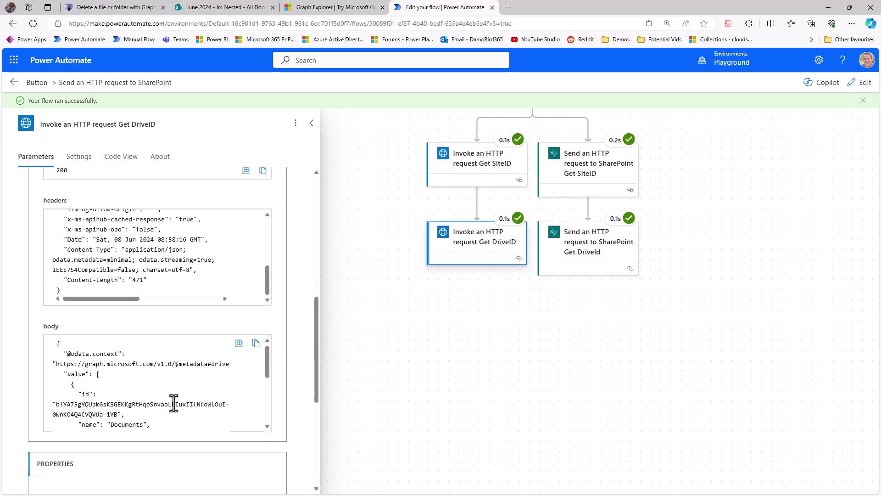
{"action": "scroll", "coordinate": [174, 408], "scroll_direction": "down", "scroll_amount": 1}
{"action": "scroll", "coordinate": [60, 355], "scroll_direction": "right", "scroll_amount": 1}
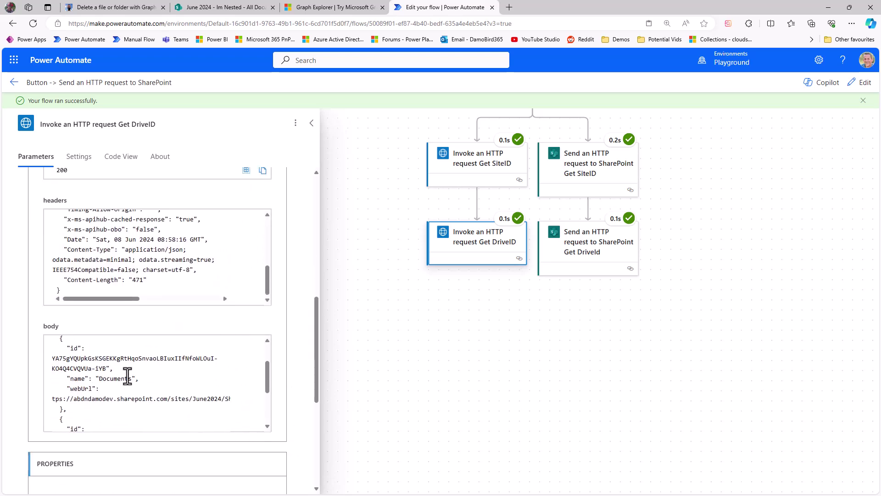
{"action": "left_click_drag", "start_coordinate": [106, 368], "coordinate": [55, 358]}
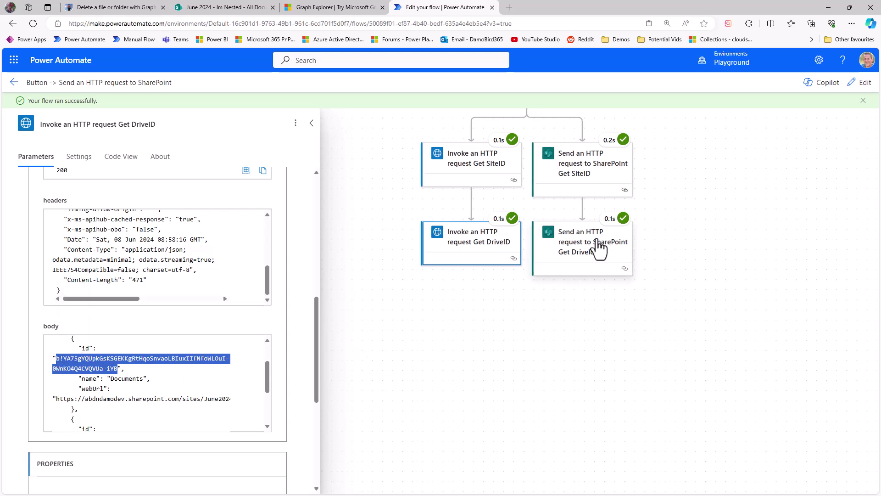
Copy the response body of Send an HTTP request to SharePoint Get DriveId and examine its drive ids and document library names
{"action": "left_click", "coordinate": [599, 249]}
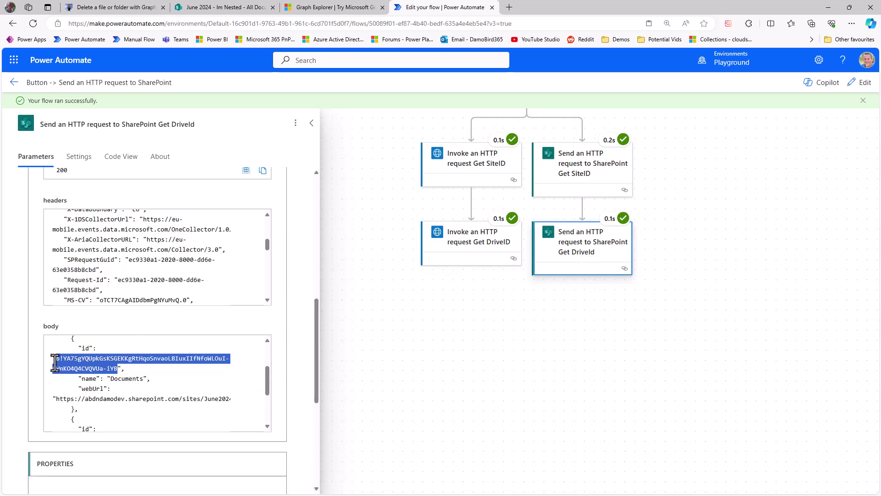
{"action": "left_click_drag", "start_coordinate": [267, 384], "coordinate": [268, 362]}
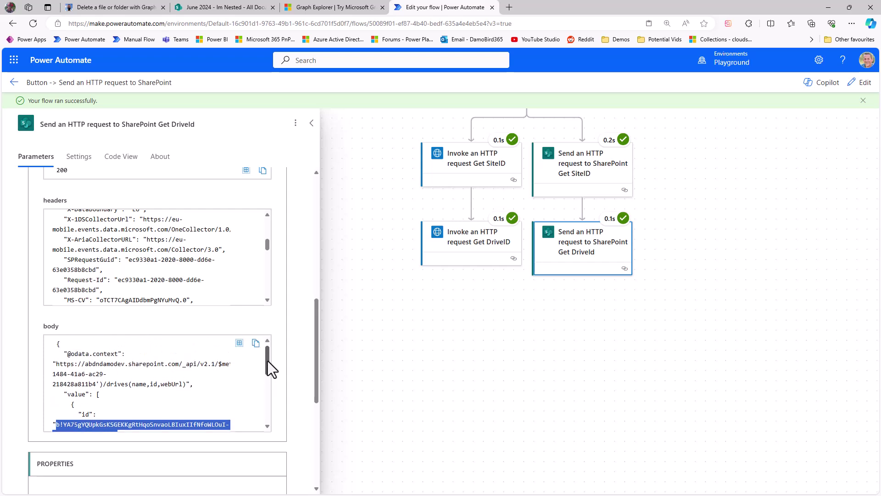
{"action": "left_click", "coordinate": [255, 344]}
{"action": "scroll", "coordinate": [119, 403], "scroll_direction": "down", "scroll_amount": 1}
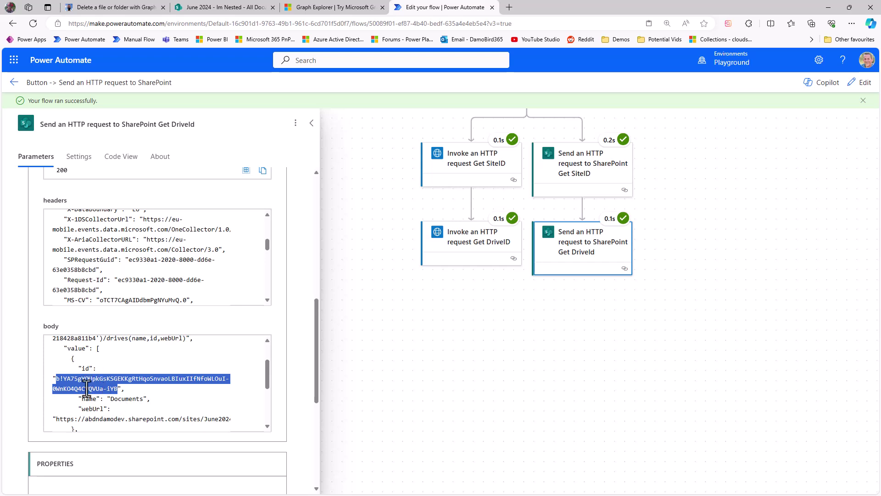
{"action": "scroll", "coordinate": [87, 389], "scroll_direction": "down", "scroll_amount": 1}
{"action": "scroll", "coordinate": [88, 387], "scroll_direction": "up", "scroll_amount": 1}
{"action": "scroll", "coordinate": [112, 375], "scroll_direction": "down", "scroll_amount": 1}
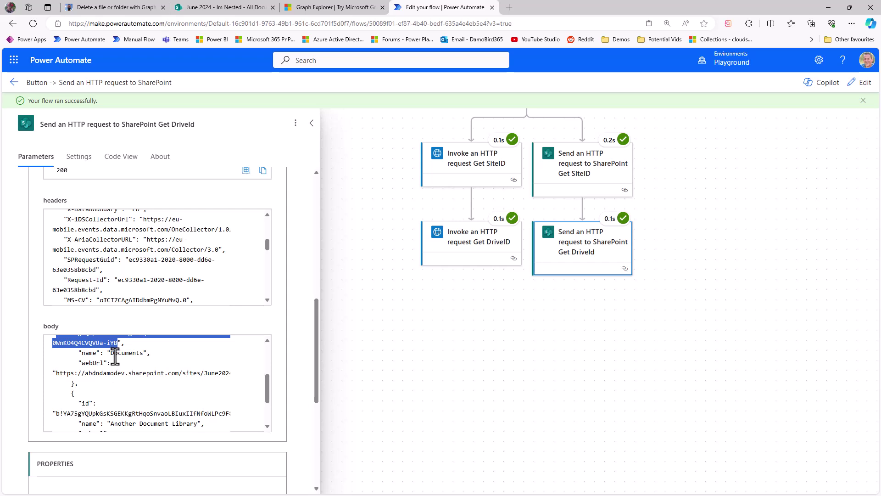
{"action": "left_click_drag", "start_coordinate": [111, 353], "coordinate": [143, 353]}
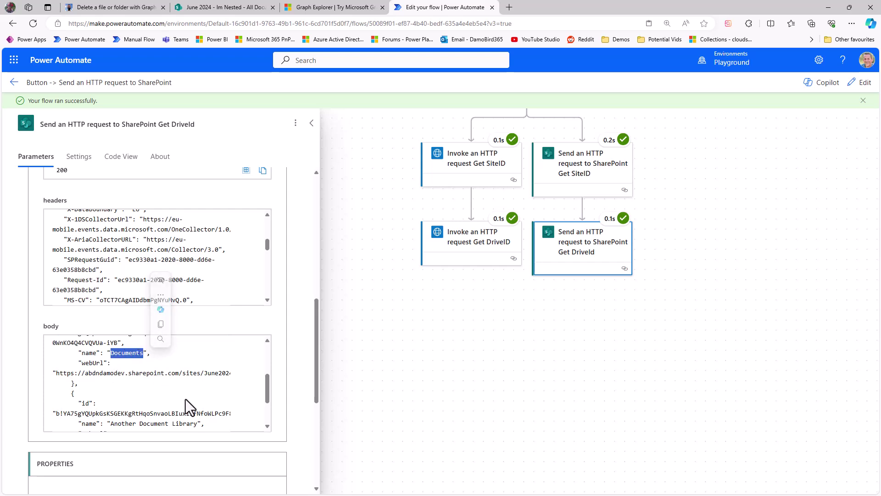
Examine the second document library's entry in the response body of Send an HTTP request to SharePoint Get DriveId
{"action": "scroll", "coordinate": [122, 415], "scroll_direction": "down", "scroll_amount": 1}
{"action": "left_click_drag", "start_coordinate": [111, 377], "coordinate": [201, 379]}
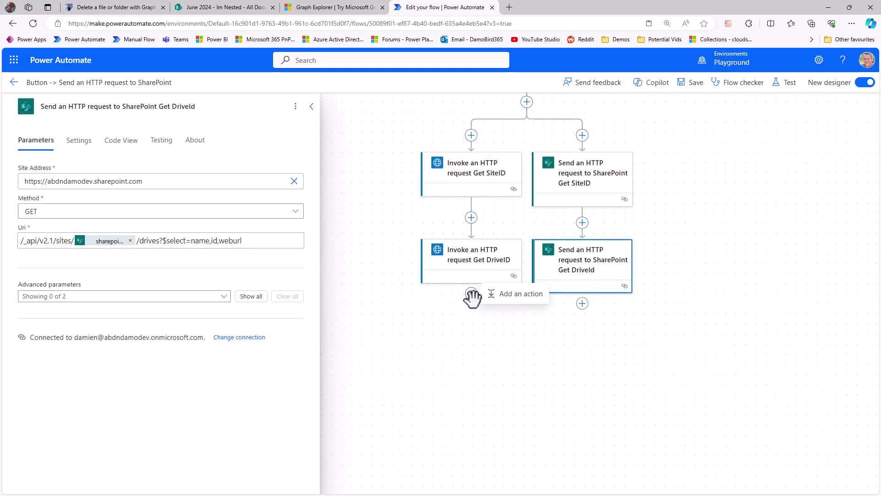
Add Filter array Graph after Invoke an HTTP request Get DriveID, and Filter array SharePoint after Send an HTTP request to SharePoint Get DriveId
{"action": "left_click", "coordinate": [471, 293]}
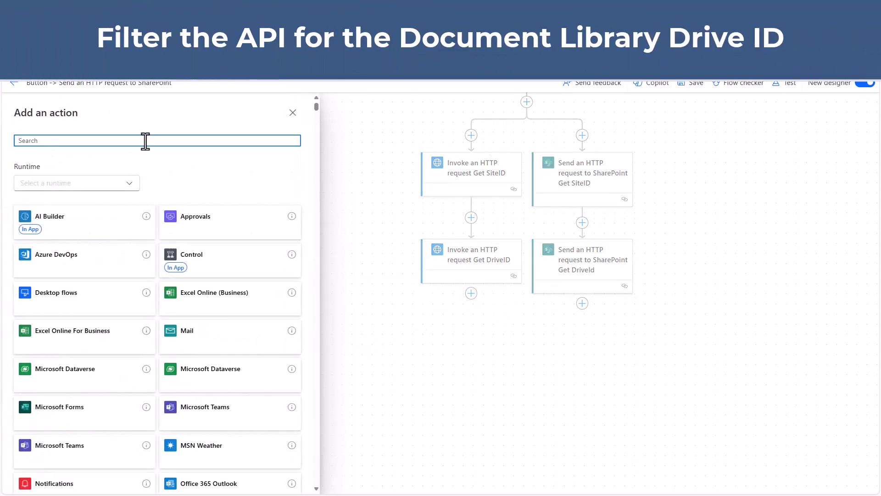
{"action": "type", "text": "Filter Array"}
{"action": "left_click", "coordinate": [58, 255]}
{"action": "left_click", "coordinate": [83, 107]}
{"action": "type", "text": "Graph"}
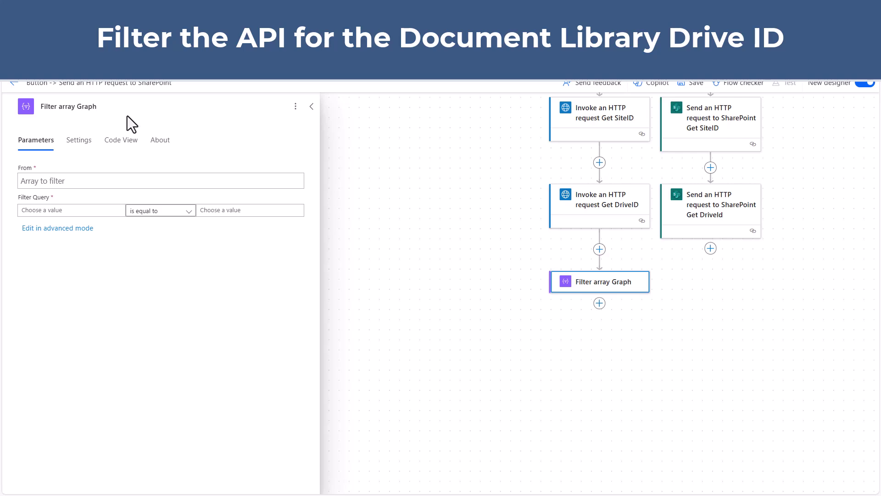
{"action": "left_click", "coordinate": [710, 248]}
{"action": "left_click", "coordinate": [741, 250]}
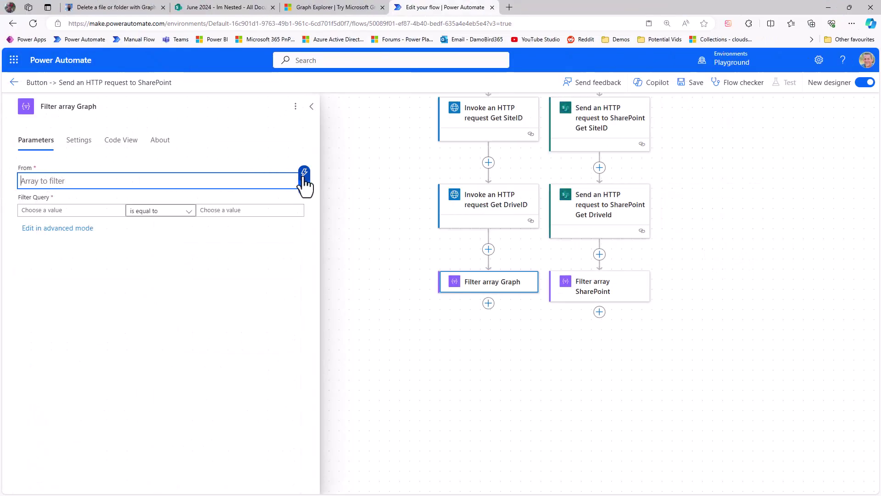
Try using the Body of Invoke an HTTP request Get DriveID as the From array of Filter array Graph
{"action": "left_click", "coordinate": [304, 173]}
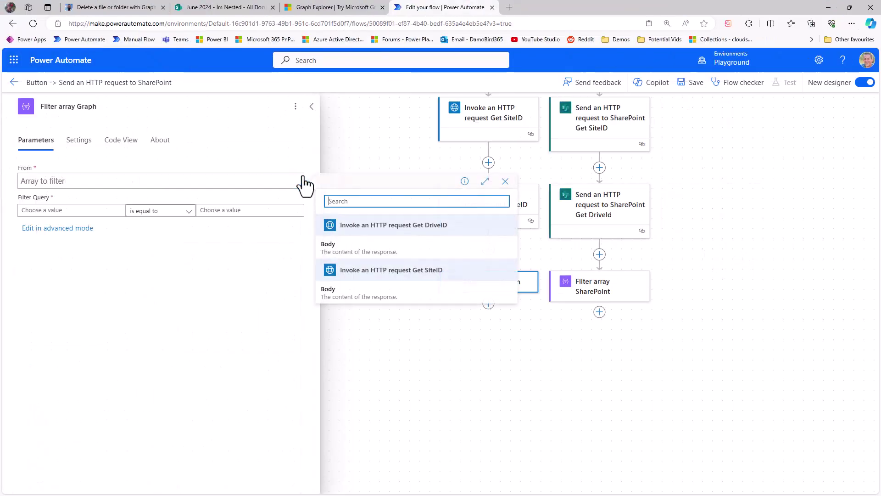
{"action": "left_click", "coordinate": [355, 250]}
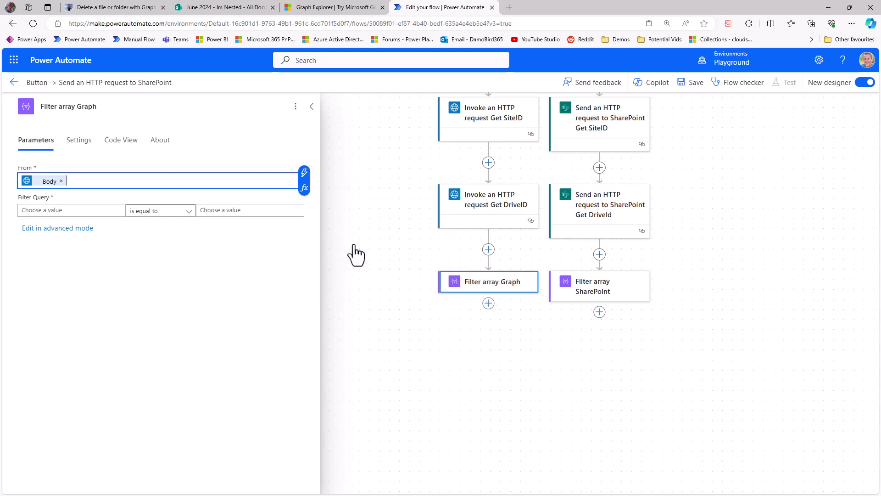
Switch to Notepad and examine the name property and its Documents value in the copied drives response
{"action": "left_click", "coordinate": [41, 212]}
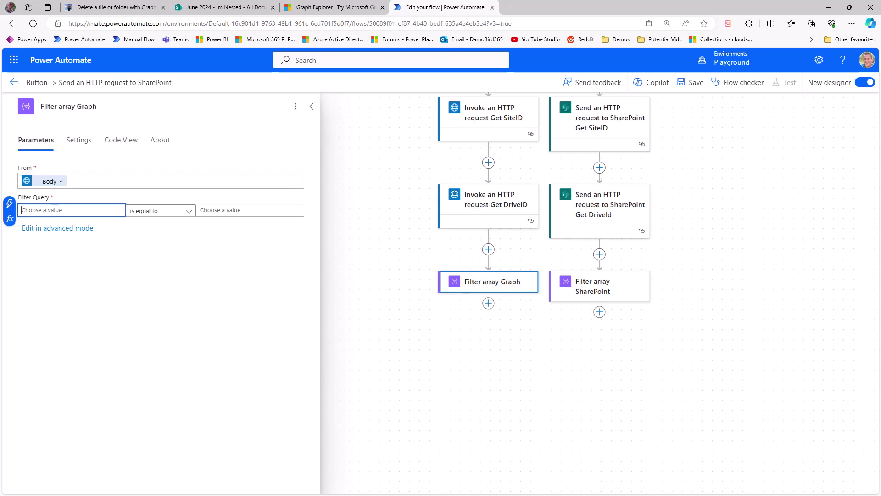
{"action": "left_click_drag", "start_coordinate": [880, 138], "coordinate": [645, 158]}
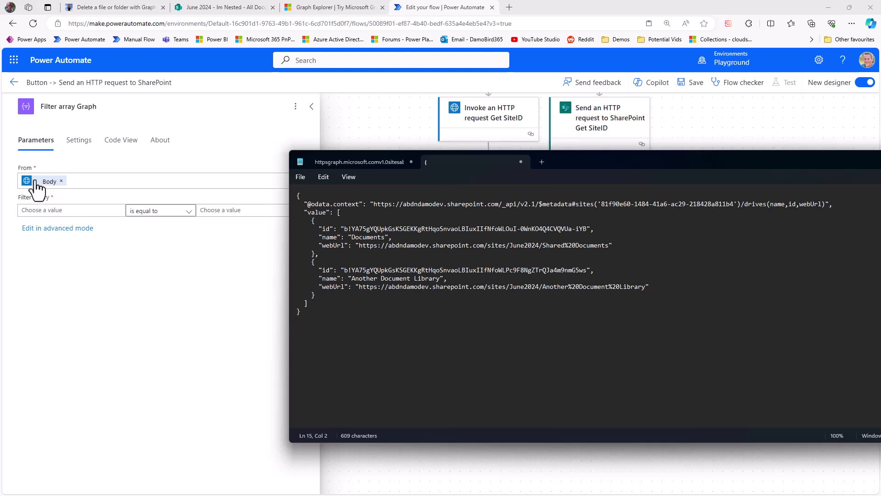
{"action": "double_click", "coordinate": [323, 237]}
{"action": "left_click_drag", "start_coordinate": [351, 237], "coordinate": [383, 237]}
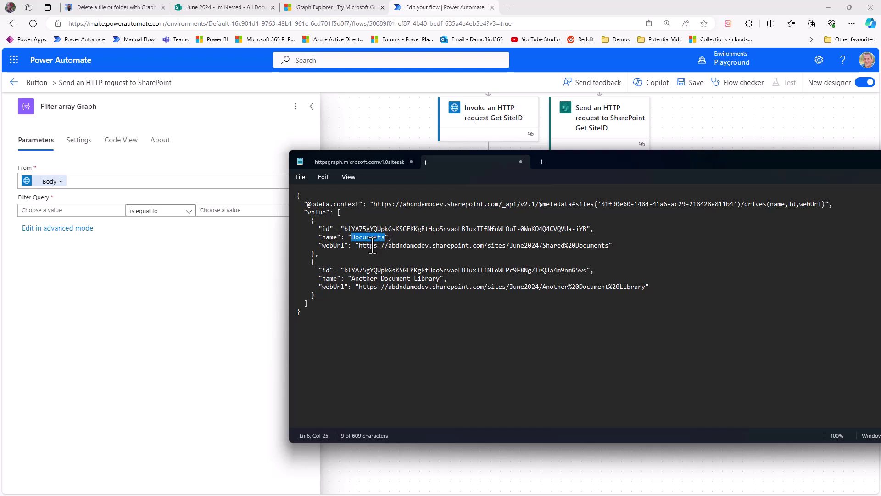
Set the first value of the Filter array Graph query to item()?['name'], checking the name key and value array in the copied JSON
{"action": "left_click", "coordinate": [58, 211]}
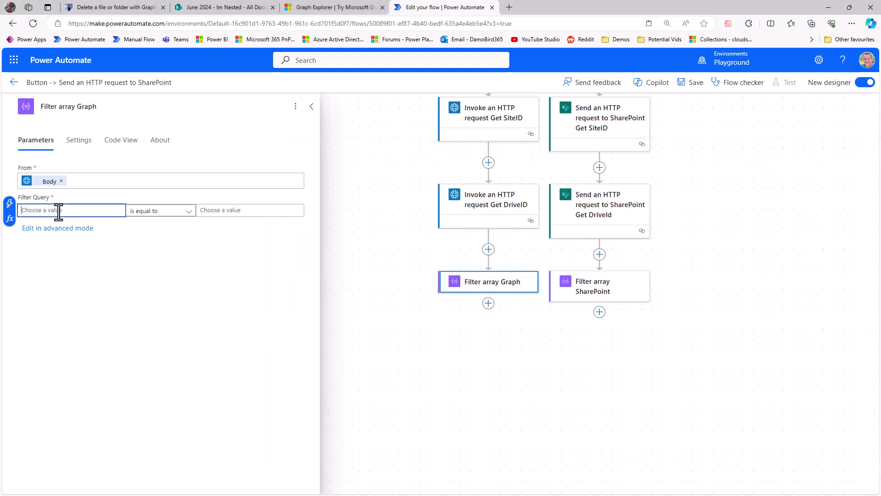
{"action": "left_click", "coordinate": [9, 219]}
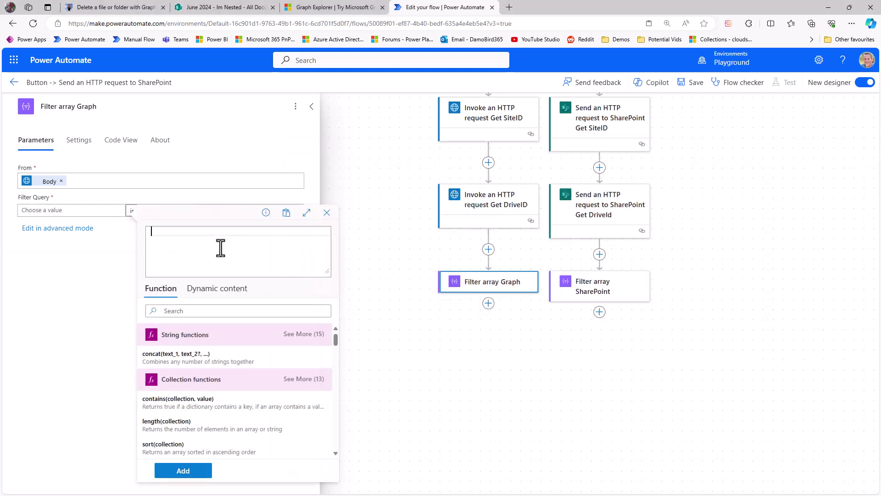
{"action": "type", "text": "item()?['name"}
{"action": "key", "text": "alt+Tab"}
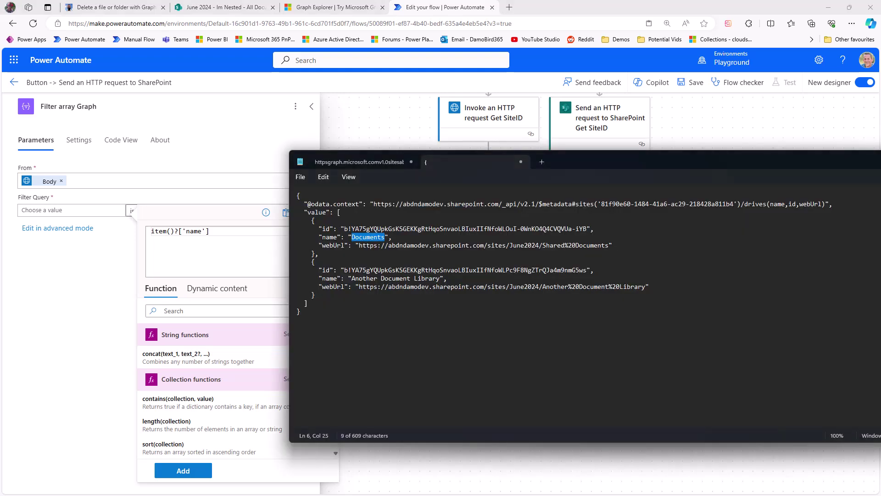
{"action": "left_click", "coordinate": [322, 237]}
{"action": "left_click_drag", "start_coordinate": [332, 235], "coordinate": [335, 235]}
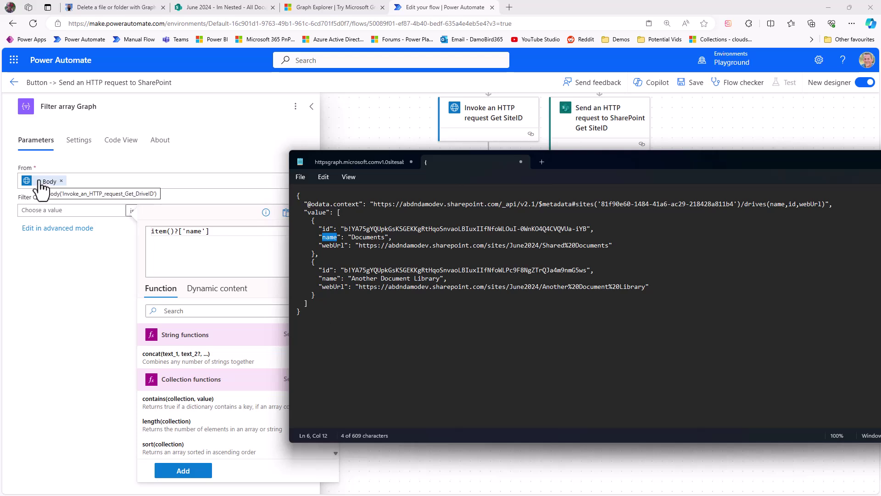
{"action": "left_click_drag", "start_coordinate": [321, 330], "coordinate": [280, 185]}
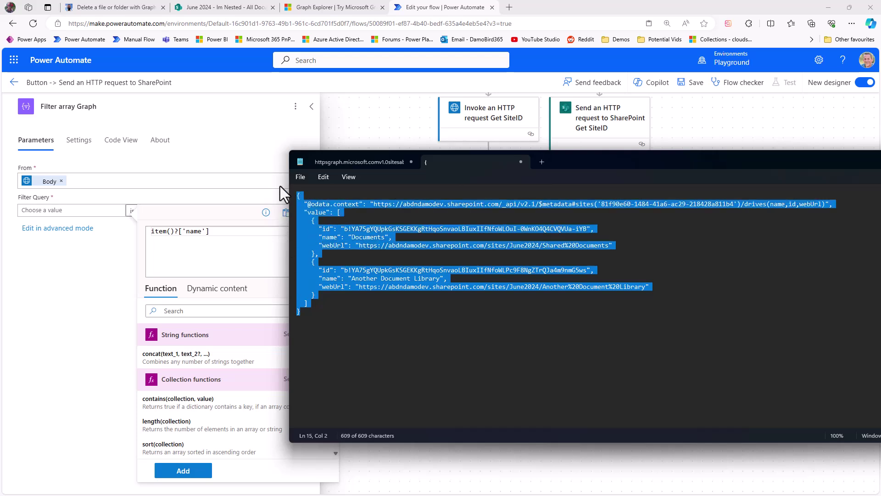
{"action": "left_click", "coordinate": [308, 211]}
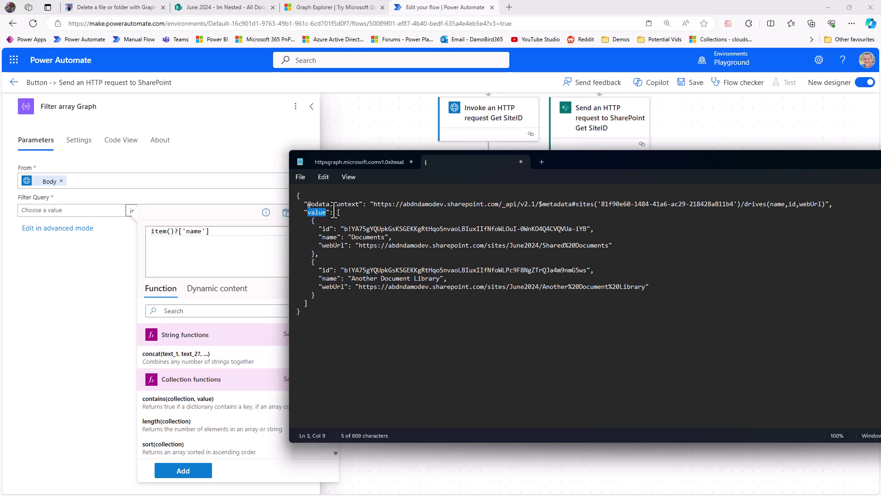
{"action": "left_click_drag", "start_coordinate": [339, 211], "coordinate": [285, 191]}
{"action": "left_click", "coordinate": [310, 214]}
{"action": "left_click", "coordinate": [199, 470]}
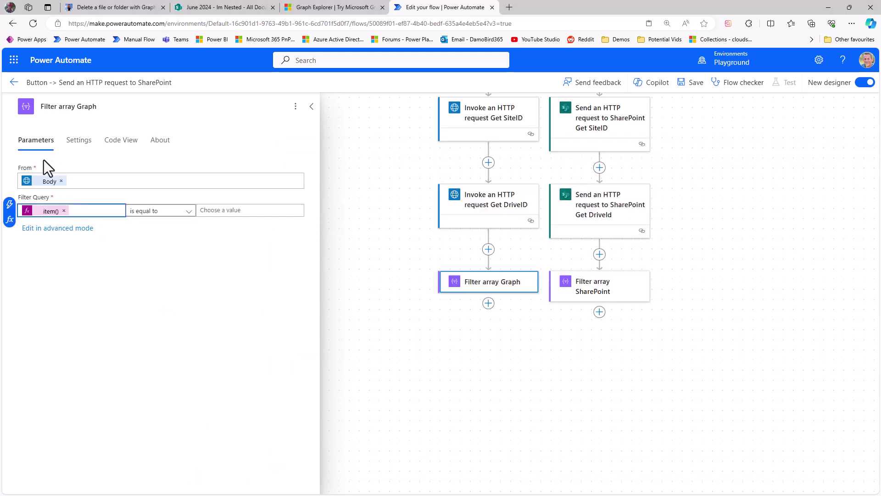
Replace the From input of Filter array Graph with the expression body('Invoke_an_HTTP_request_Get_DriveID')?['value']
{"action": "left_click", "coordinate": [61, 181]}
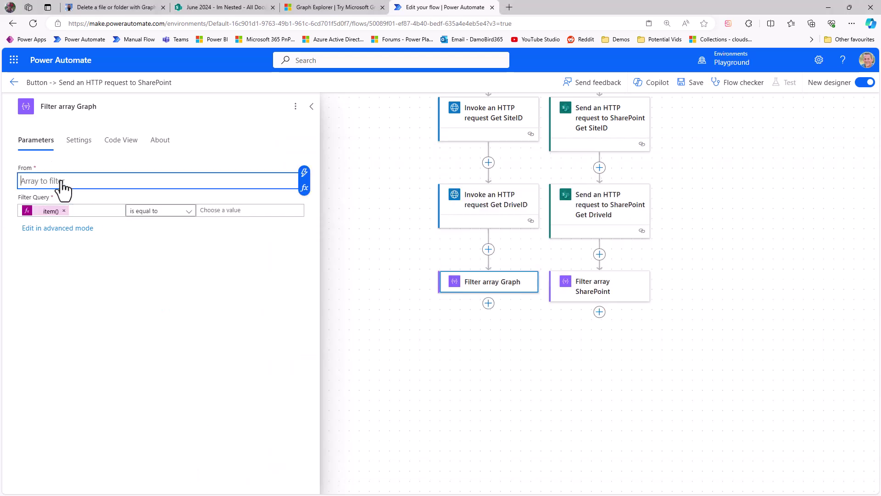
{"action": "left_click", "coordinate": [305, 182]}
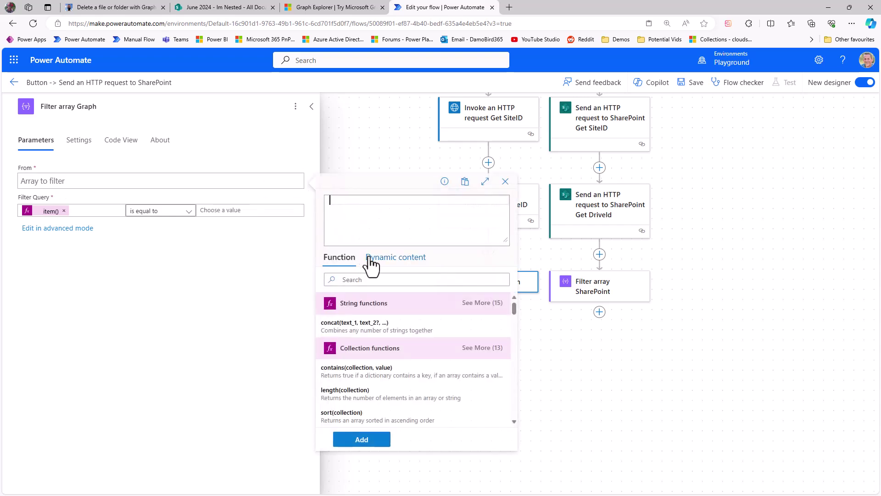
{"action": "left_click", "coordinate": [388, 259]}
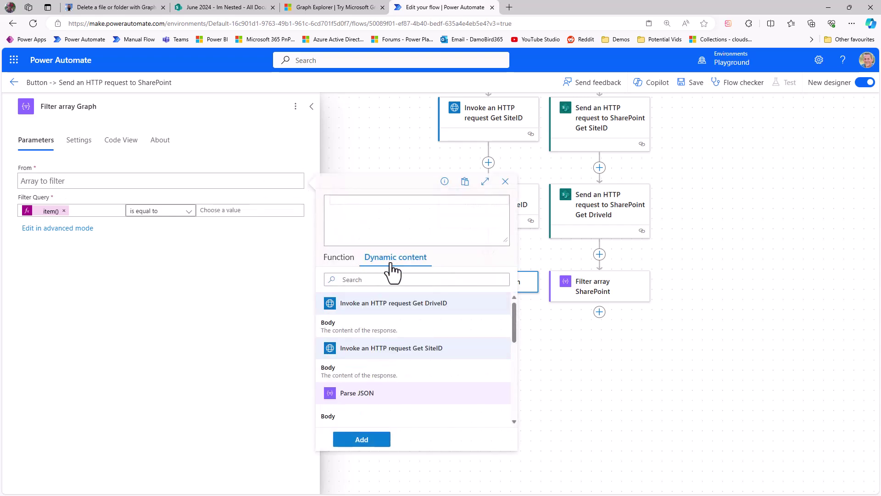
{"action": "left_click", "coordinate": [372, 332]}
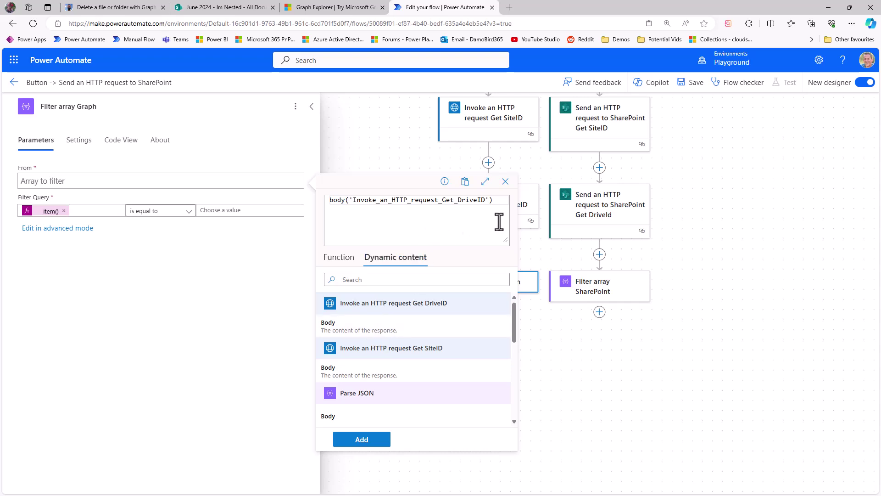
{"action": "type", "text": "?['value"}
{"action": "left_click_drag", "start_coordinate": [499, 201], "coordinate": [493, 201]}
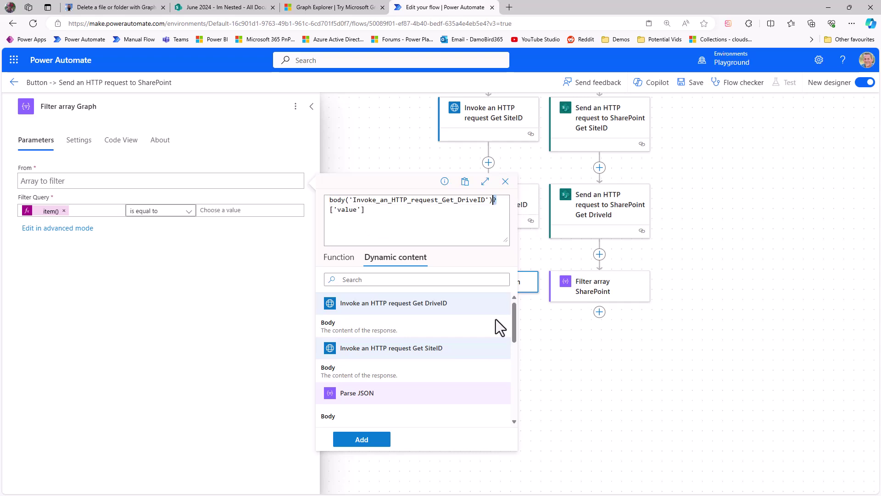
{"action": "left_click", "coordinate": [383, 441]}
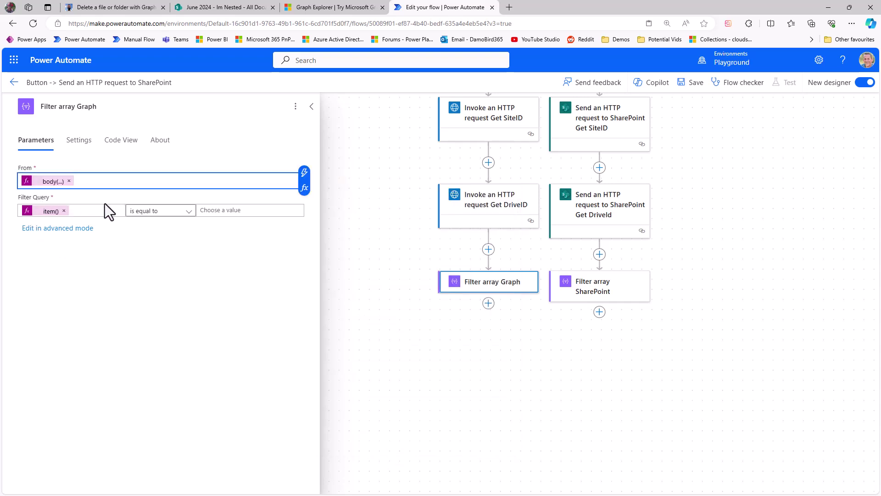
Set the comparison value of the Filter array Graph query to Body DocLibName from Parse JSON
{"action": "left_click", "coordinate": [232, 209]}
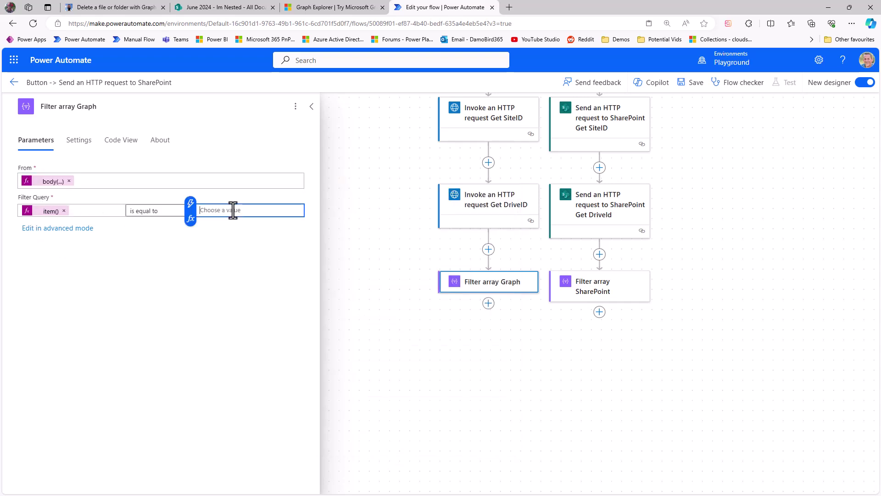
{"action": "left_click", "coordinate": [190, 203]}
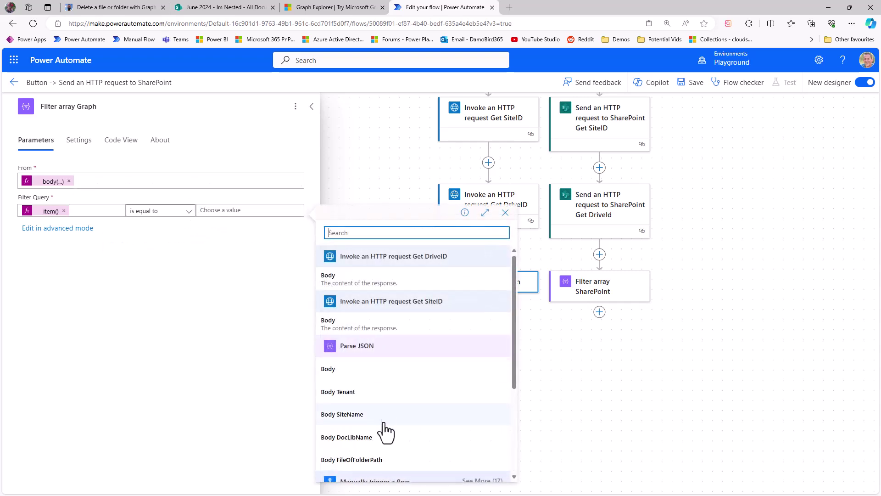
{"action": "left_click", "coordinate": [372, 438]}
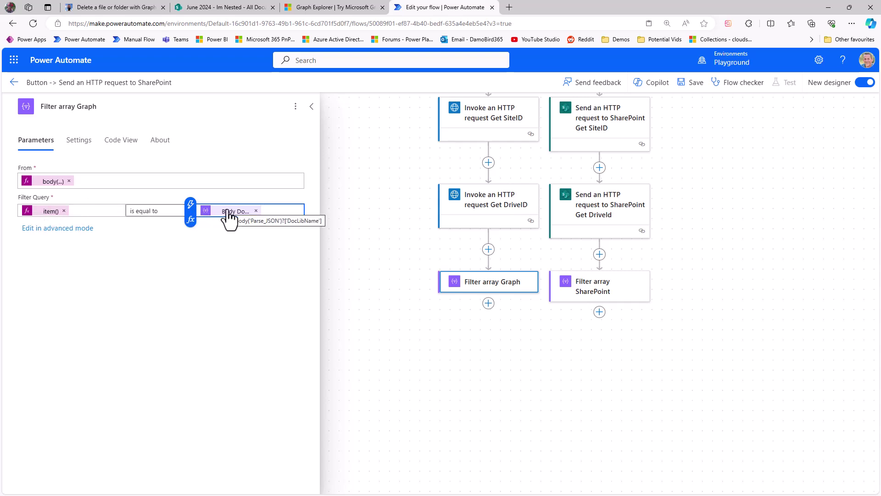
Set the From input of Filter array SharePoint to body('Send_an_HTTP_request_to_SharePoint_Get_DriveId')?['value']
{"action": "left_click", "coordinate": [601, 295]}
{"action": "left_click", "coordinate": [55, 183]}
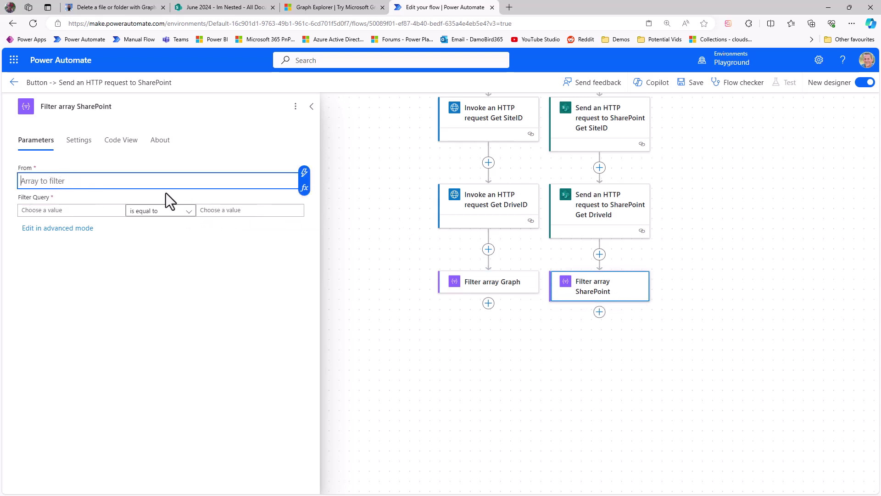
{"action": "left_click", "coordinate": [304, 188]}
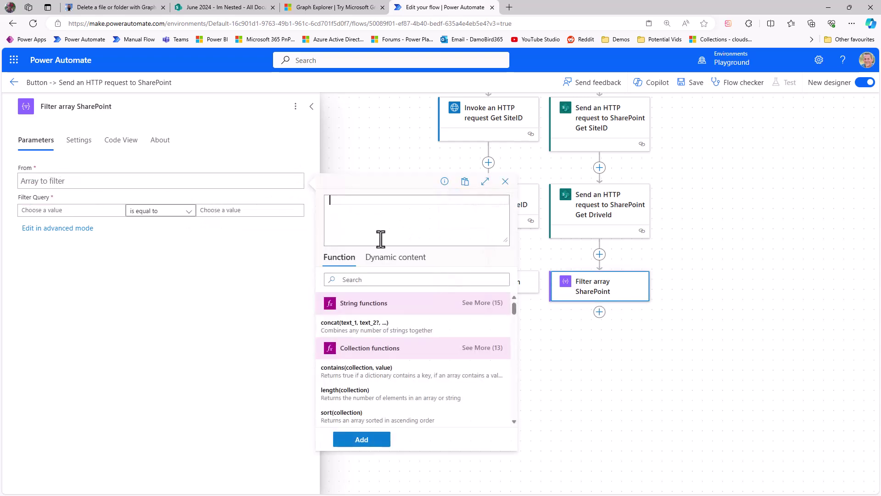
{"action": "left_click", "coordinate": [394, 259]}
{"action": "left_click", "coordinate": [345, 326]}
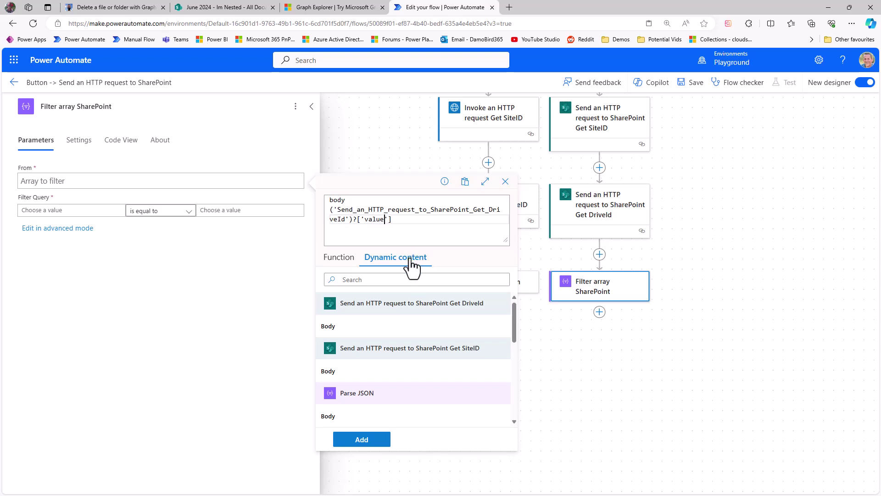
{"action": "left_click", "coordinate": [373, 441]}
Set the Filter array SharePoint query to item()?['name'] is equal to Body DocLibName from Parse JSON
{"action": "left_click", "coordinate": [62, 211]}
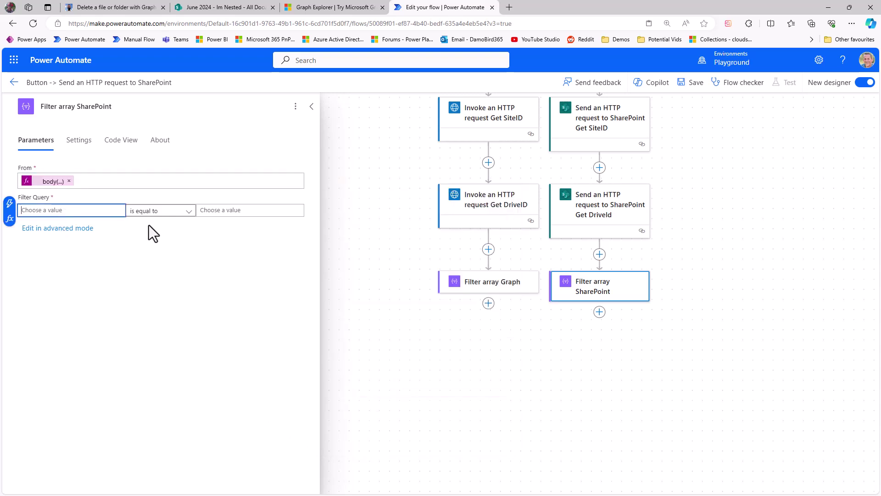
{"action": "left_click", "coordinate": [8, 219]}
{"action": "type", "text": "item()?['name"}
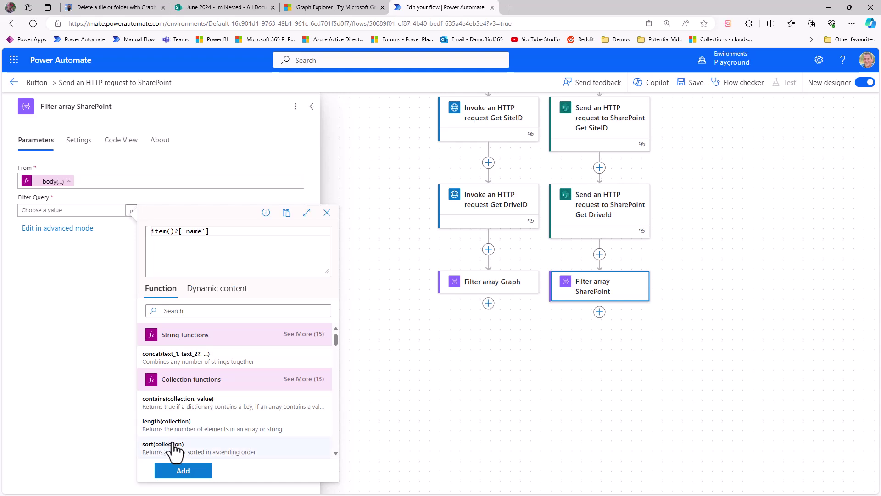
{"action": "left_click", "coordinate": [192, 471]}
{"action": "left_click", "coordinate": [221, 213]}
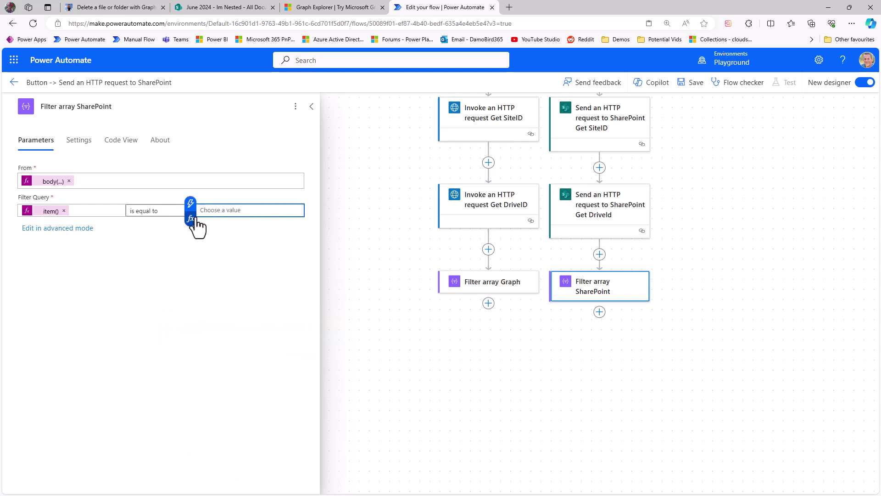
{"action": "left_click", "coordinate": [190, 202]}
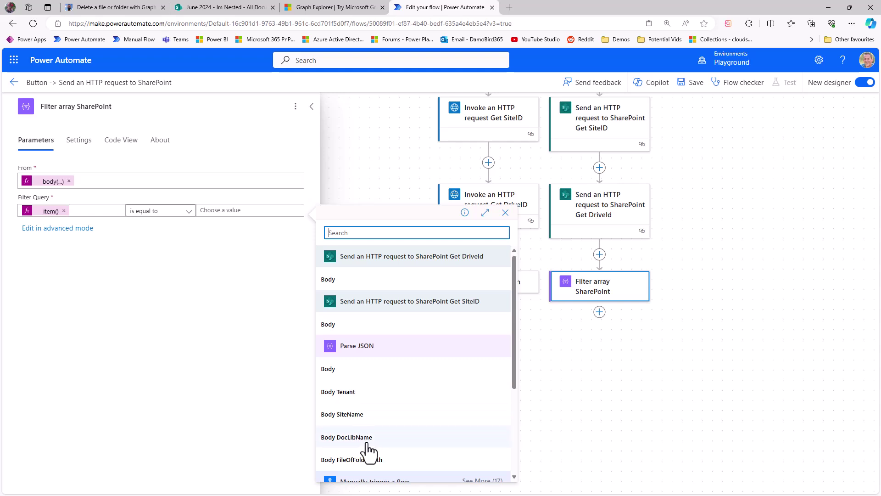
{"action": "left_click", "coordinate": [347, 436]}
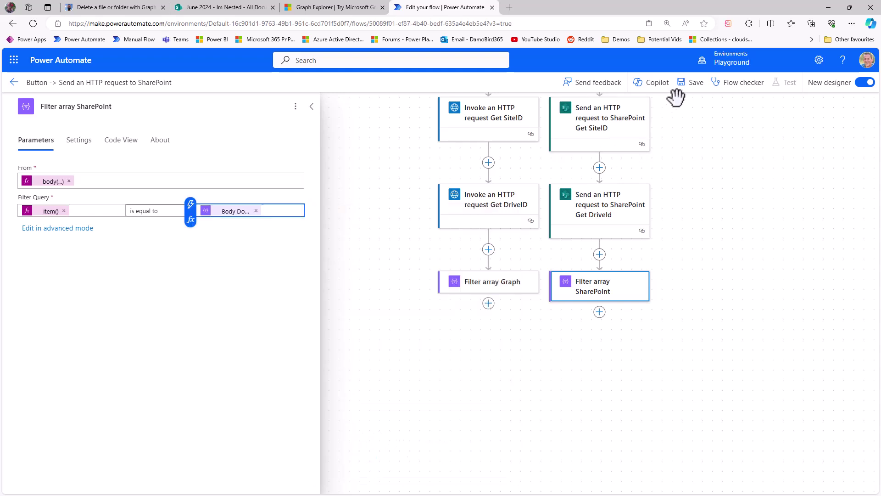
Save and test the flow, and examine the output body of Filter array Graph in the run
{"action": "left_click", "coordinate": [691, 84]}
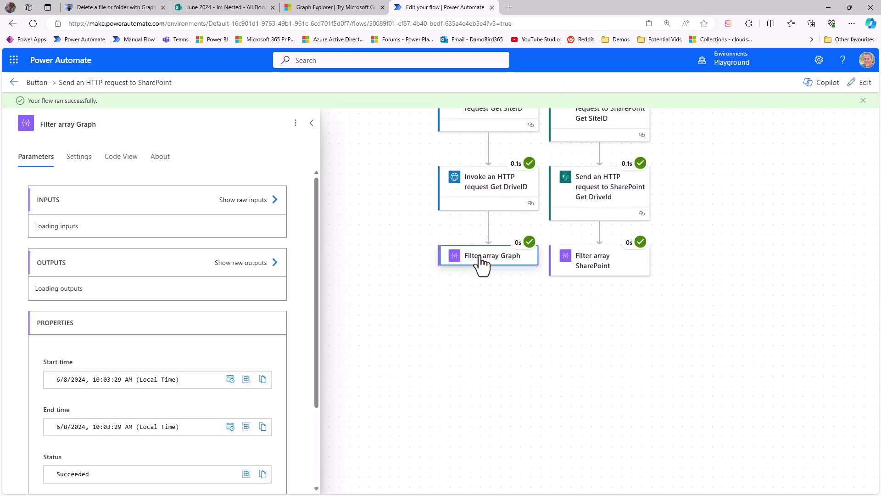
{"action": "scroll", "coordinate": [293, 346], "scroll_direction": "down", "scroll_amount": 3}
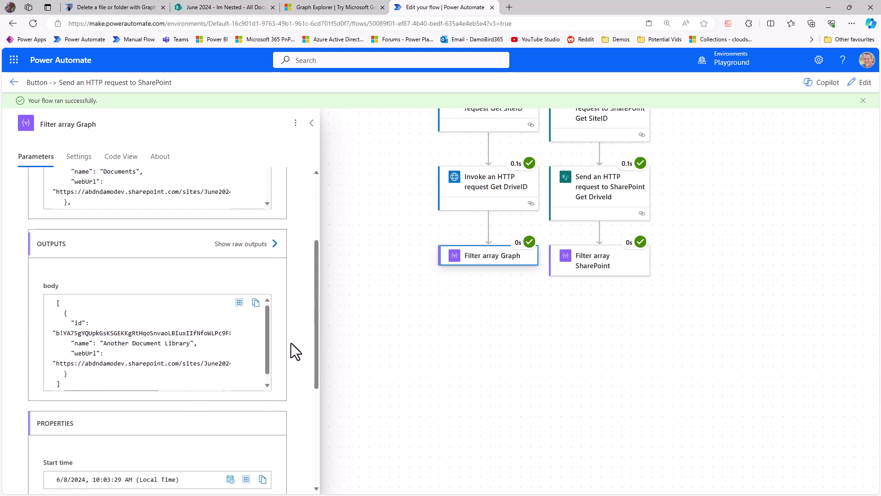
Compare the inputs and output body of Filter array Graph, checking the name of the returned document library
{"action": "scroll", "coordinate": [266, 255], "scroll_direction": "up", "scroll_amount": 3}
{"action": "left_click_drag", "start_coordinate": [267, 285], "coordinate": [308, 325]}
{"action": "scroll", "coordinate": [309, 342], "scroll_direction": "down", "scroll_amount": 4}
{"action": "left_click_drag", "start_coordinate": [267, 303], "coordinate": [175, 294]}
{"action": "left_click_drag", "start_coordinate": [104, 288], "coordinate": [190, 290]}
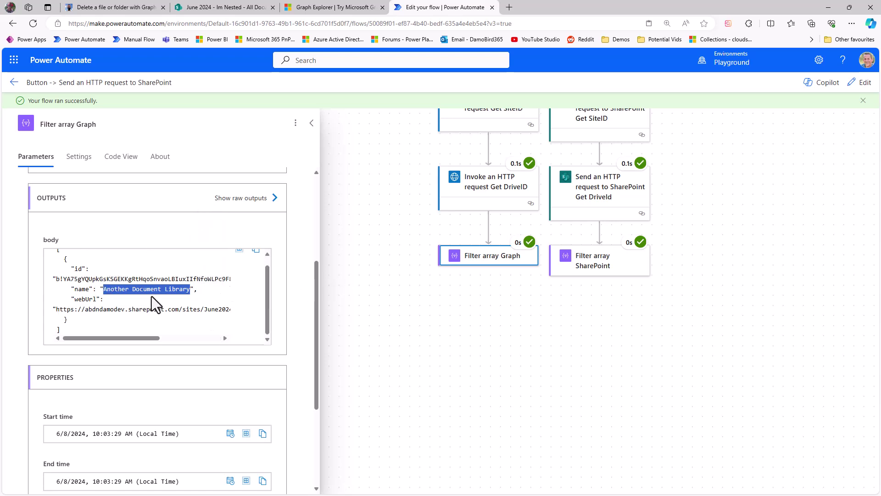
Examine the inputs and output body of Filter array SharePoint, checking the returned library name and id
{"action": "left_click", "coordinate": [606, 269]}
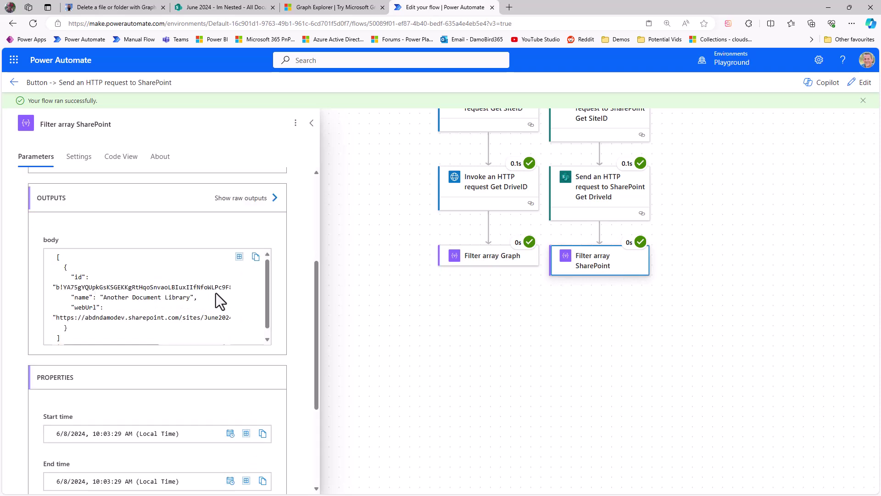
{"action": "scroll", "coordinate": [295, 288], "scroll_direction": "up", "scroll_amount": 4}
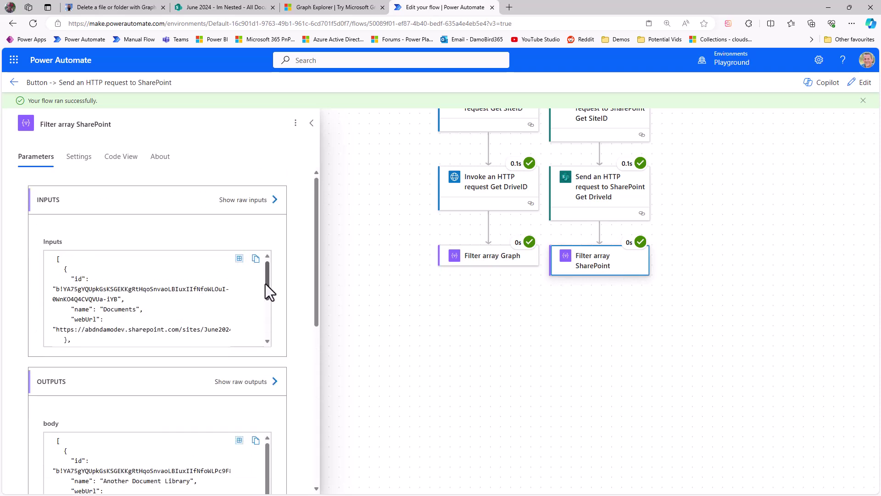
{"action": "left_click_drag", "start_coordinate": [266, 284], "coordinate": [266, 328]}
{"action": "scroll", "coordinate": [305, 349], "scroll_direction": "down", "scroll_amount": 2}
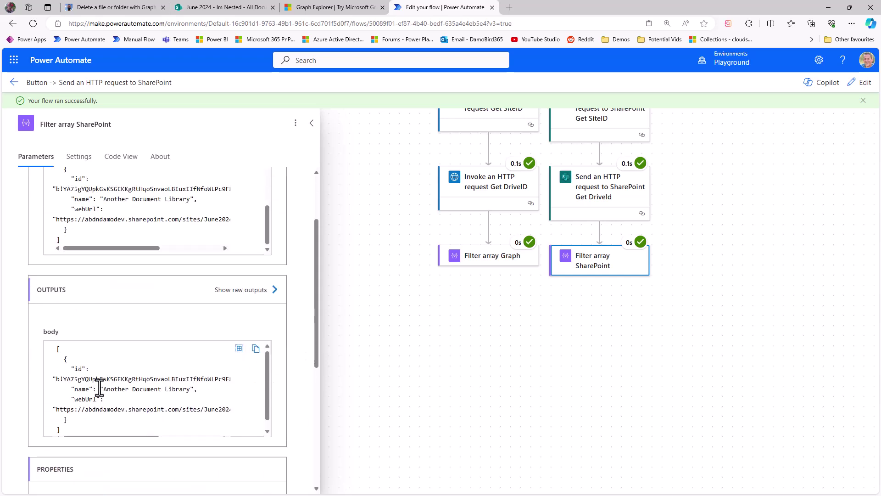
{"action": "left_click_drag", "start_coordinate": [103, 389], "coordinate": [189, 389]}
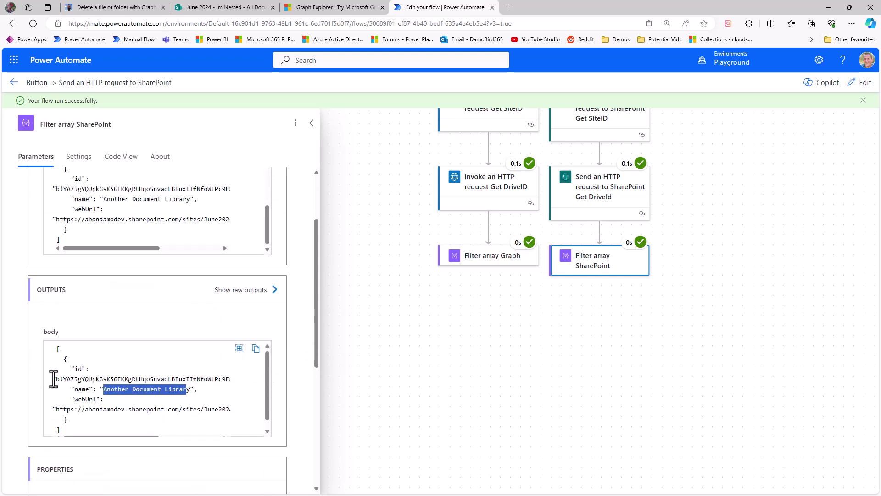
{"action": "left_click_drag", "start_coordinate": [55, 379], "coordinate": [219, 391]}
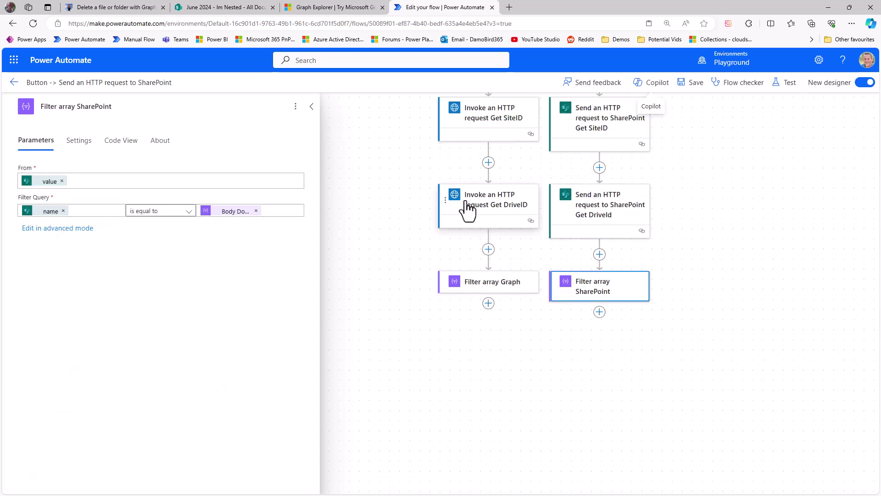
Duplicate the Invoke an HTTP request Get DriveID action below Filter array Graph
{"action": "right_click", "coordinate": [467, 204]}
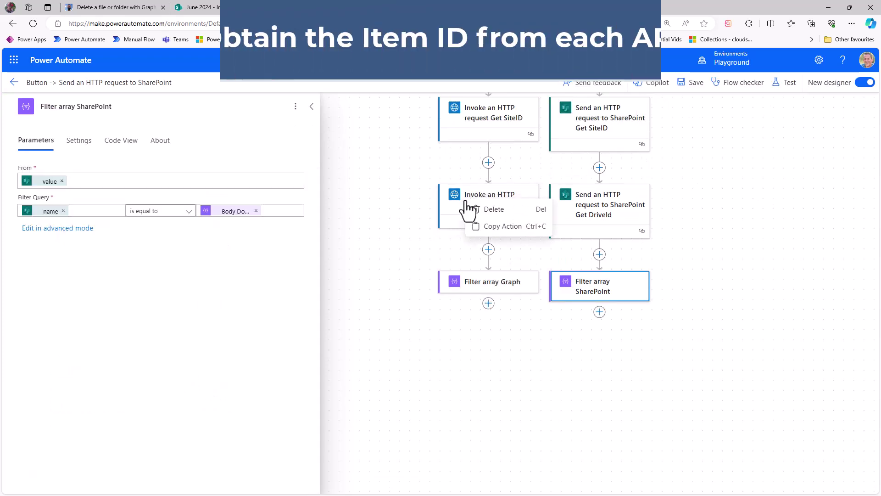
{"action": "left_click", "coordinate": [498, 226]}
{"action": "left_click", "coordinate": [488, 303]}
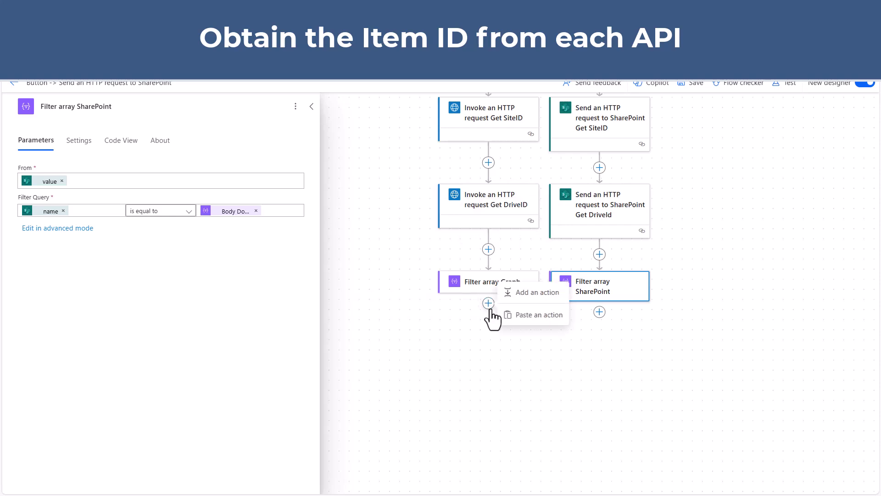
{"action": "left_click", "coordinate": [528, 317]}
Duplicate the Send an HTTP request to SharePoint Get DriveId action below Filter array SharePoint
{"action": "right_click", "coordinate": [711, 115]}
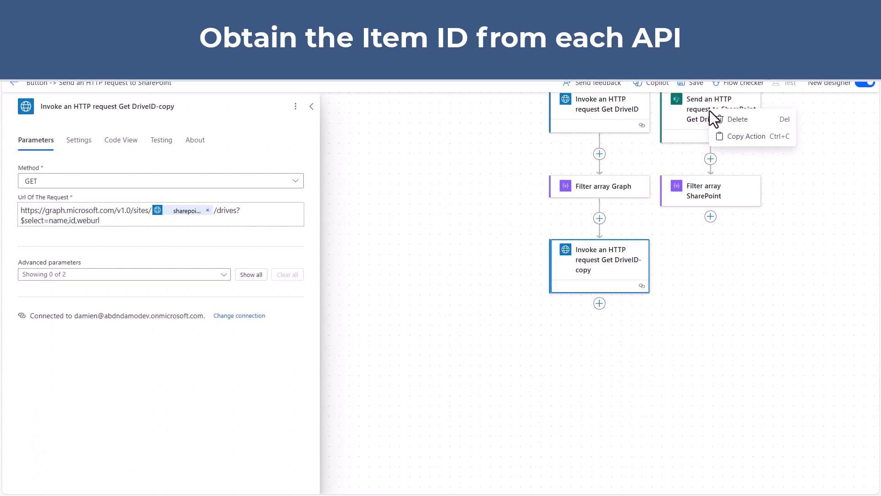
{"action": "left_click", "coordinate": [746, 136]}
{"action": "left_click", "coordinate": [711, 216]}
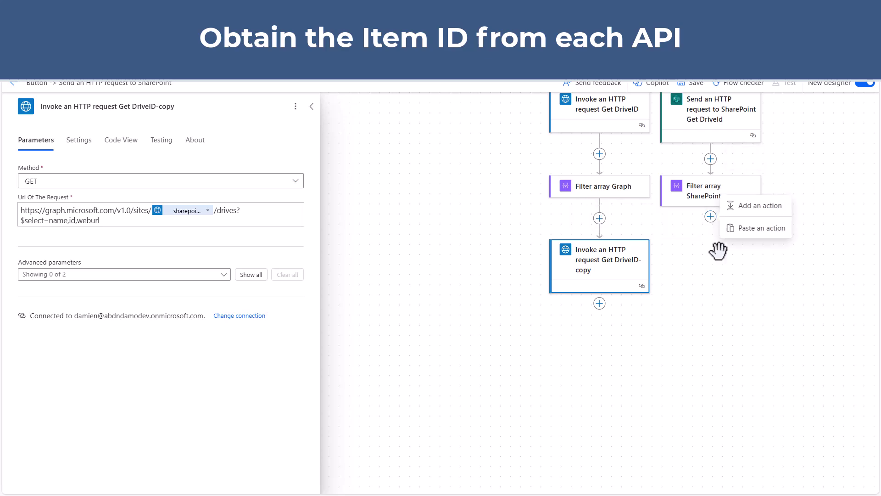
{"action": "left_click", "coordinate": [753, 228]}
Rename the copied actions to Invoke an HTTP request Get ItemID and Send an HTTP request to SharePoint Get ItemID
{"action": "left_click", "coordinate": [508, 248]}
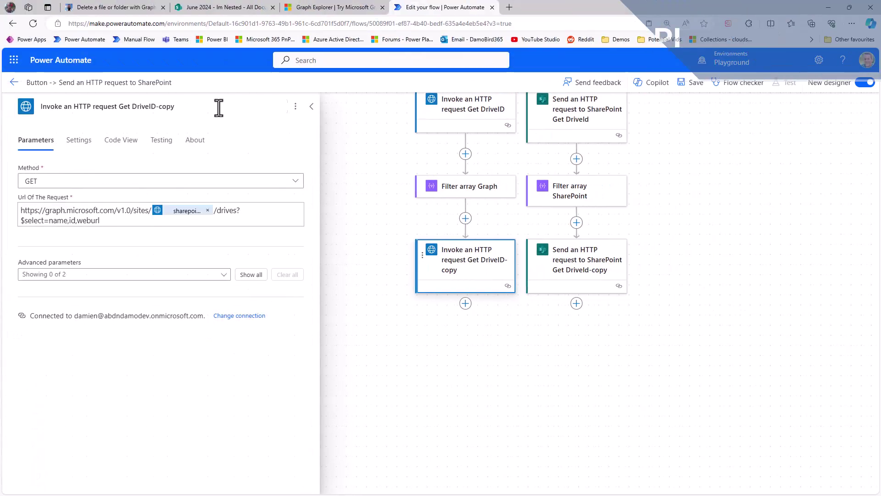
{"action": "left_click_drag", "start_coordinate": [133, 106], "coordinate": [227, 113]}
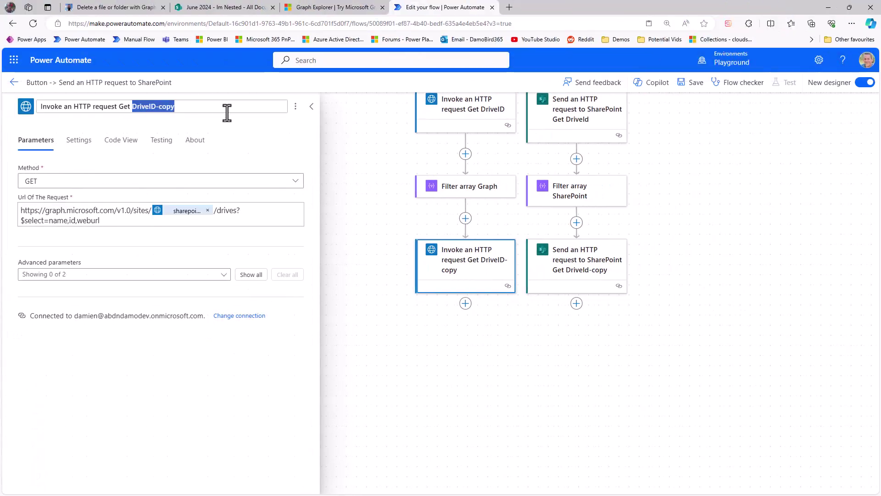
{"action": "type", "text": "ItemID"}
{"action": "left_click", "coordinate": [592, 275]}
{"action": "left_click_drag", "start_coordinate": [173, 107], "coordinate": [257, 109]}
{"action": "type", "text": "ItemID"}
Copy the Obtain the Item ID example URI from the delete file or folder article, starting at drives/ and ending with $select=id,name,weburl
{"action": "left_click", "coordinate": [138, 7]}
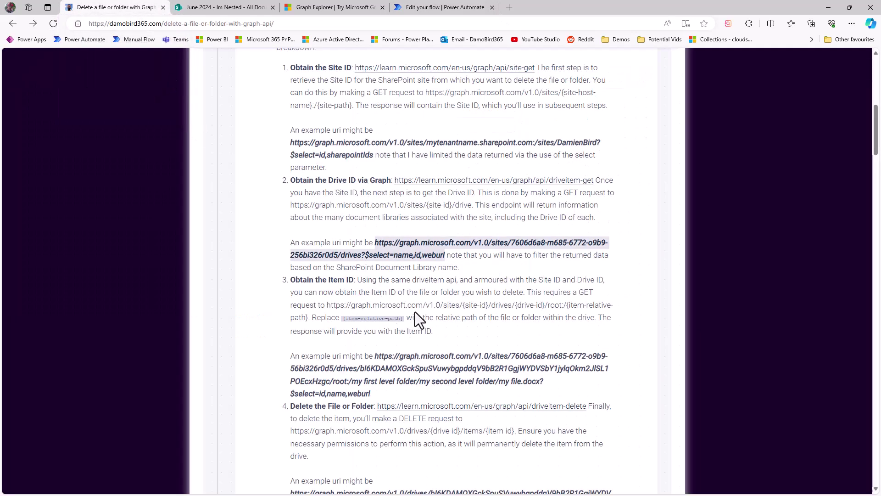
{"action": "left_click_drag", "start_coordinate": [374, 356], "coordinate": [402, 397]}
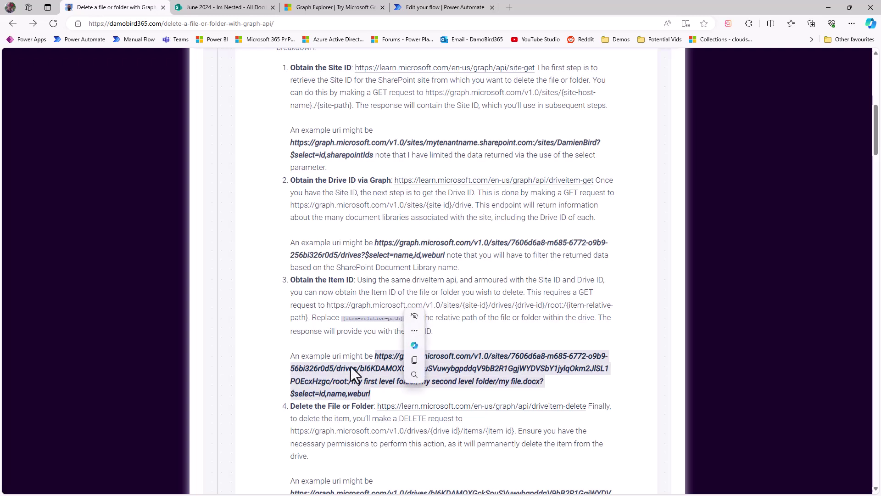
{"action": "left_click", "coordinate": [337, 369]}
{"action": "left_click_drag", "start_coordinate": [336, 369], "coordinate": [394, 389]}
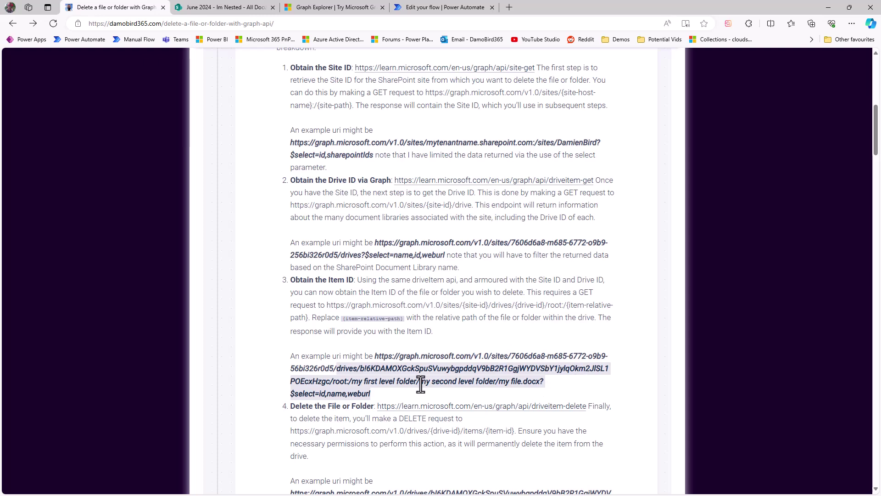
Replace drives?$select=name,id,weburl in the URL of Invoke an HTTP request Get ItemID with the copied example path
{"action": "key", "text": "ctrl+4"}
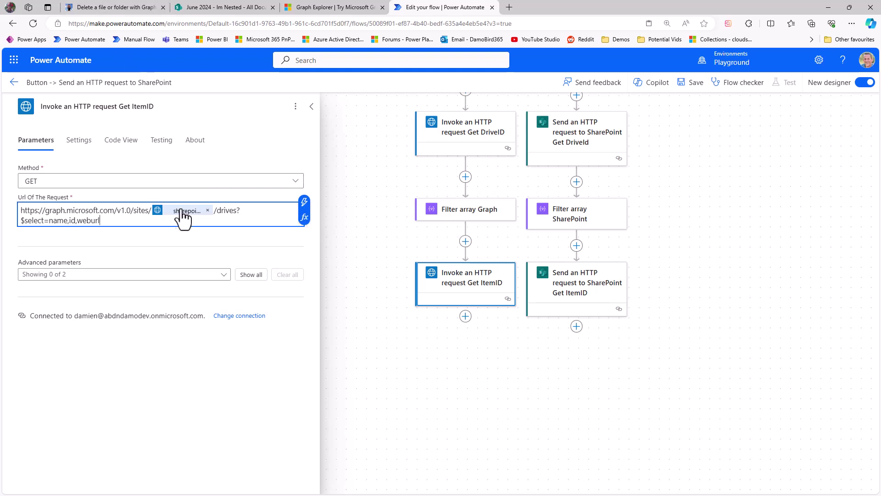
{"action": "left_click_drag", "start_coordinate": [216, 212], "coordinate": [232, 219]}
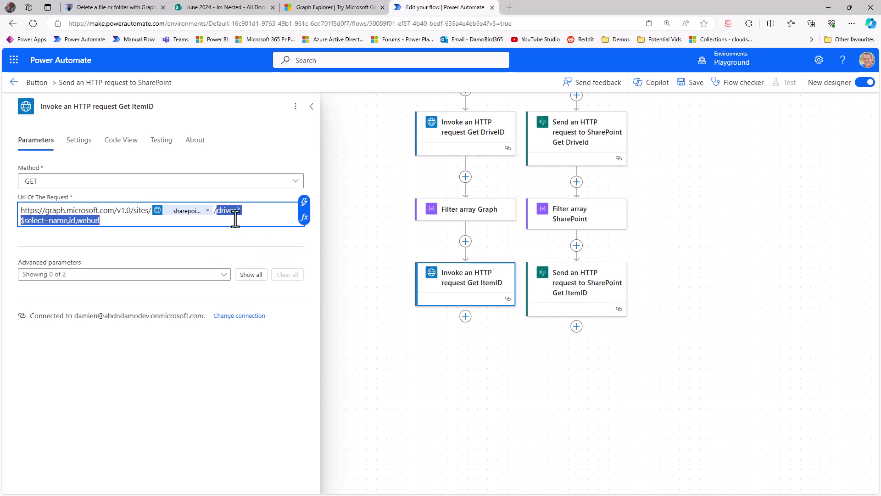
{"action": "key", "text": "ctrl+v"}
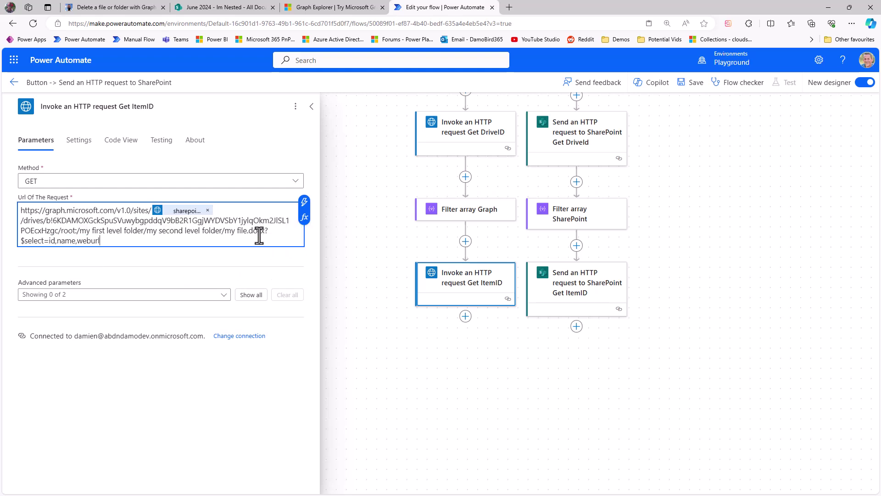
Write the expression first(body('Filter_array_Graph')) for the example drive ID in the Graph Get ItemID URL
{"action": "left_click_drag", "start_coordinate": [46, 221], "coordinate": [59, 230]}
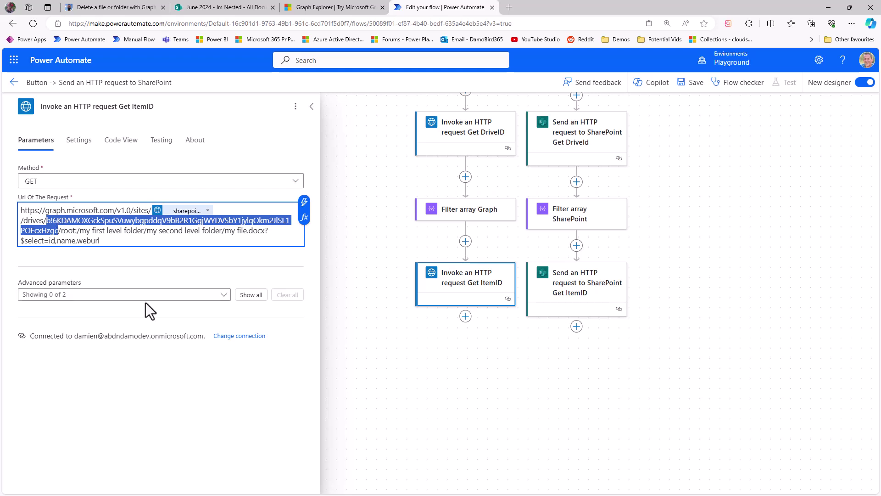
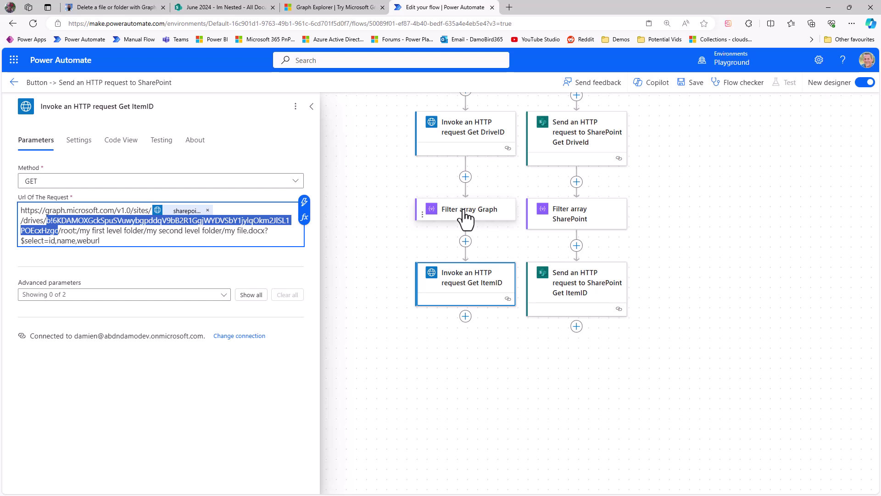
{"action": "left_click", "coordinate": [304, 219]}
{"action": "type", "text": "first"}
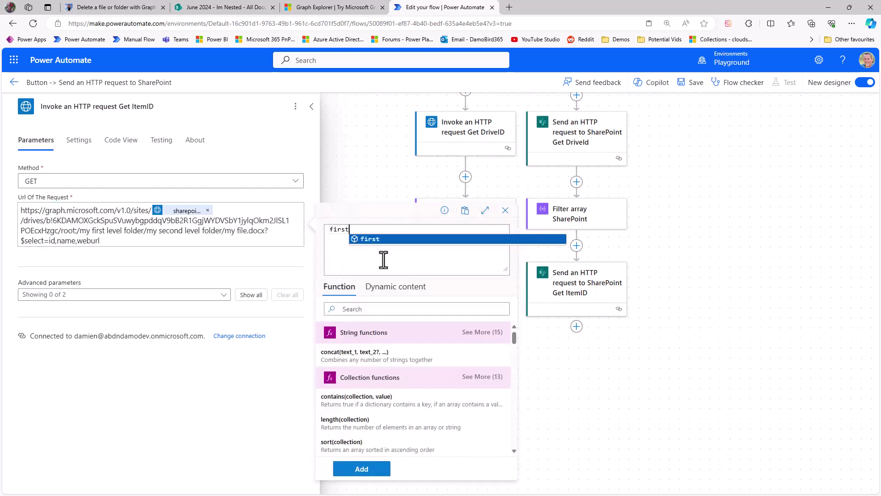
{"action": "type", "text": "("}
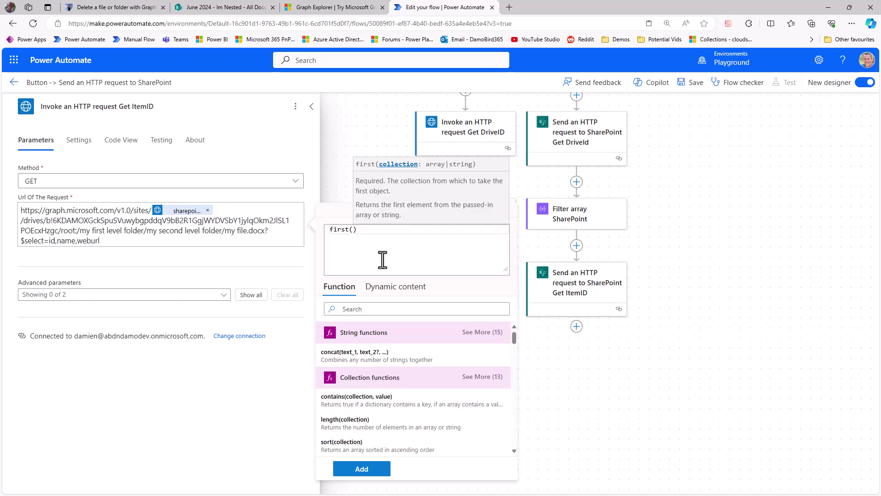
{"action": "left_click", "coordinate": [395, 298]}
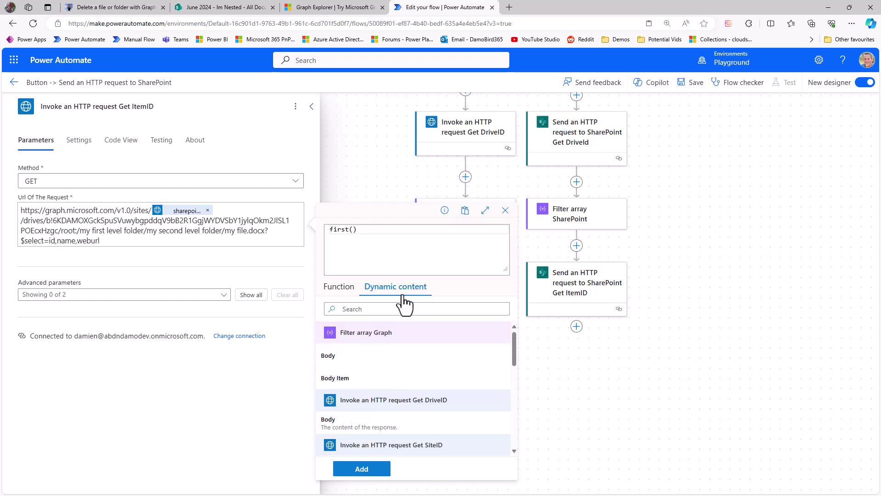
{"action": "left_click", "coordinate": [340, 361]}
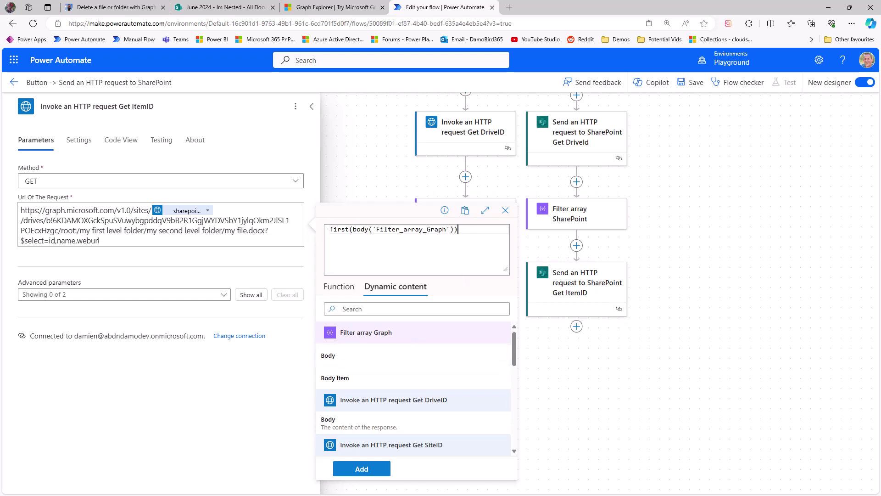
Switch to Notepad and examine the drives JSON response, its value array and the id property of the Another Document Library object
{"action": "key", "text": "alt+Tab"}
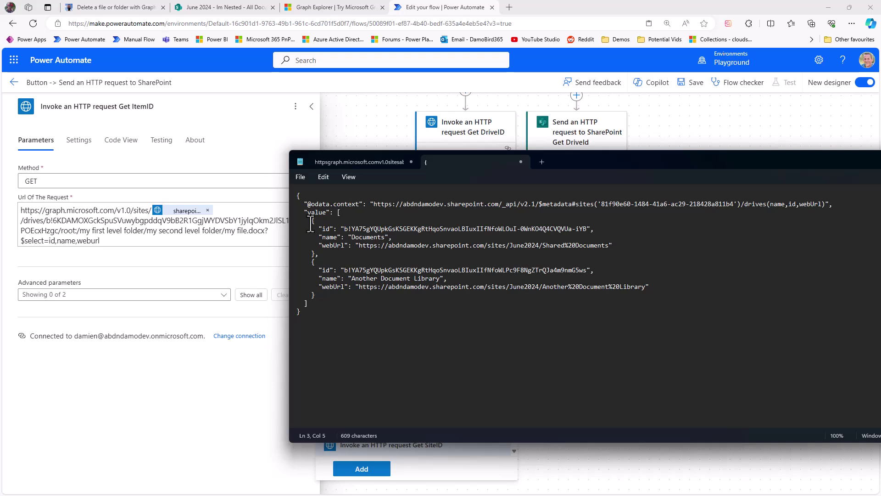
{"action": "left_click_drag", "start_coordinate": [338, 212], "coordinate": [323, 303]}
{"action": "left_click", "coordinate": [340, 289]}
{"action": "left_click_drag", "start_coordinate": [317, 296], "coordinate": [285, 265]}
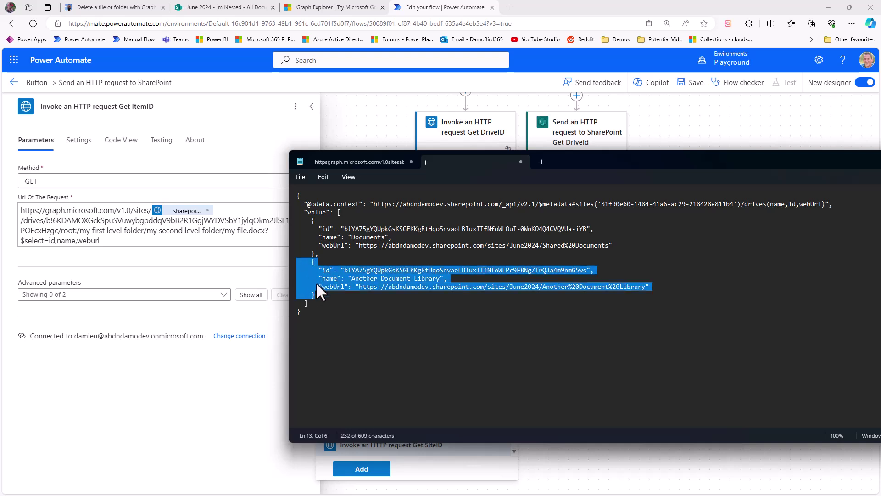
{"action": "double_click", "coordinate": [325, 269]}
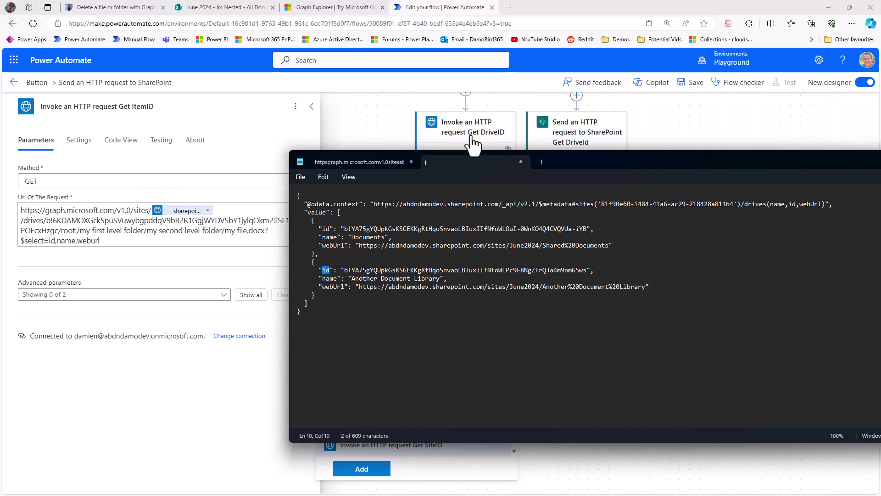
Back in Power Automate, append ?['id'] to the first(body('Filter_array_Graph')) expression and insert it in place of the example drive ID
{"action": "left_click", "coordinate": [458, 8]}
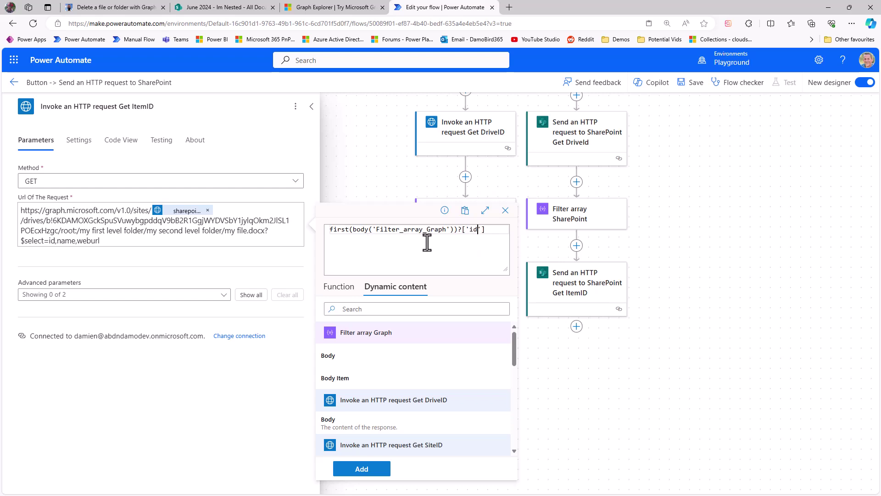
{"action": "left_click", "coordinate": [362, 469]}
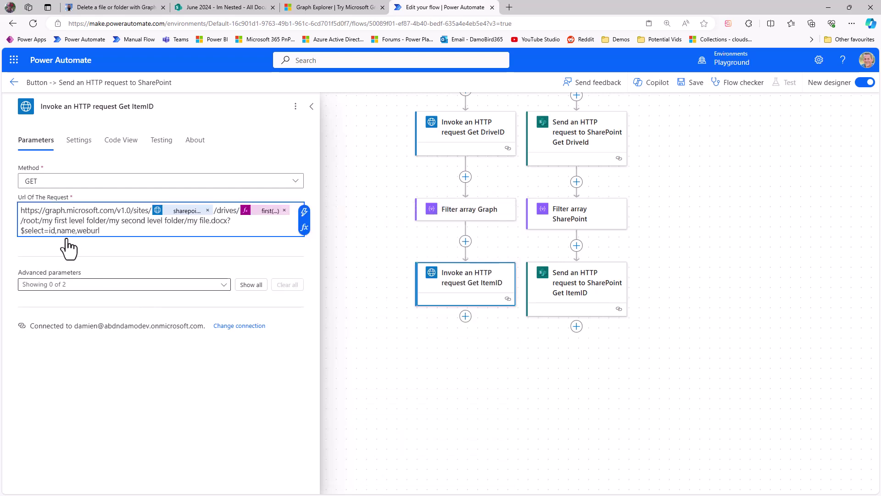
Replace the example folder and file path after root:/ in the Graph Get ItemID URL with Body FileOrFolderPath from Parse JSON
{"action": "left_click_drag", "start_coordinate": [43, 220], "coordinate": [227, 221]}
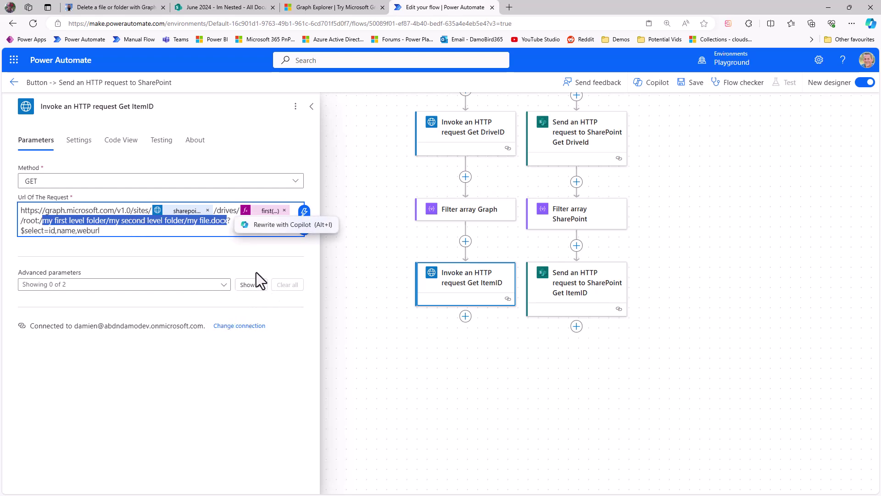
{"action": "left_click", "coordinate": [304, 213]}
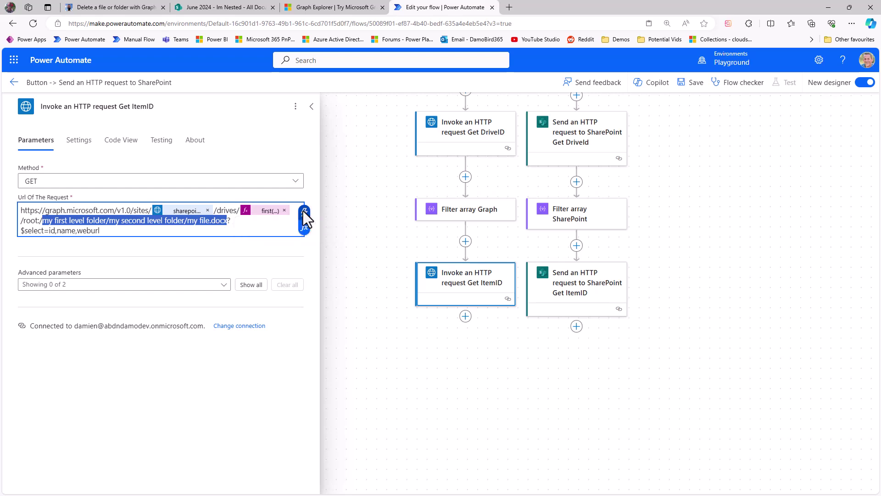
{"action": "scroll", "coordinate": [407, 367], "scroll_direction": "down", "scroll_amount": 2}
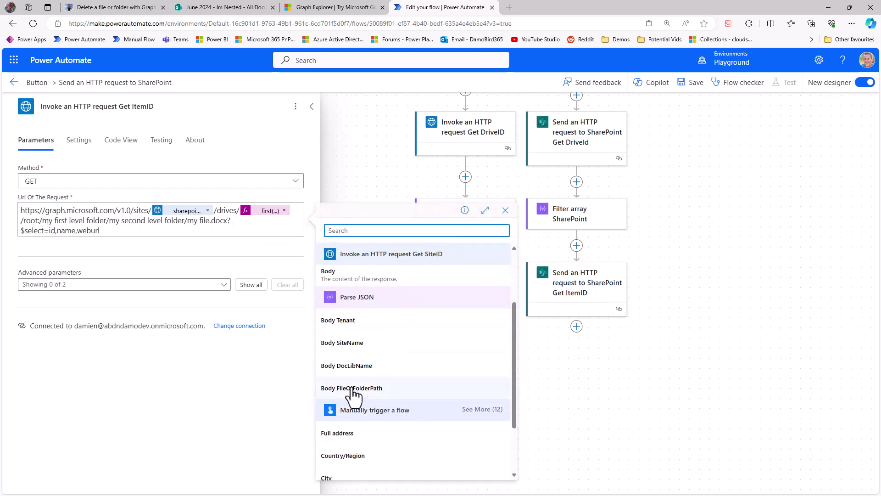
{"action": "left_click", "coordinate": [344, 388]}
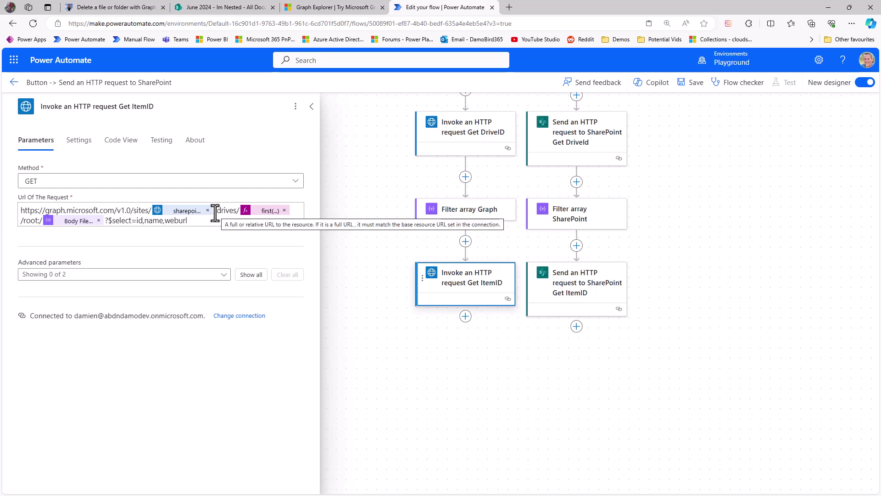
Copy the Graph URL ending from drives/ through $select=id,name,weburl into the Uri of Send an HTTP request to SharePoint Get ItemID
{"action": "left_click_drag", "start_coordinate": [215, 212], "coordinate": [255, 222]}
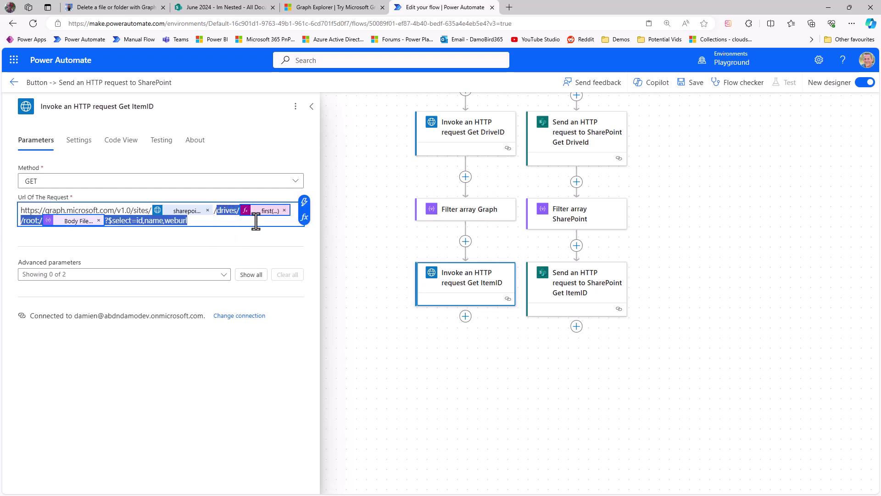
{"action": "left_click", "coordinate": [585, 291]}
{"action": "left_click_drag", "start_coordinate": [139, 240], "coordinate": [288, 246]}
{"action": "type", "text": "drives/first(...)/root:/Body File...$select=id,name,weburl"}
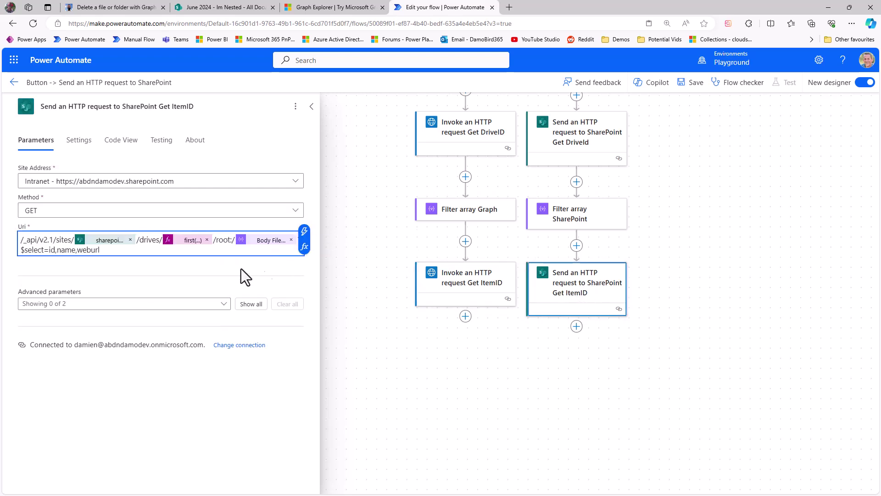
Replace body('Filter_array_Graph') with body('Filter_array_SharePoint') in the drive ID expression of the SharePoint Get ItemID Uri and save the flow
{"action": "left_click", "coordinate": [182, 241]}
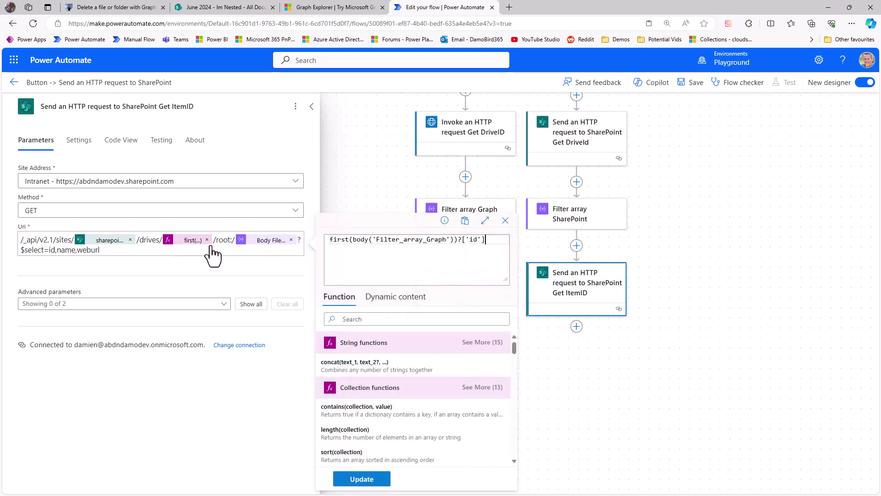
{"action": "left_click_drag", "start_coordinate": [353, 240], "coordinate": [453, 245]}
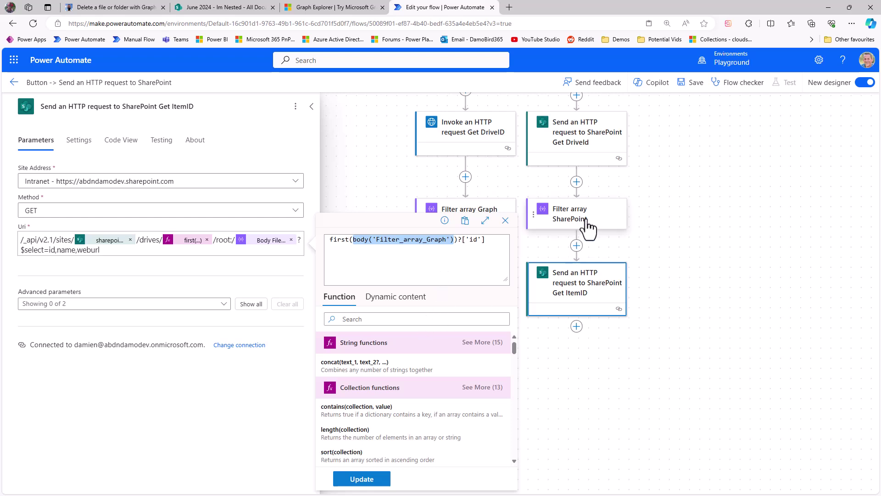
{"action": "left_click", "coordinate": [397, 303]}
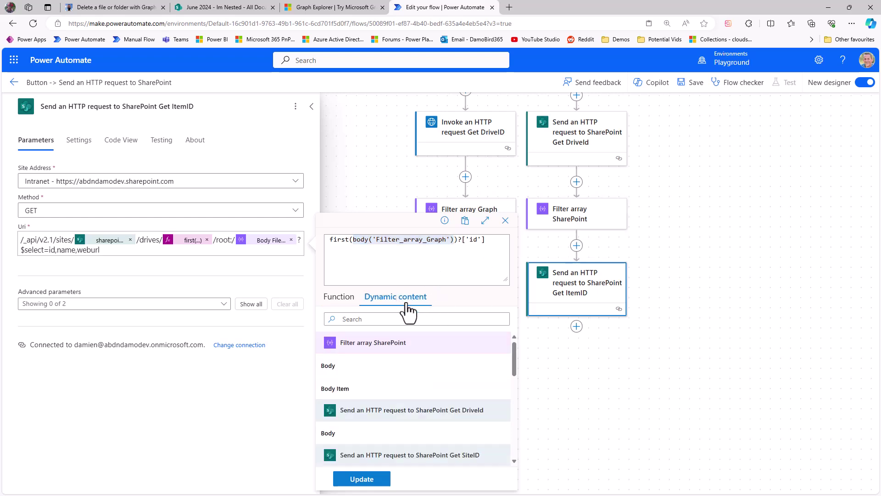
{"action": "left_click", "coordinate": [347, 369]}
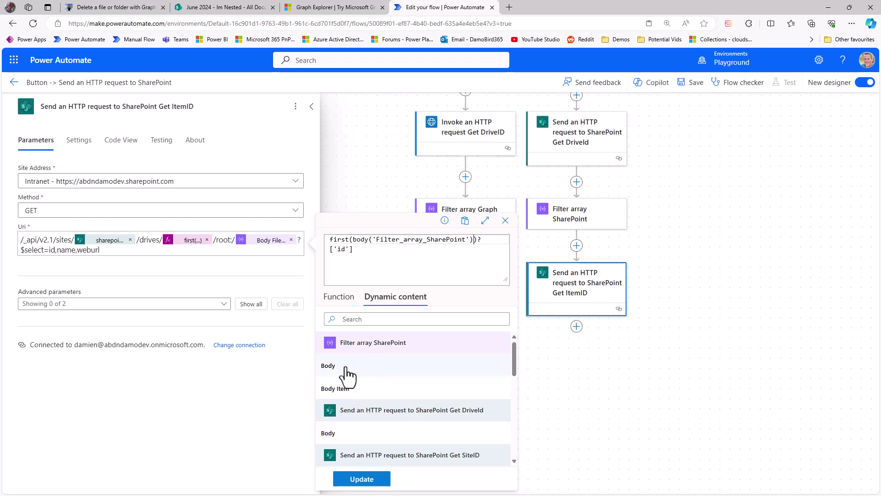
{"action": "left_click", "coordinate": [370, 486]}
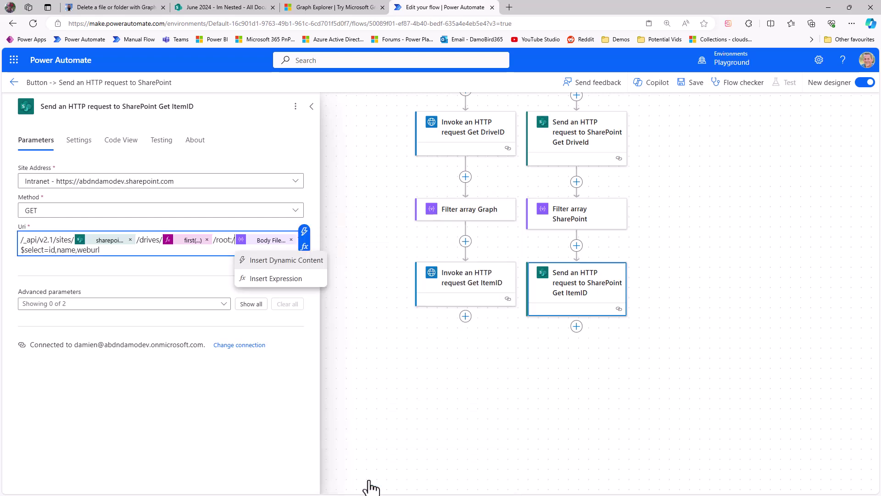
{"action": "left_click", "coordinate": [260, 241]}
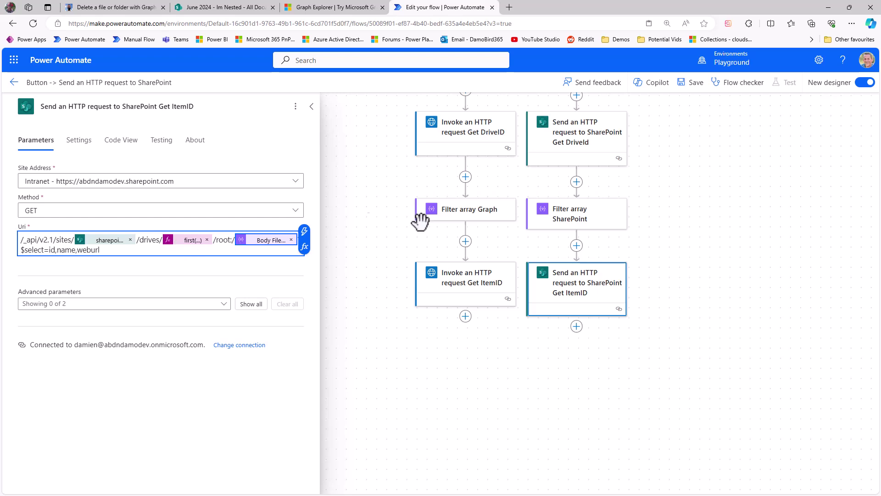
{"action": "left_click", "coordinate": [692, 84]}
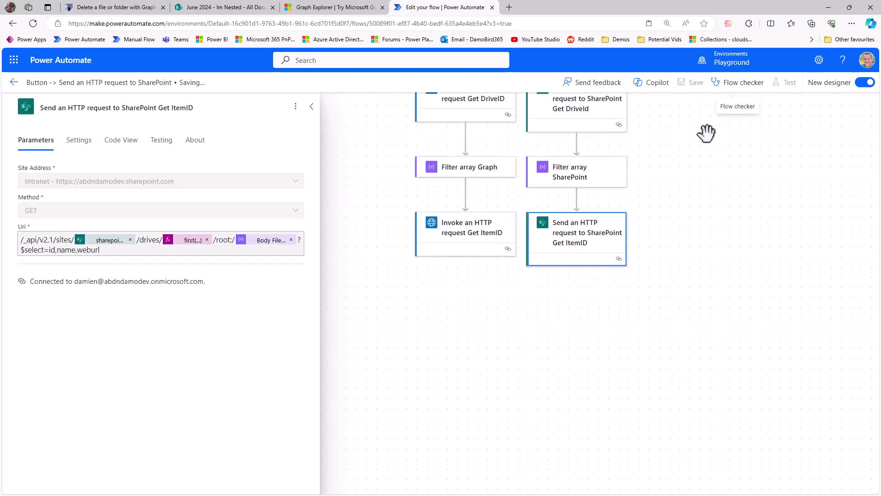
Examine the run output of Invoke an HTTP request Get ItemID, focusing on the id in the response body
{"action": "left_click", "coordinate": [464, 434]}
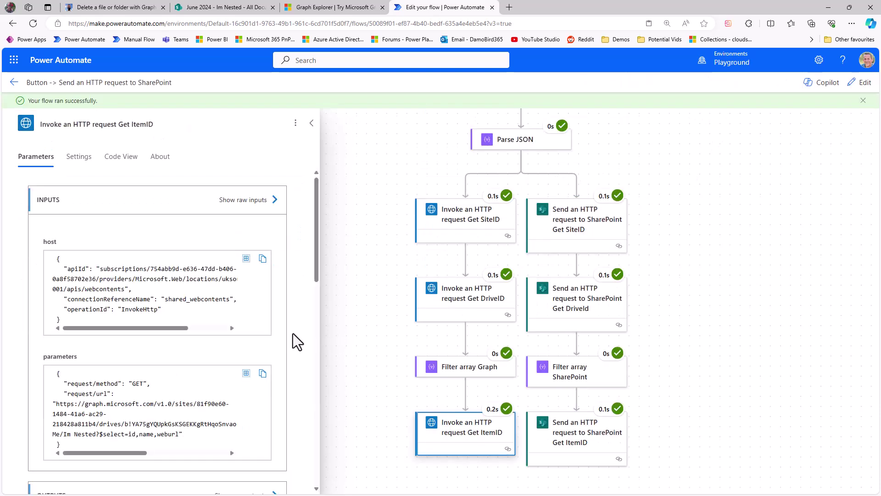
{"action": "scroll", "coordinate": [294, 335], "scroll_direction": "down", "scroll_amount": 7}
{"action": "scroll", "coordinate": [299, 362], "scroll_direction": "down", "scroll_amount": 1}
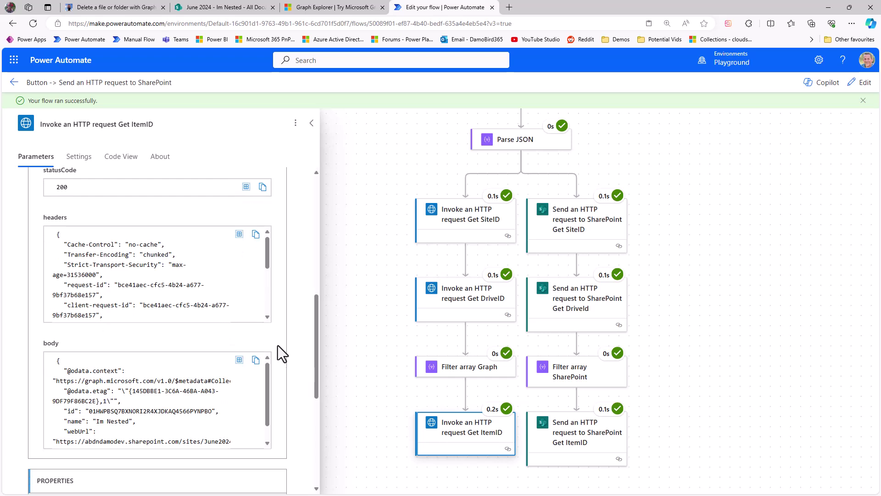
{"action": "left_click_drag", "start_coordinate": [269, 383], "coordinate": [267, 409]}
{"action": "left_click_drag", "start_coordinate": [90, 394], "coordinate": [214, 396]}
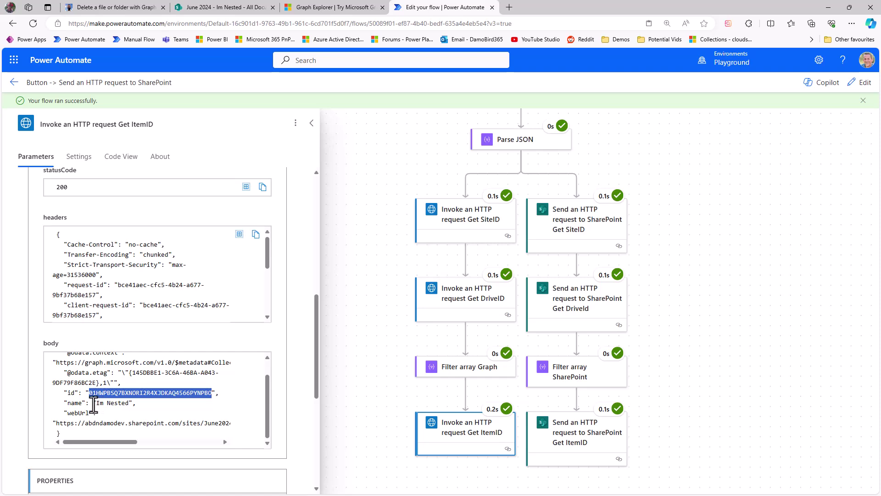
Examine the run output of Send an HTTP request to SharePoint Get ItemID, focusing on the id in the response body
{"action": "left_click", "coordinate": [589, 442]}
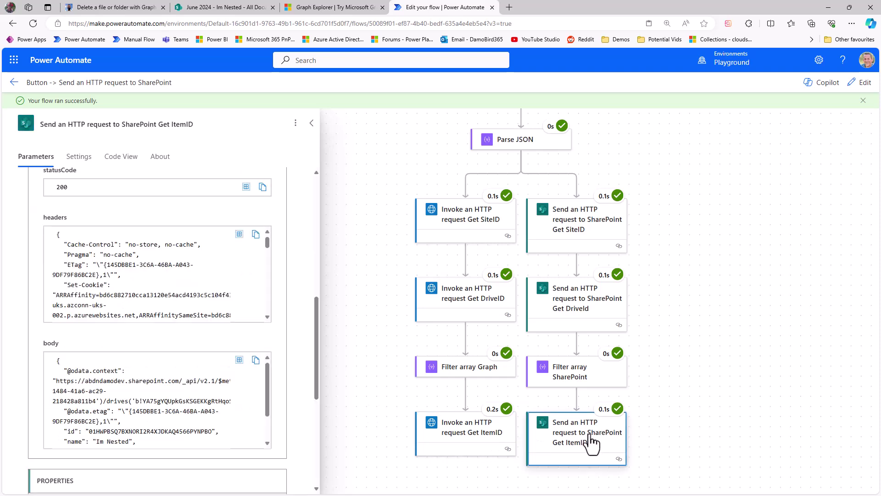
{"action": "scroll", "coordinate": [291, 360], "scroll_direction": "down", "scroll_amount": 4}
{"action": "scroll", "coordinate": [298, 373], "scroll_direction": "up", "scroll_amount": 4}
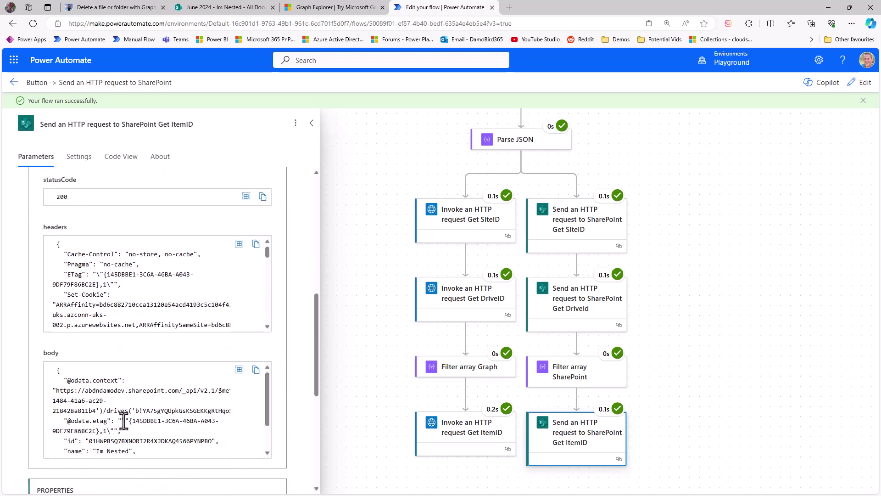
{"action": "scroll", "coordinate": [155, 417], "scroll_direction": "down", "scroll_amount": 1}
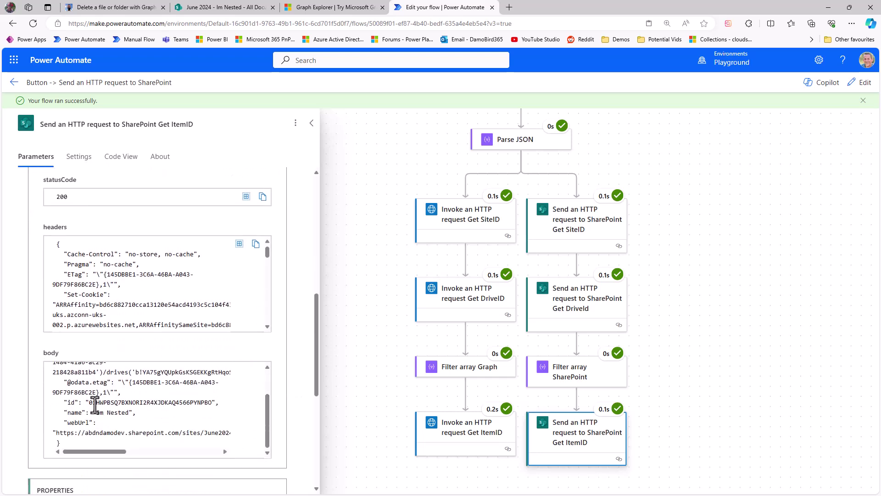
{"action": "left_click_drag", "start_coordinate": [88, 404], "coordinate": [288, 411]}
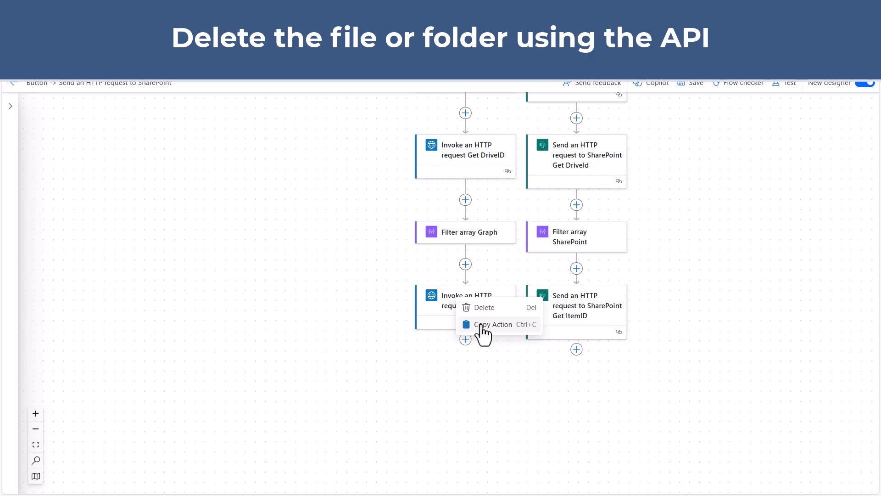
Duplicate Invoke an HTTP request Get ItemID directly below itself and rename the copy Invoke an HTTP request Delete FileOrFolder
{"action": "left_click", "coordinate": [482, 324]}
{"action": "left_click", "coordinate": [466, 339]}
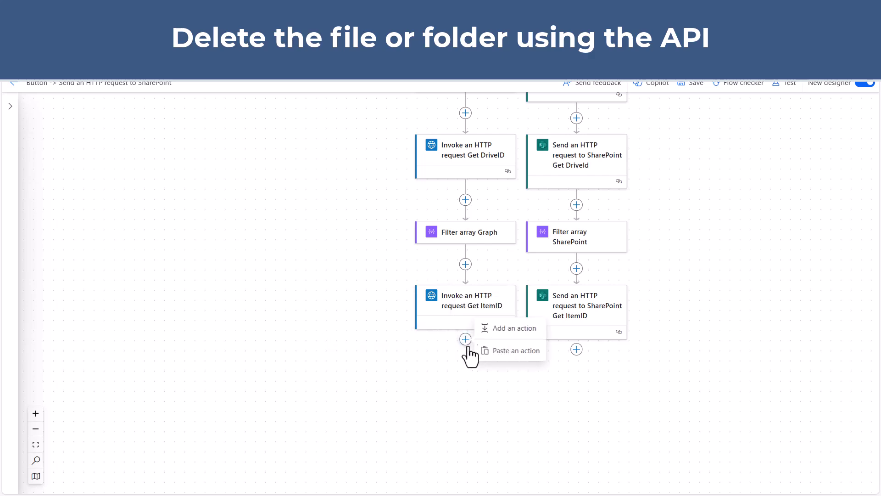
{"action": "left_click", "coordinate": [510, 348]}
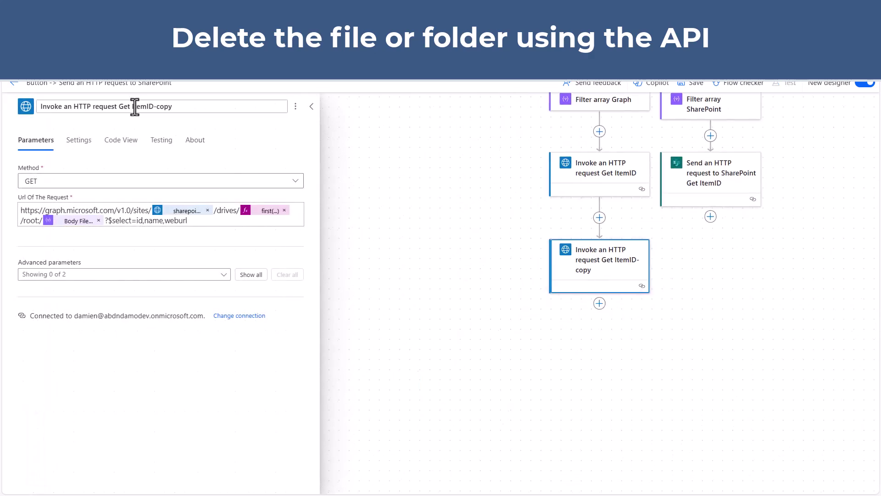
{"action": "left_click_drag", "start_coordinate": [120, 107], "coordinate": [227, 105]}
{"action": "type", "text": "Dele"}
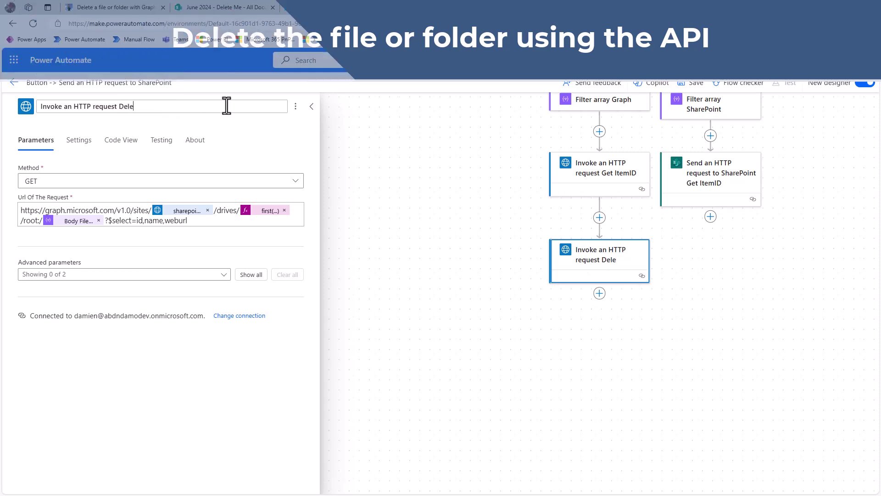
{"action": "type", "text": "te FileOrFolder"}
Duplicate the SharePoint Get ItemID action directly below itself as Send an HTTP request to SharePoint Delete FileOrFolder
{"action": "right_click", "coordinate": [709, 174]}
{"action": "left_click", "coordinate": [733, 197]}
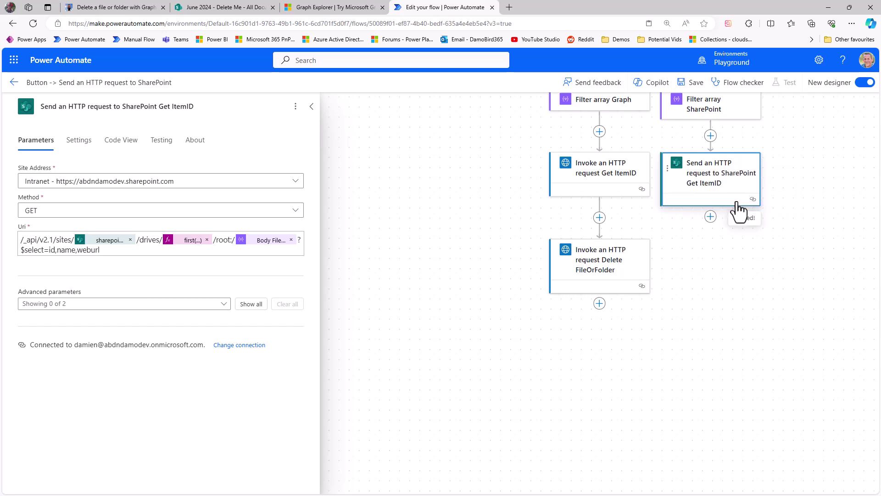
{"action": "left_click", "coordinate": [711, 216]}
{"action": "left_click", "coordinate": [738, 229]}
Select Invoke an HTTP request Delete FileOrFolder, then examine the example delete URI and its item ID in the damobird365 article
{"action": "left_click", "coordinate": [598, 250]}
{"action": "left_click", "coordinate": [114, 7]}
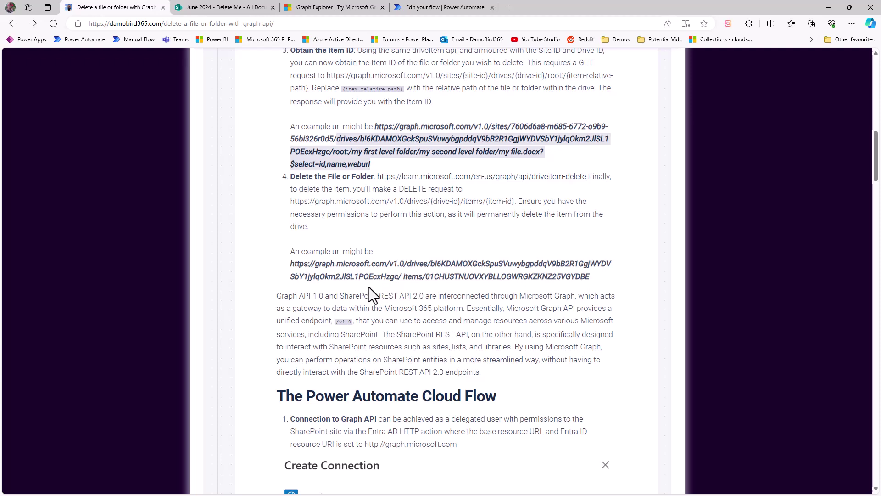
{"action": "left_click_drag", "start_coordinate": [423, 277], "coordinate": [587, 276]}
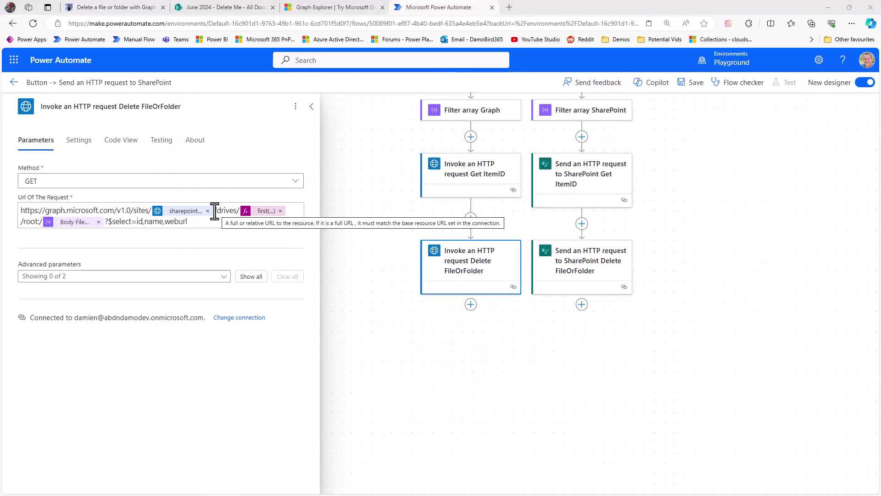
Back in Power Automate, remove the sites segment and site ID token from the URL of Invoke an HTTP request Delete FileOrFolder
{"action": "left_click", "coordinate": [214, 211]}
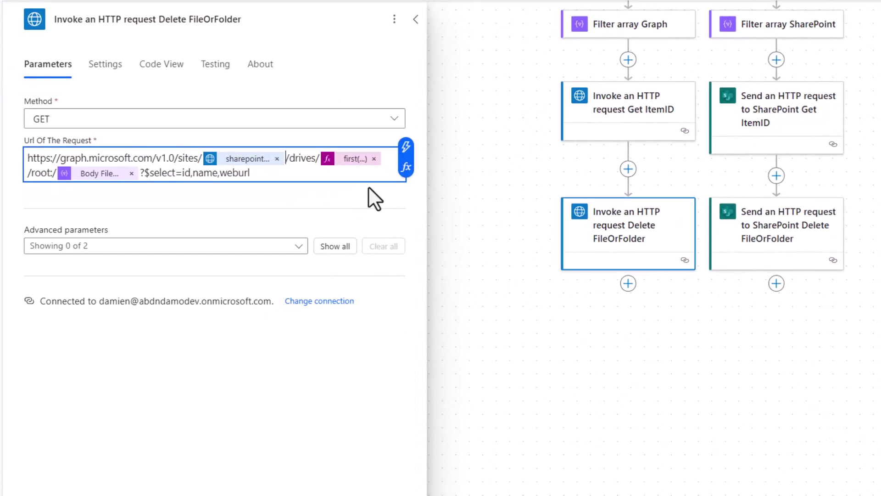
{"action": "key", "text": "BackSpace"}
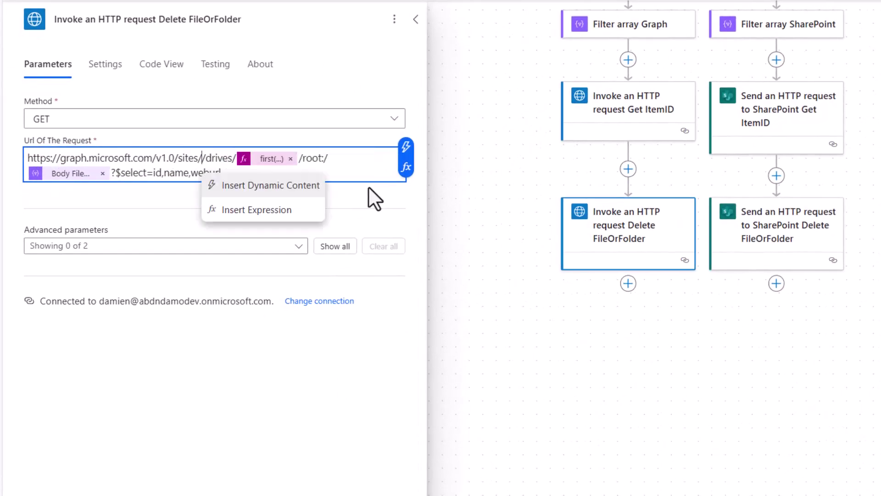
{"action": "key", "text": "BackSpace"}
{"action": "key", "text": "BackSpace"}
{"action": "key", "text": "BackSpace"}
{"action": "key", "text": "BackSpace"}
{"action": "key", "text": "BackSpace"}
{"action": "key", "text": "BackSpace"}
{"action": "key", "text": "BackSpace"}
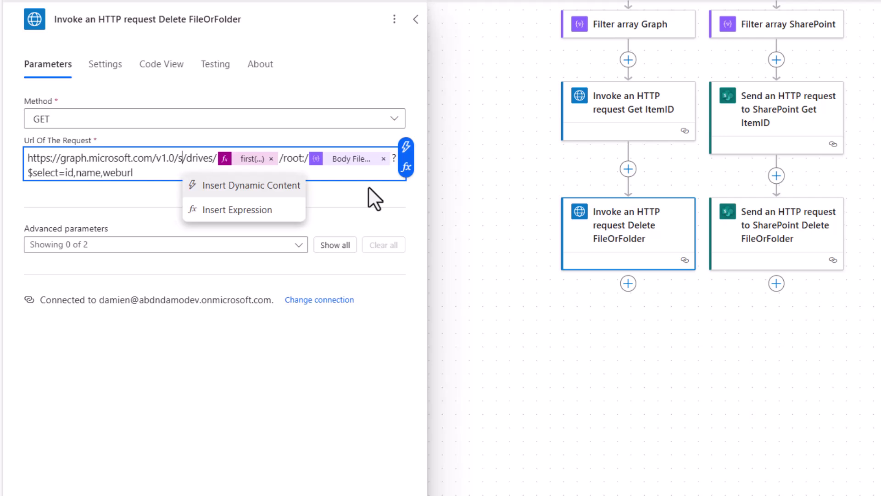
Replace root:/, the FileOrFolderPath token and the $select query after the drive ID in the Graph delete URL with items/
{"action": "key", "text": "Right"}
{"action": "key", "text": "Right"}
{"action": "key", "text": "Right"}
{"action": "key", "text": "Right"}
{"action": "key", "text": "Right"}
{"action": "key", "text": "Right"}
{"action": "key", "text": "Right"}
{"action": "key", "text": "Right"}
{"action": "key", "text": "Right"}
{"action": "key", "text": "Right"}
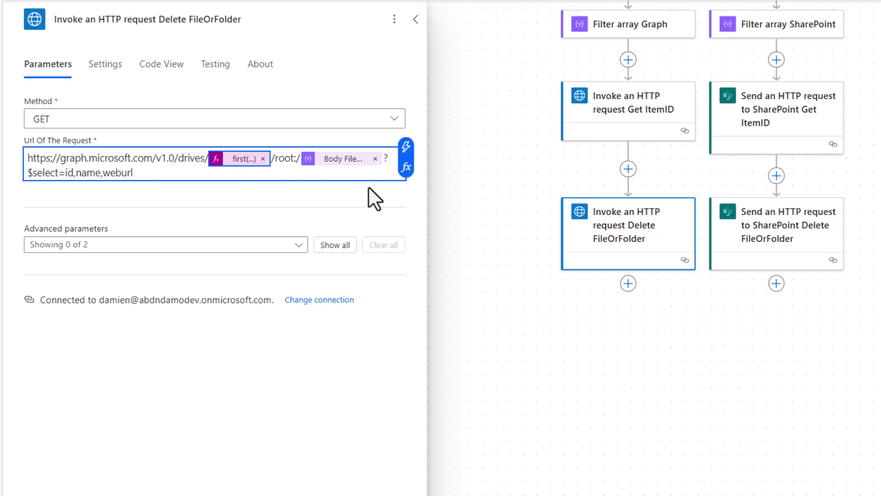
{"action": "key", "text": "Right"}
{"action": "key", "text": "shift+Right"}
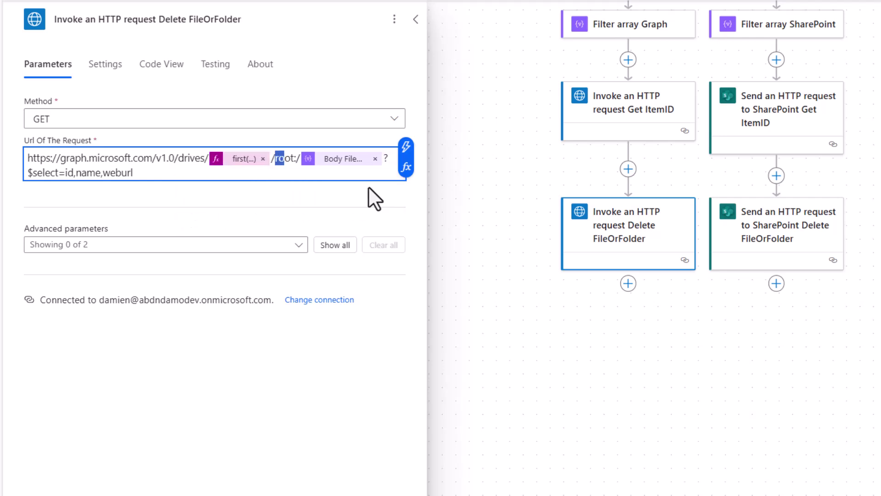
{"action": "key", "text": "ctrl+shift+Right"}
{"action": "key", "text": "ctrl+shift+Right"}
{"action": "key", "text": "ctrl+shift+Right"}
{"action": "key", "text": "ctrl+shift+Right"}
{"action": "key", "text": "ctrl+shift+Right"}
{"action": "key", "text": "BackSpace"}
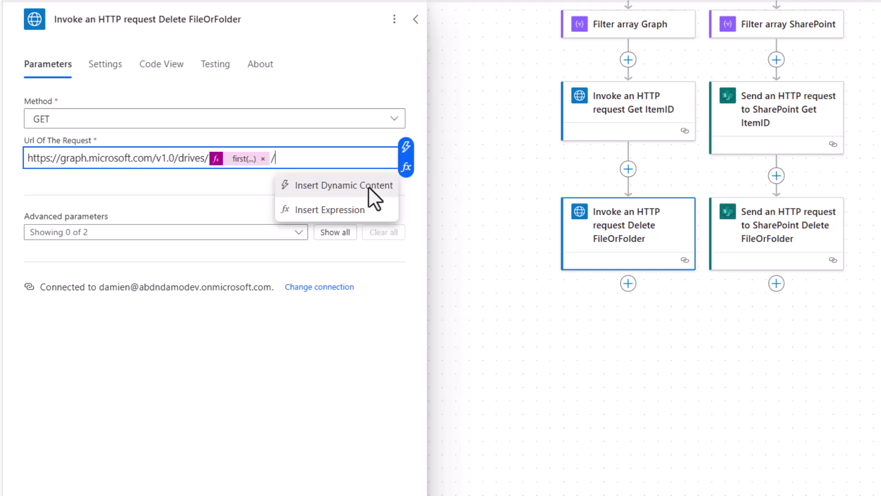
{"action": "type", "text": "items"}
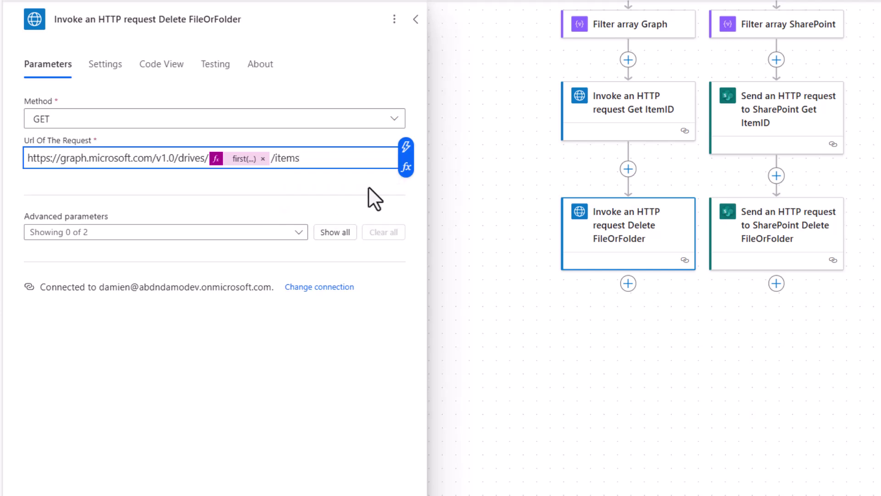
{"action": "type", "text": "/"}
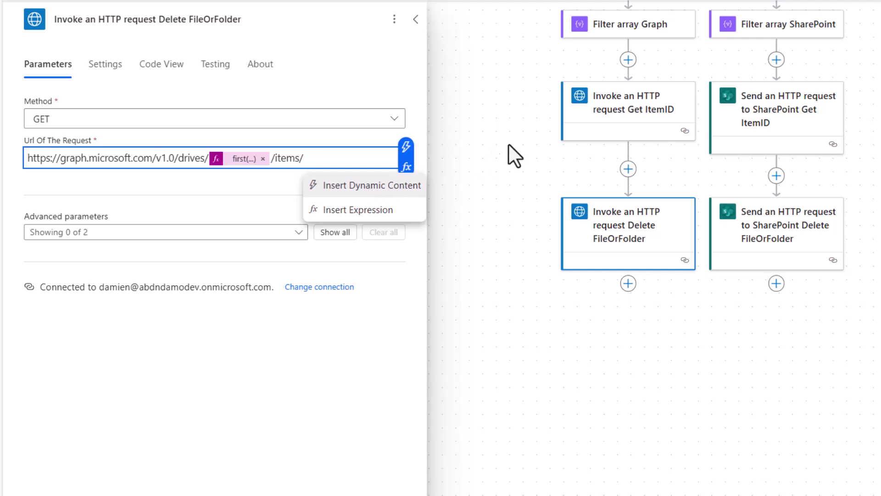
Start an expression after items/ in the Graph delete URL with the Body of Invoke an HTTP request Get ItemID
{"action": "left_click", "coordinate": [407, 166]}
{"action": "left_click", "coordinate": [525, 262]}
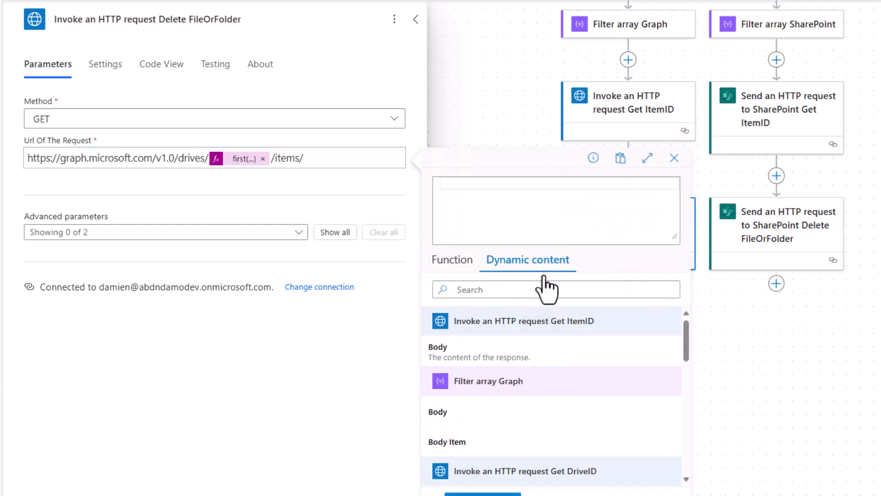
{"action": "left_click", "coordinate": [503, 358]}
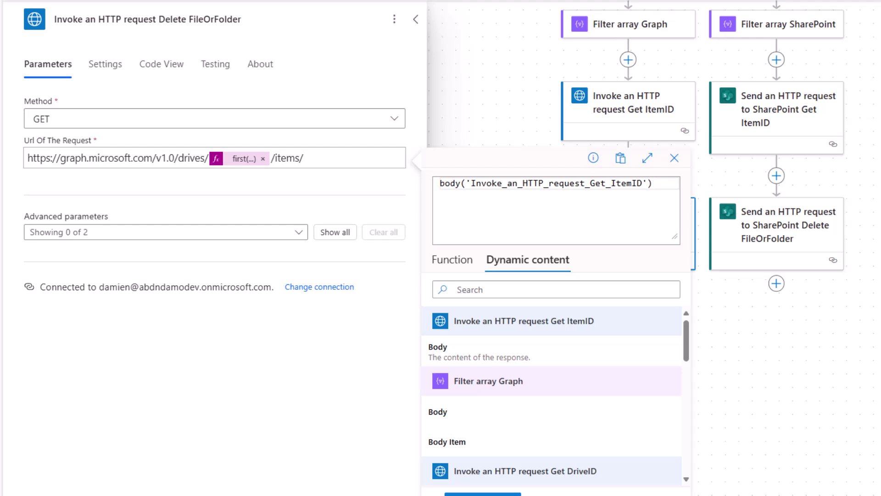
Switch to Notepad and examine the item JSON response and its id property
{"action": "key", "text": "alt+Tab"}
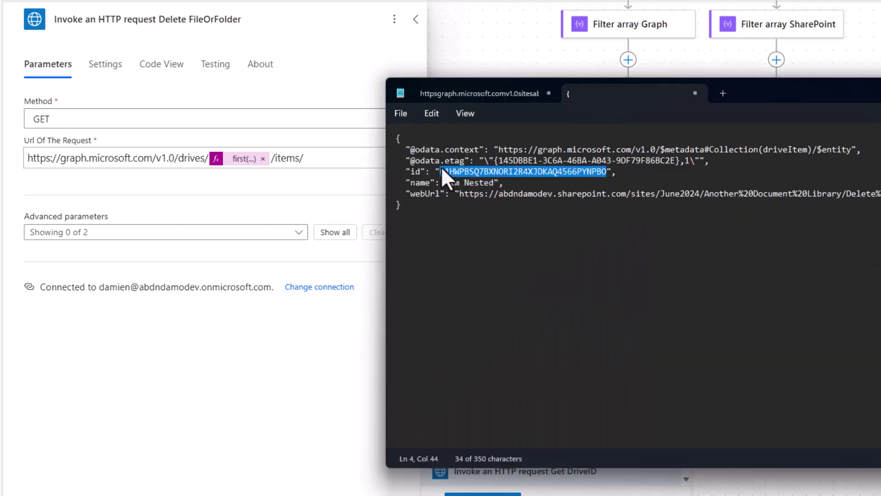
{"action": "left_click_drag", "start_coordinate": [417, 204], "coordinate": [384, 140]}
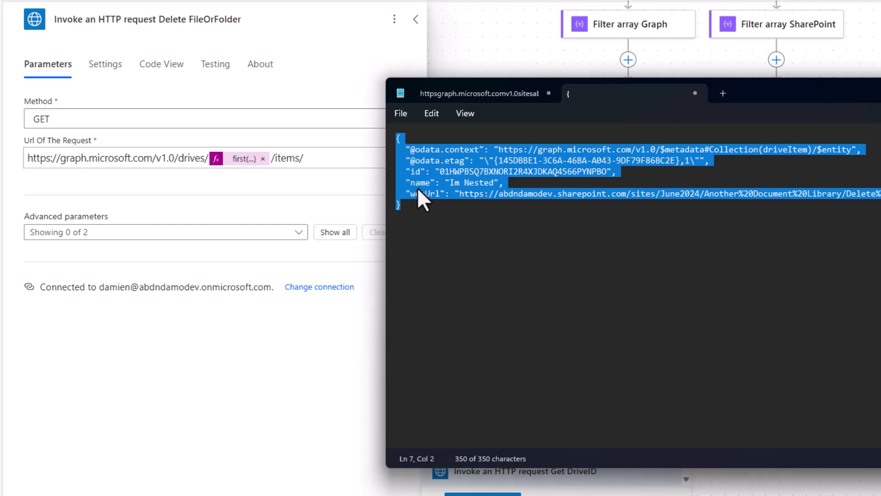
{"action": "left_click", "coordinate": [441, 170]}
{"action": "left_click_drag", "start_coordinate": [441, 170], "coordinate": [598, 171]}
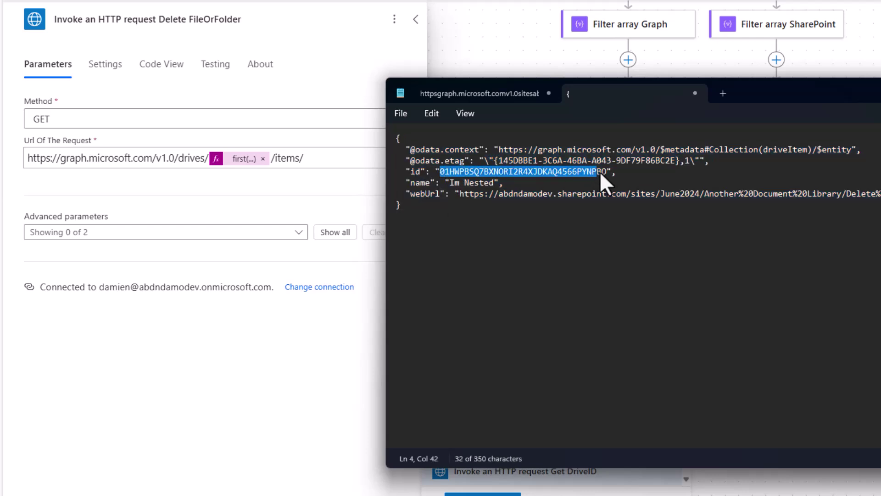
{"action": "double_click", "coordinate": [417, 172]}
Back in Power Automate, insert body('Invoke_an_HTTP_request_Get_ItemID')?['id'] after items/ in the Graph delete URL and set the method to DELETE
{"action": "key", "text": "alt+Tab"}
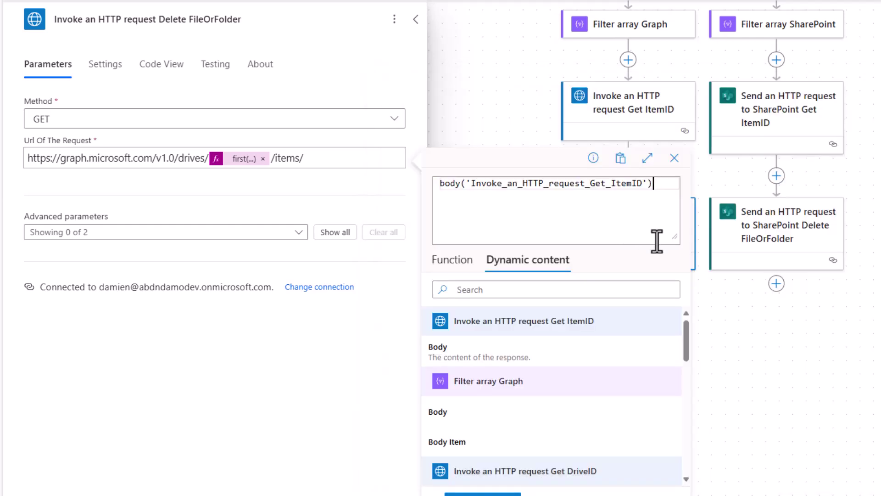
{"action": "type", "text": "'"}
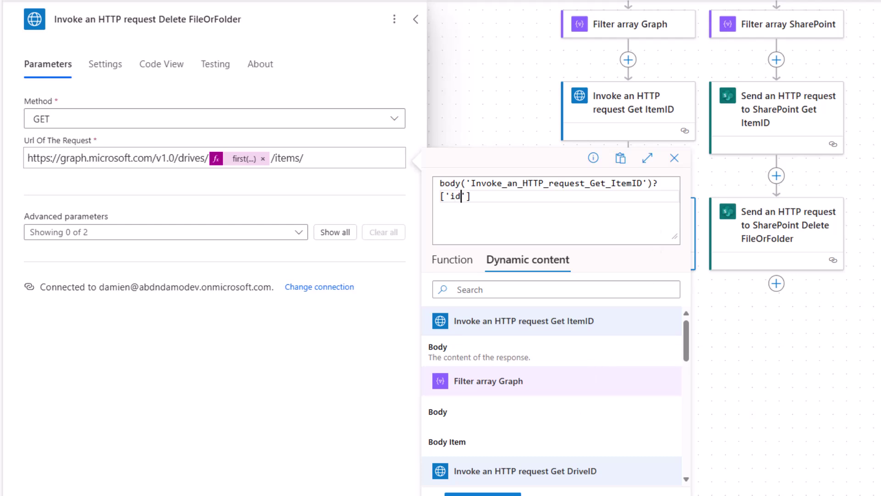
{"action": "left_click", "coordinate": [482, 493]}
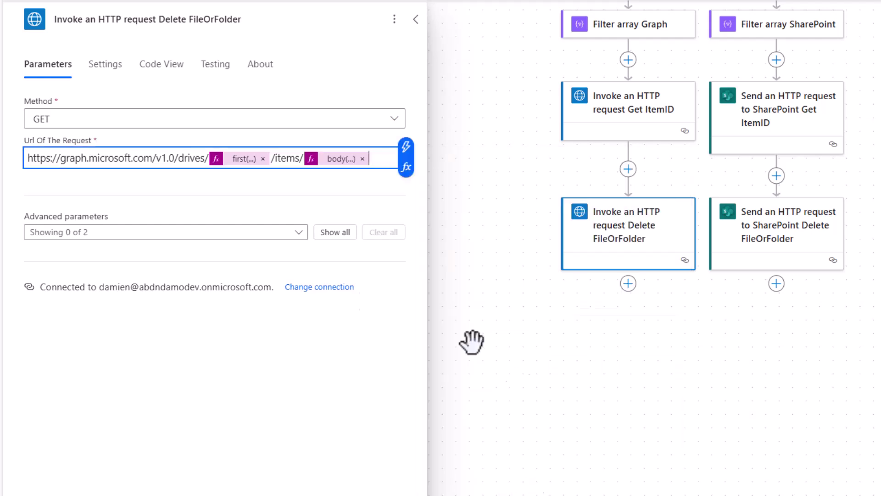
{"action": "left_click", "coordinate": [395, 120]}
{"action": "left_click", "coordinate": [78, 143]}
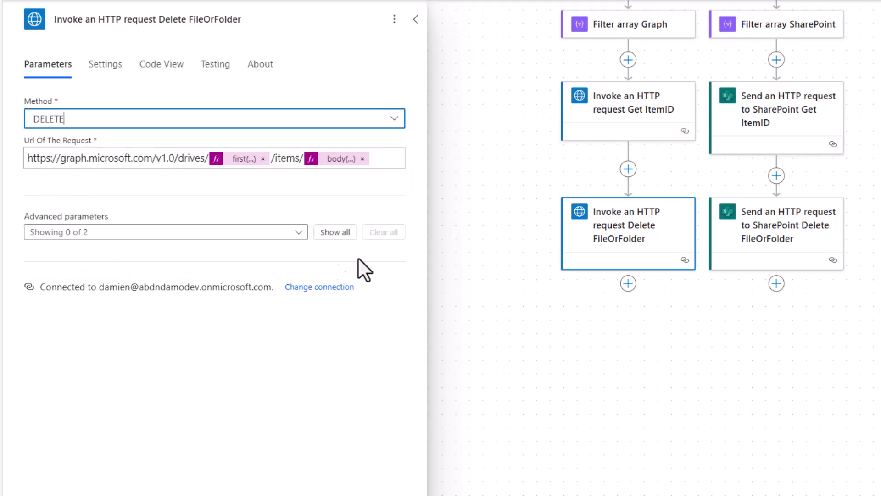
Remove the sites segment and site ID token from the Uri of Send an HTTP request to SharePoint Delete FileOrFolder
{"action": "left_click", "coordinate": [781, 227]}
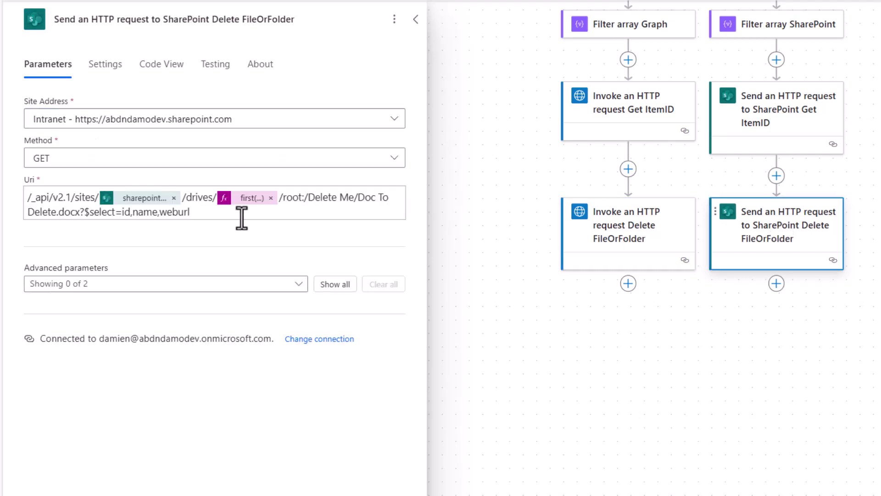
{"action": "left_click", "coordinate": [193, 198]}
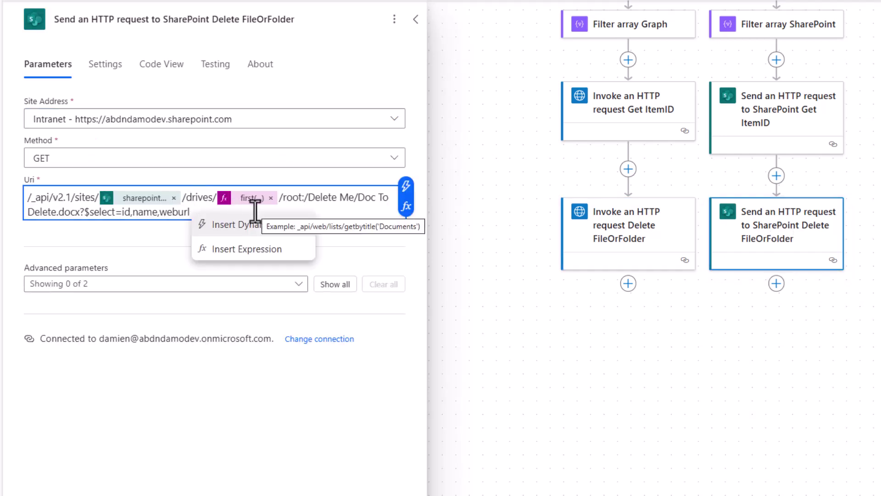
{"action": "key", "text": "BackSpace"}
{"action": "key", "text": "BackSpace"}
{"action": "key", "text": "BackSpace"}
{"action": "key", "text": "BackSpace"}
{"action": "key", "text": "BackSpace"}
{"action": "key", "text": "BackSpace"}
{"action": "key", "text": "BackSpace"}
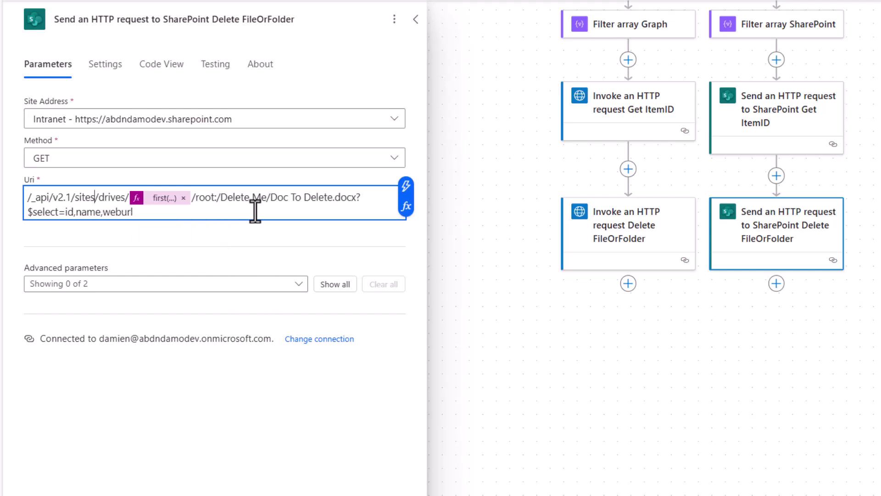
{"action": "key", "text": "BackSpace"}
Replace the root:/ file path and $select query after the drive ID in the SharePoint delete Uri with items/
{"action": "key", "text": "Right"}
{"action": "key", "text": "Right"}
{"action": "key", "text": "Right"}
{"action": "key", "text": "Right"}
{"action": "key", "text": "Right"}
{"action": "key", "text": "Right"}
{"action": "key", "text": "Right"}
{"action": "key", "text": "Right"}
{"action": "key", "text": "Right"}
{"action": "key", "text": "shift+Right"}
{"action": "key", "text": "shift+Right"}
{"action": "key", "text": "shift+Right"}
{"action": "key", "text": "shift+Right"}
{"action": "key", "text": "shift+Right"}
{"action": "key", "text": "shift+Right"}
{"action": "key", "text": "shift+Right"}
{"action": "key", "text": "shift+Right"}
{"action": "key", "text": "shift+Right"}
{"action": "key", "text": "shift+Right"}
{"action": "key", "text": "shift+Right"}
{"action": "key", "text": "shift+Right"}
{"action": "key", "text": "shift+Right"}
{"action": "key", "text": "shift+Right"}
{"action": "key", "text": "shift+Right"}
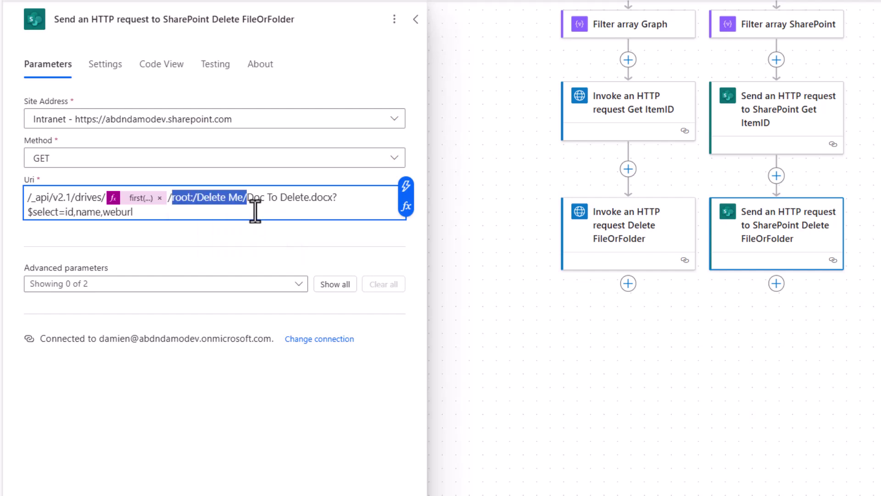
{"action": "key", "text": "shift+End"}
{"action": "key", "text": "shift+End"}
{"action": "key", "text": "BackSpace"}
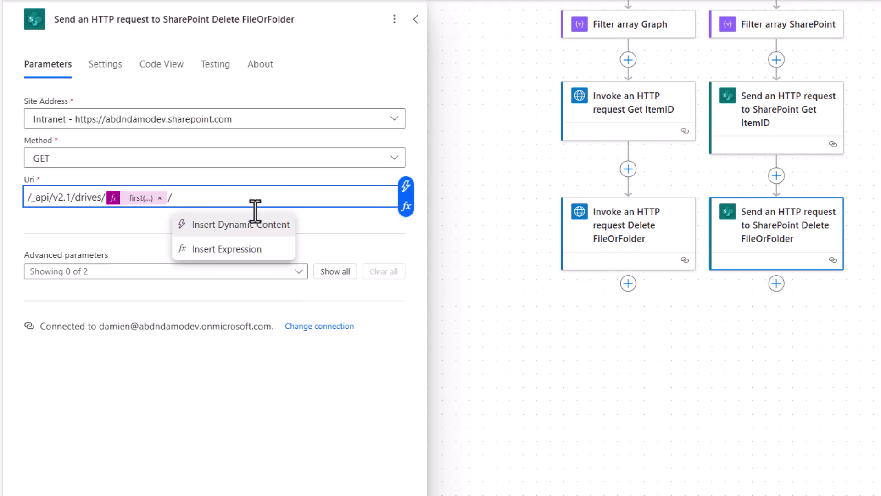
{"action": "type", "text": "items/"}
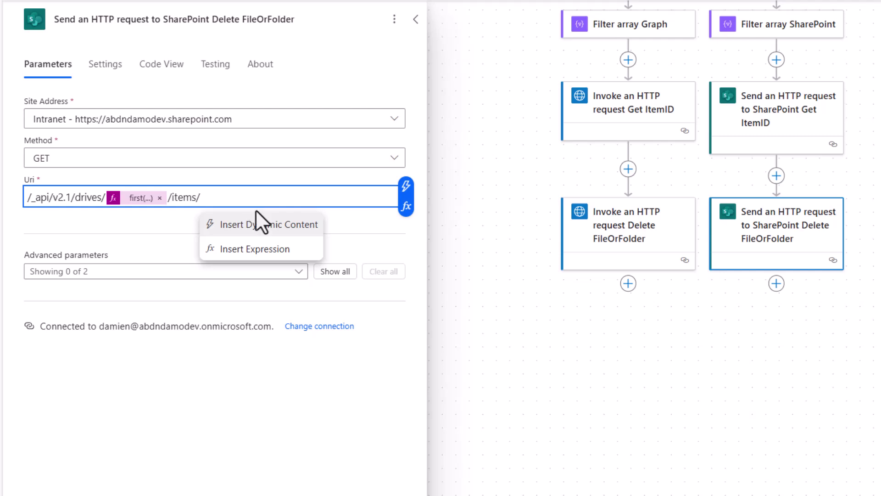
Insert the expression body('Send_an_HTTP_request_to_SharePoint_Get_ItemID')?['id'] after items/ in the SharePoint delete Uri
{"action": "left_click", "coordinate": [406, 206]}
{"action": "left_click", "coordinate": [529, 275]}
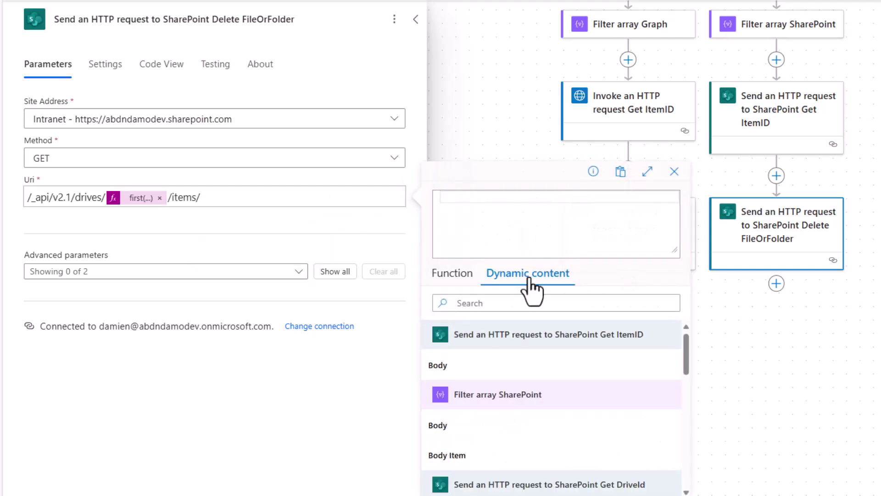
{"action": "left_click", "coordinate": [504, 365]}
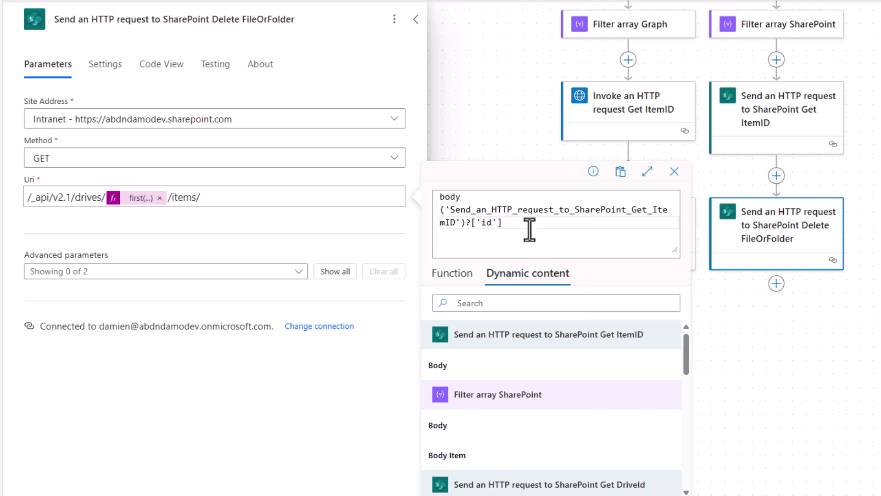
{"action": "key", "text": "ctrl+a"}
{"action": "left_click", "coordinate": [459, 495]}
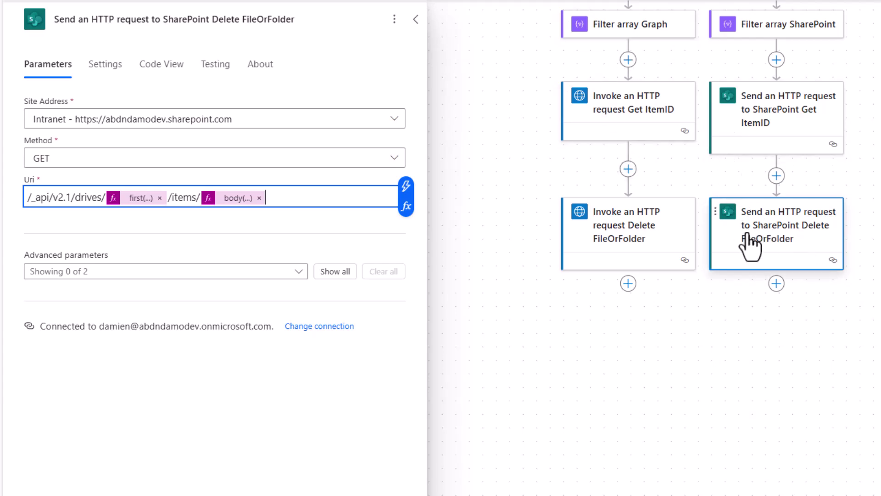
Examine the FileOfFolderPath value in Parse JSON and the matching contents of the Delete Me folder and its Im Nested subfolder in SharePoint
{"action": "scroll", "coordinate": [752, 244], "scroll_direction": "up", "scroll_amount": 6}
{"action": "scroll", "coordinate": [748, 233], "scroll_direction": "up", "scroll_amount": 3}
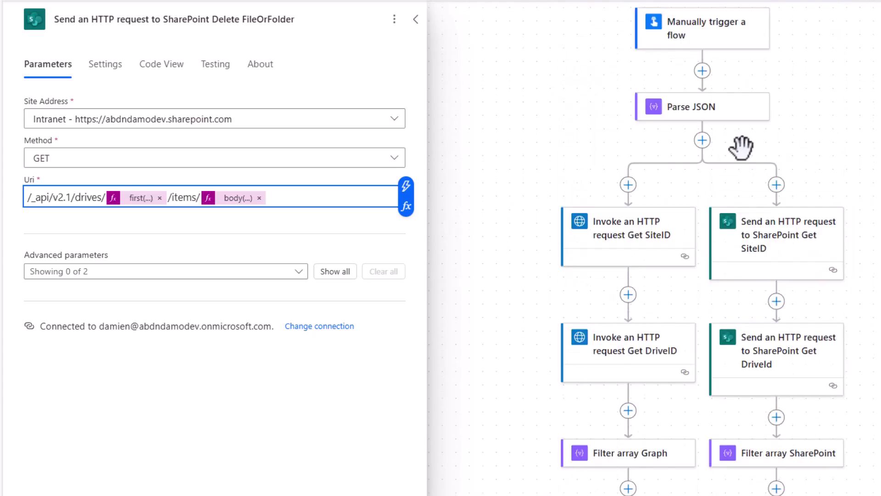
{"action": "left_click", "coordinate": [718, 110]}
{"action": "left_click_drag", "start_coordinate": [123, 173], "coordinate": [224, 173]}
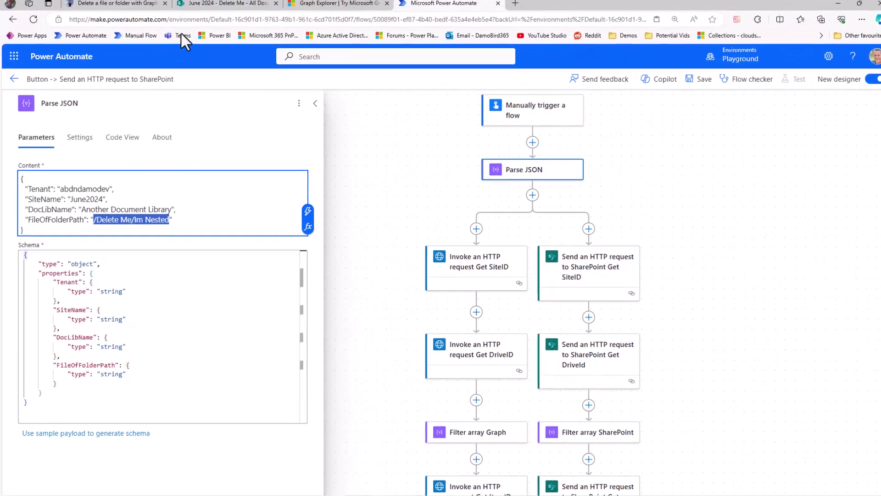
{"action": "left_click", "coordinate": [209, 6]}
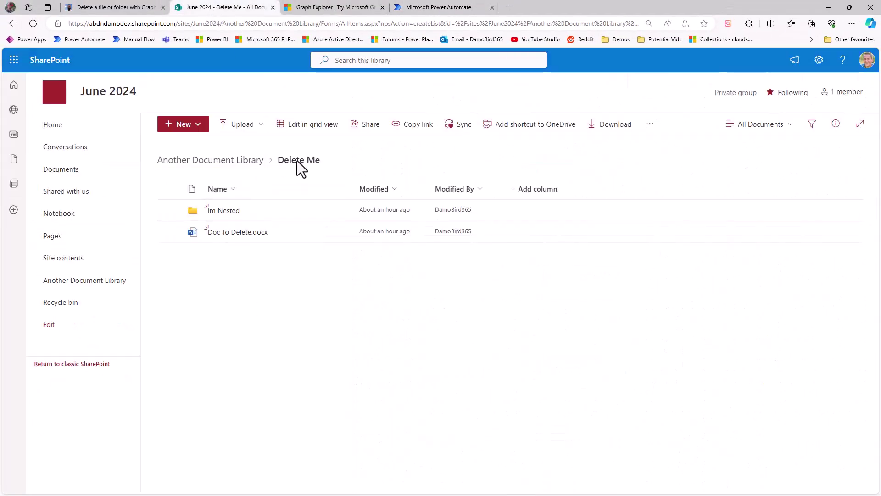
{"action": "left_click", "coordinate": [223, 211]}
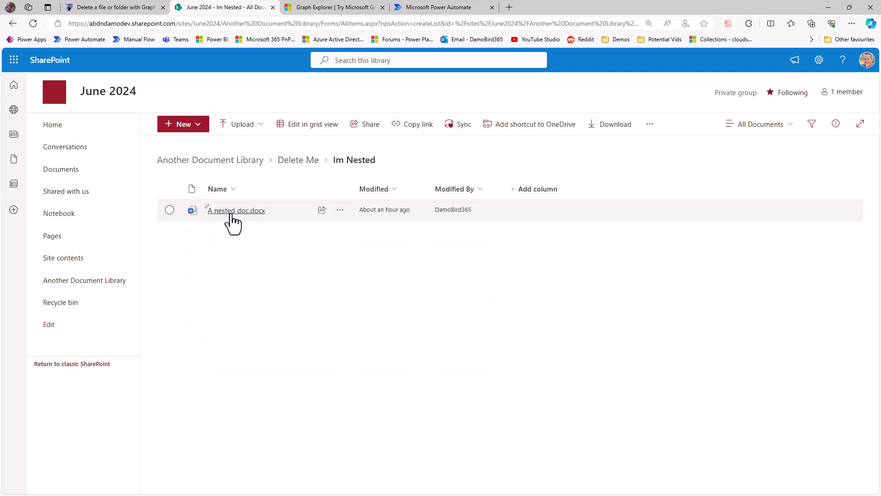
{"action": "left_click", "coordinate": [303, 164]}
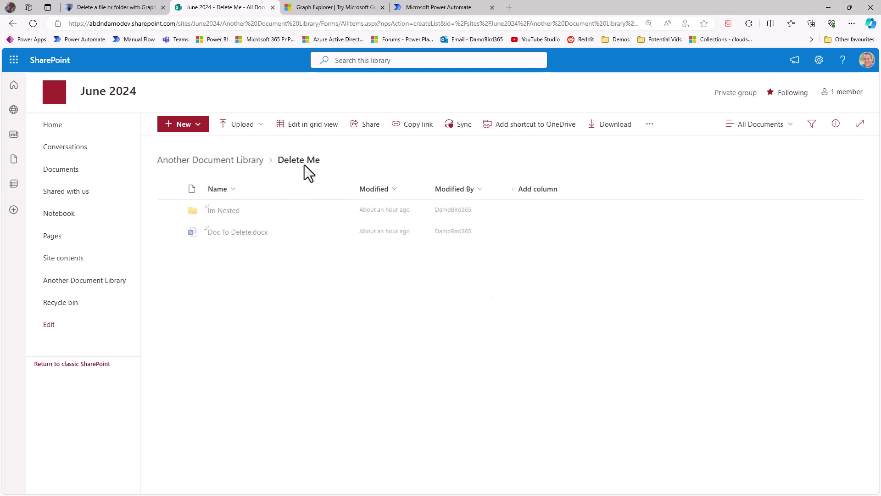
{"action": "mouse_move", "coordinate": [221, 233]}
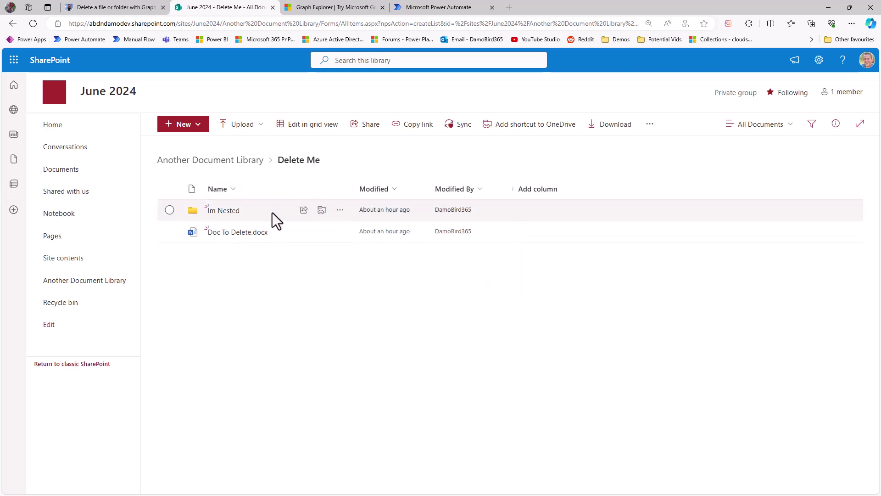
{"action": "mouse_move", "coordinate": [247, 236]}
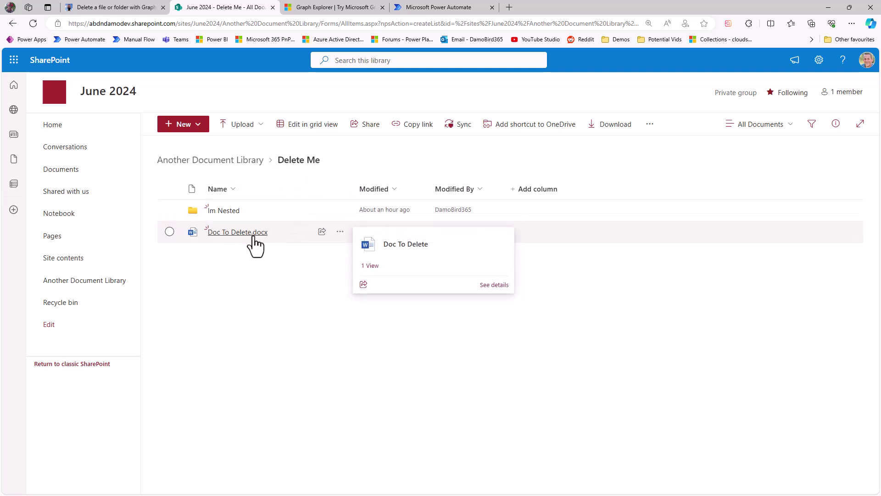
Back in Power Automate, replace the FileOfFolderPath token in the SharePoint Get ItemID Uri with Delete Me/Doc To Delete.docx, and save and test the flow
{"action": "left_click", "coordinate": [426, 7]}
{"action": "scroll", "coordinate": [582, 340], "scroll_direction": "down", "scroll_amount": 2}
{"action": "scroll", "coordinate": [618, 362], "scroll_direction": "down", "scroll_amount": 2}
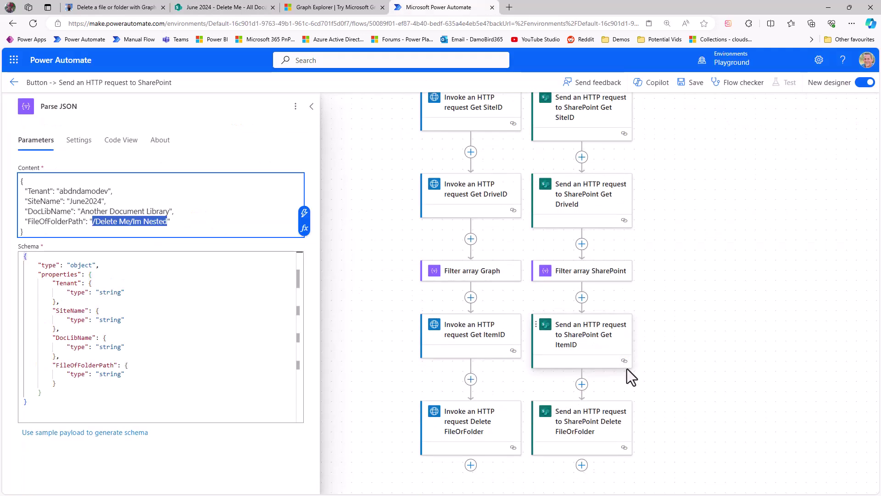
{"action": "left_click", "coordinate": [594, 345]}
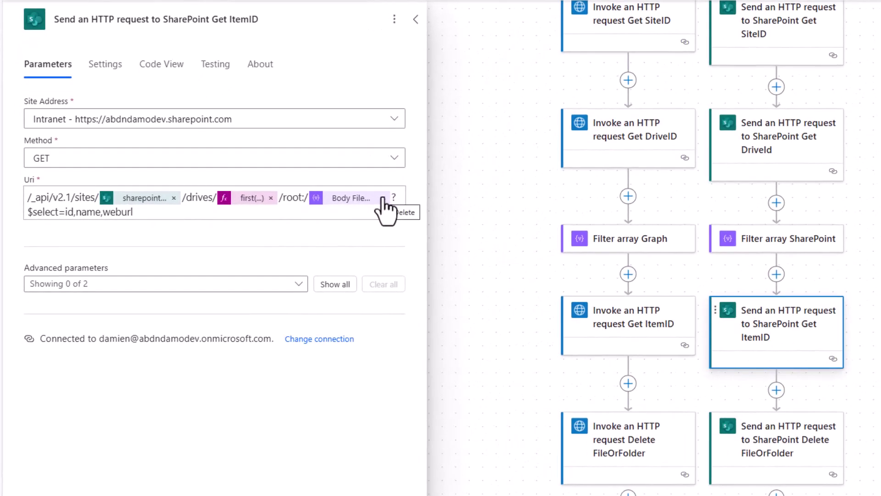
{"action": "left_click", "coordinate": [382, 198]}
{"action": "left_click", "coordinate": [308, 198]}
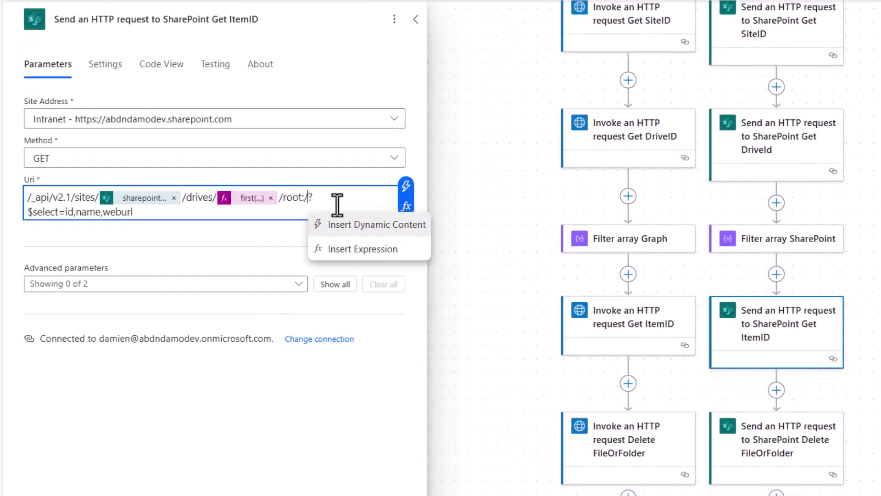
{"action": "type", "text": "Delete"}
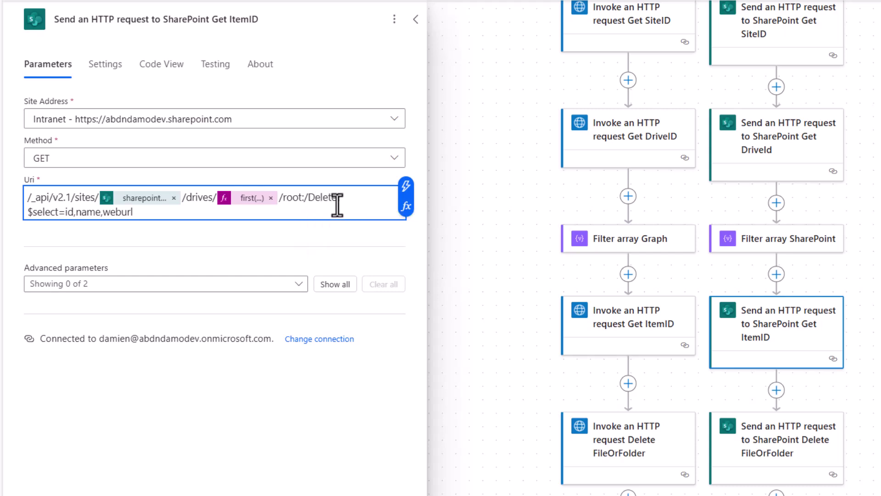
{"action": "type", "text": " Me/Doc "}
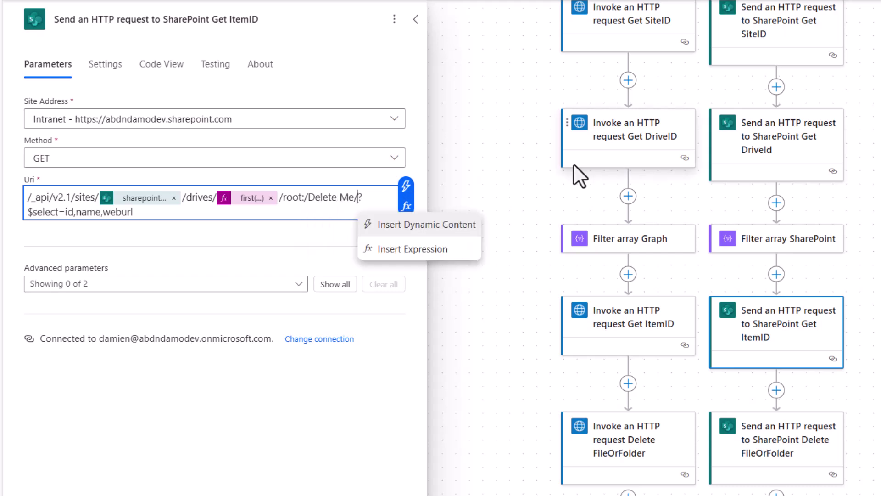
{"action": "type", "text": "To Delete.docx"}
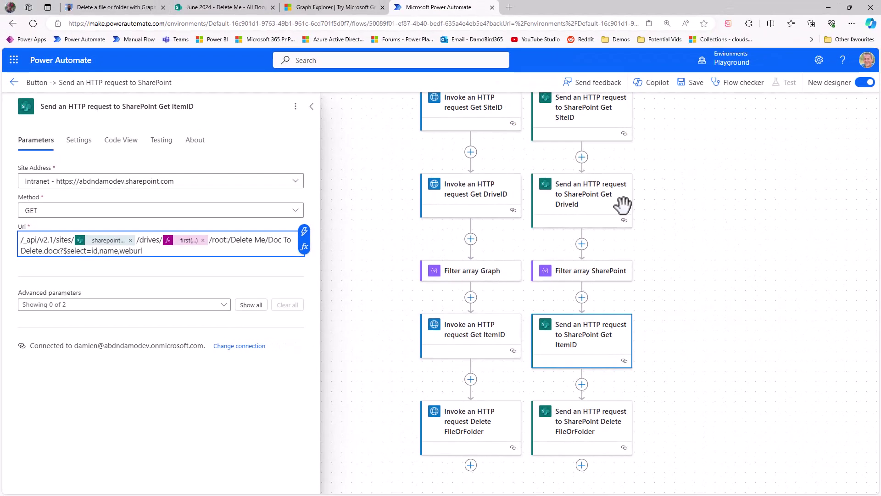
{"action": "left_click", "coordinate": [691, 84]}
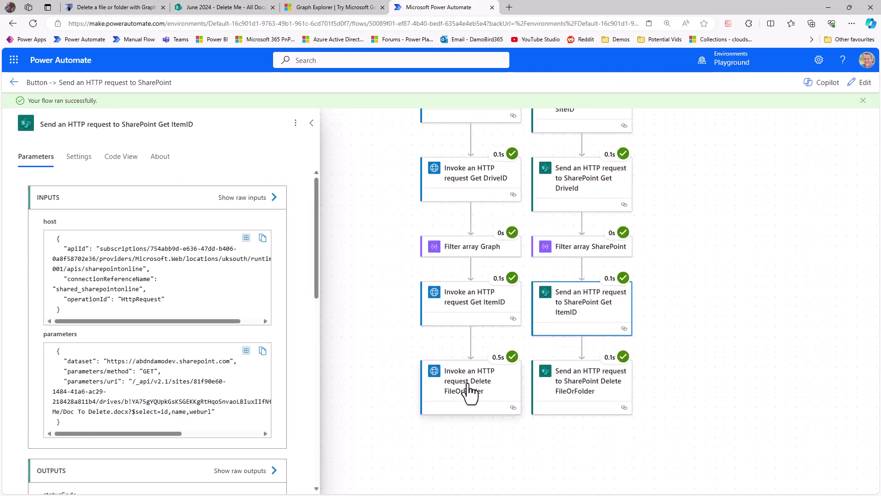
Examine the item IDs at the end of the request URLs in the run inputs of both Delete FileOrFolder actions
{"action": "left_click", "coordinate": [469, 390]}
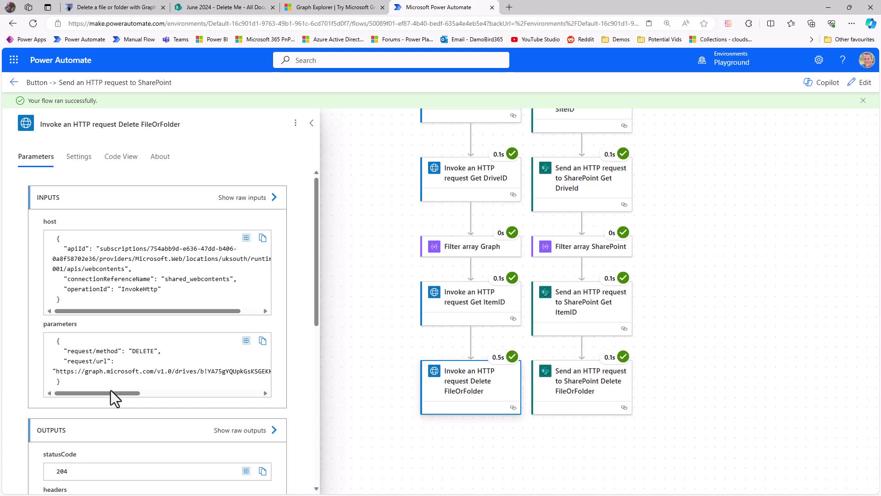
{"action": "left_click_drag", "start_coordinate": [111, 392], "coordinate": [239, 393]}
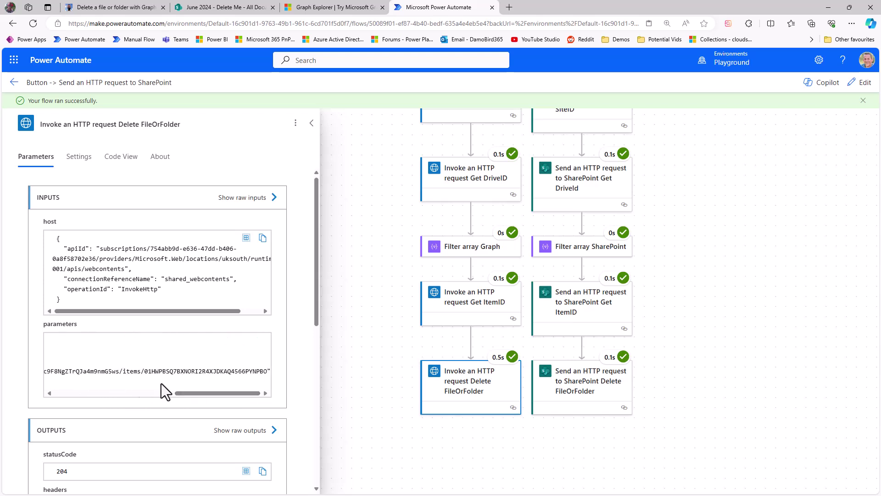
{"action": "left_click_drag", "start_coordinate": [145, 371], "coordinate": [267, 377]}
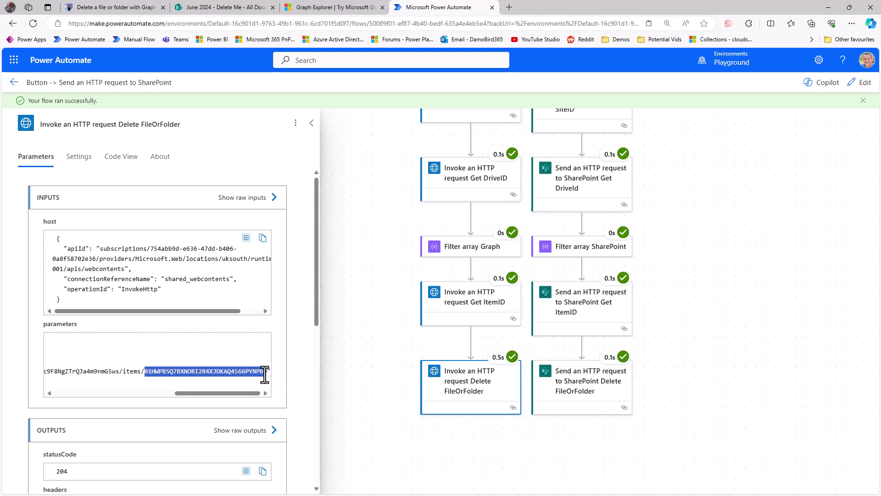
{"action": "left_click", "coordinate": [591, 394]}
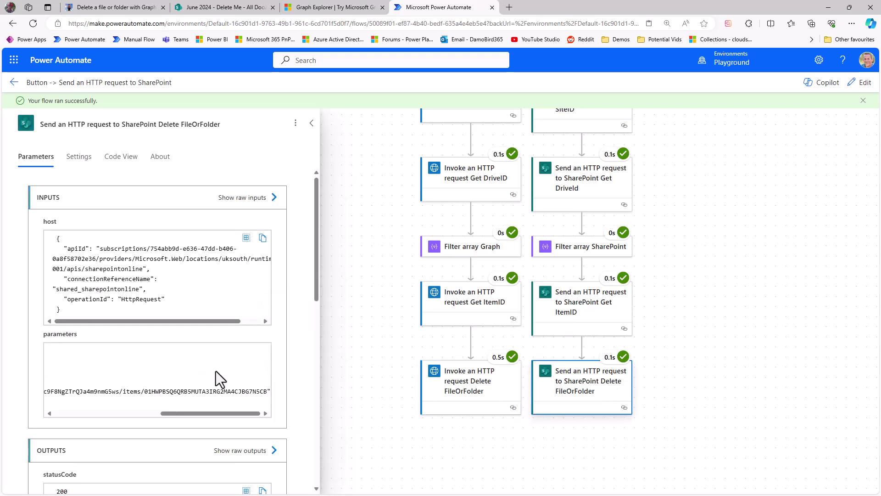
{"action": "scroll", "coordinate": [73, 369], "scroll_direction": "down", "scroll_amount": 1}
{"action": "left_click_drag", "start_coordinate": [120, 367], "coordinate": [263, 373]}
{"action": "left_click_drag", "start_coordinate": [140, 347], "coordinate": [268, 348]}
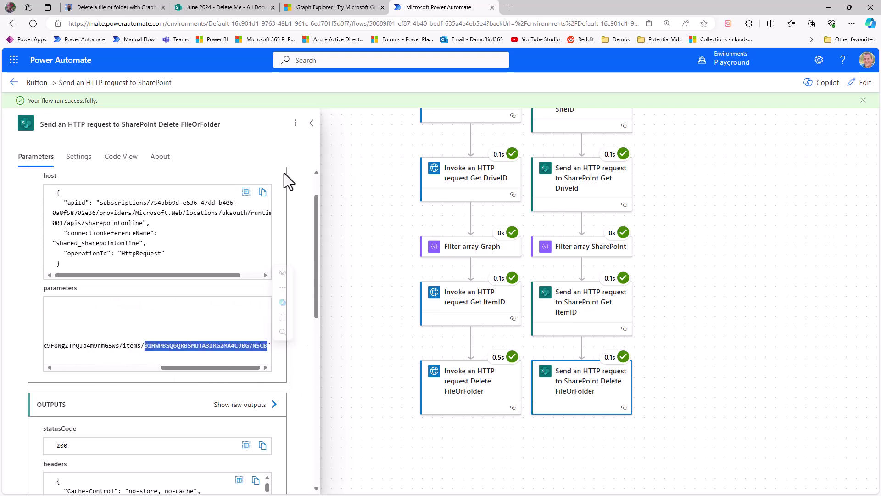
Switch to SharePoint and check the refreshed Delete Me folder and the site's recycle bin for the Im Nested folder
{"action": "left_click", "coordinate": [236, 10]}
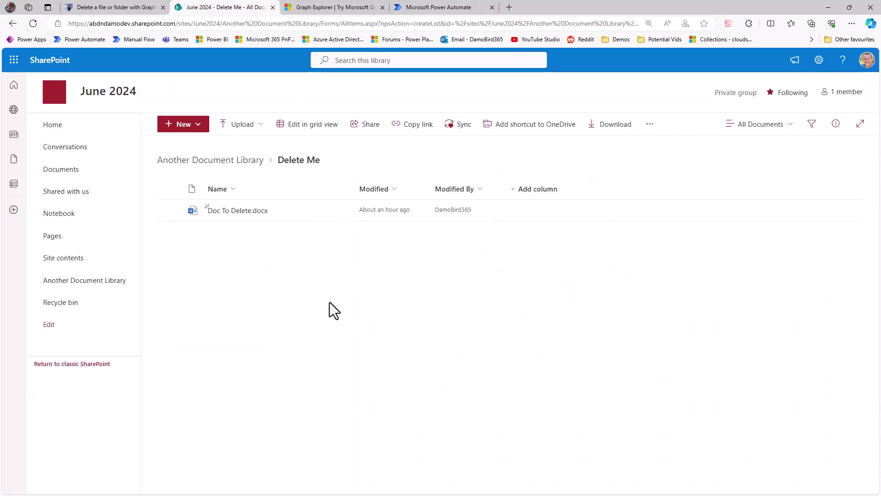
{"action": "left_click", "coordinate": [32, 24]}
{"action": "left_click", "coordinate": [70, 304]}
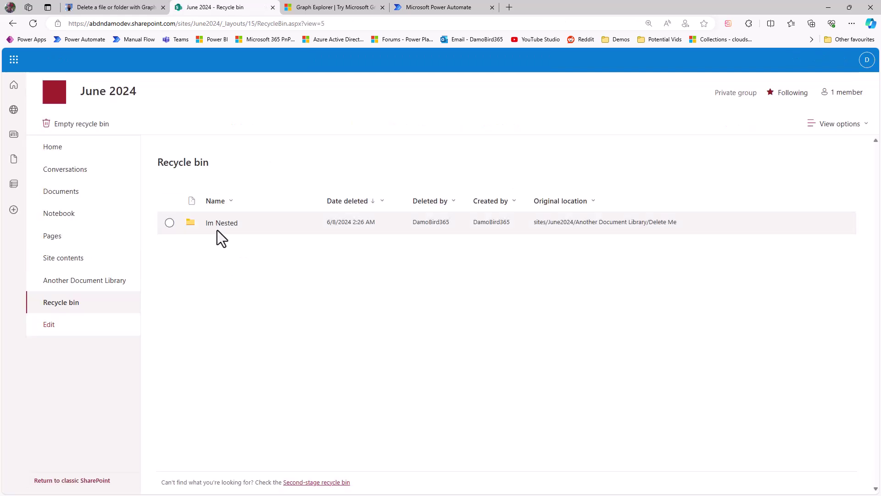
{"action": "key", "text": "alt+Left"}
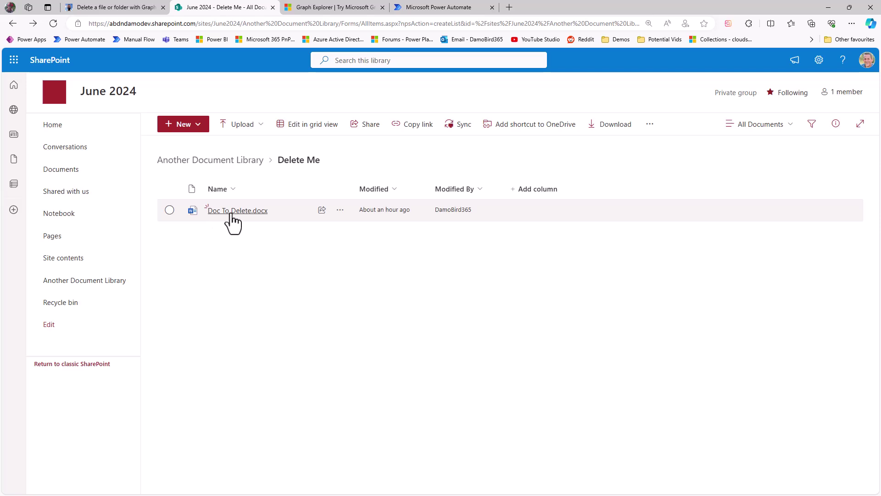
Switch to Power Automate and examine the request method, headers and body in the SharePoint Delete FileOrFolder action's run details
{"action": "left_click", "coordinate": [447, 8]}
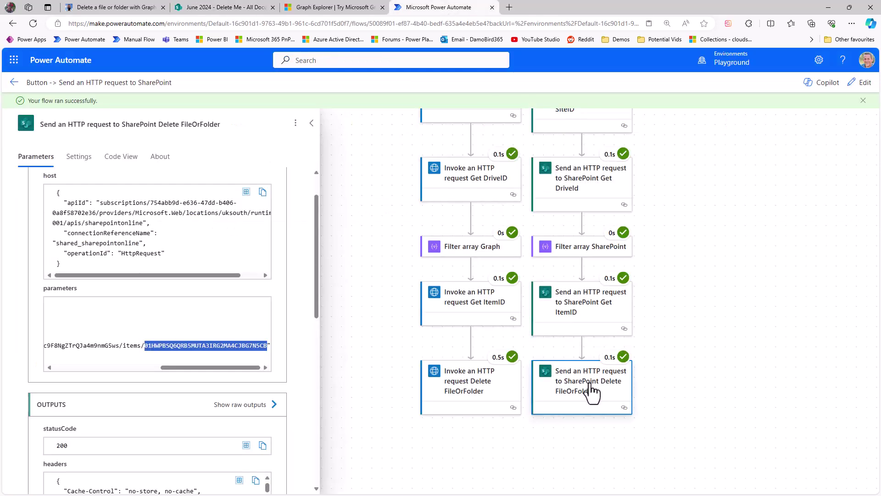
{"action": "scroll", "coordinate": [310, 276], "scroll_direction": "up", "scroll_amount": 1}
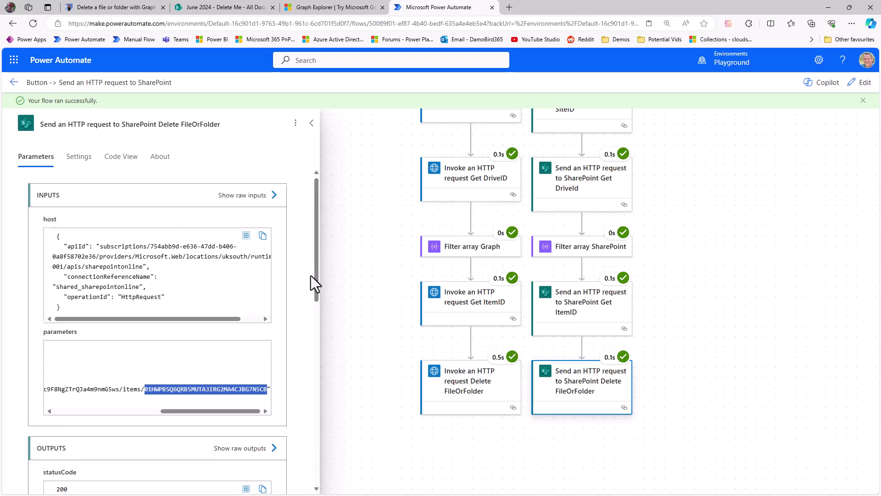
{"action": "left_click_drag", "start_coordinate": [236, 413], "coordinate": [86, 425]}
{"action": "left_click_drag", "start_coordinate": [143, 370], "coordinate": [158, 371]}
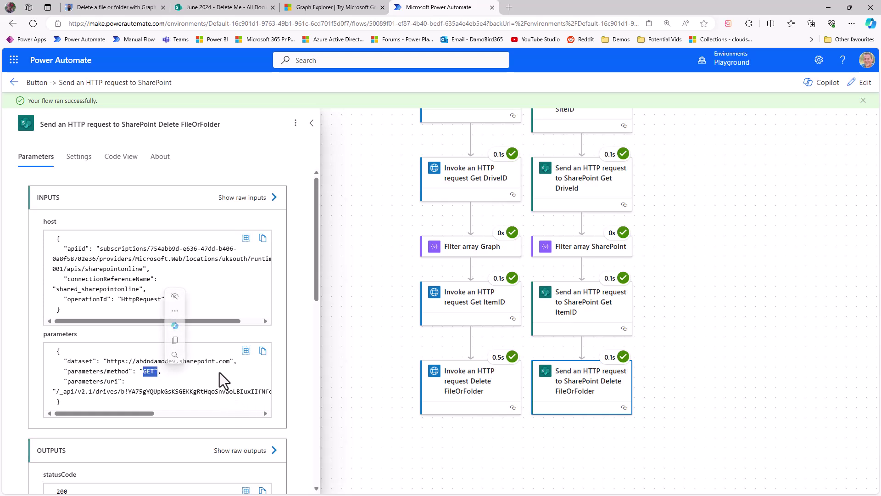
{"action": "scroll", "coordinate": [291, 340], "scroll_direction": "down", "scroll_amount": 6}
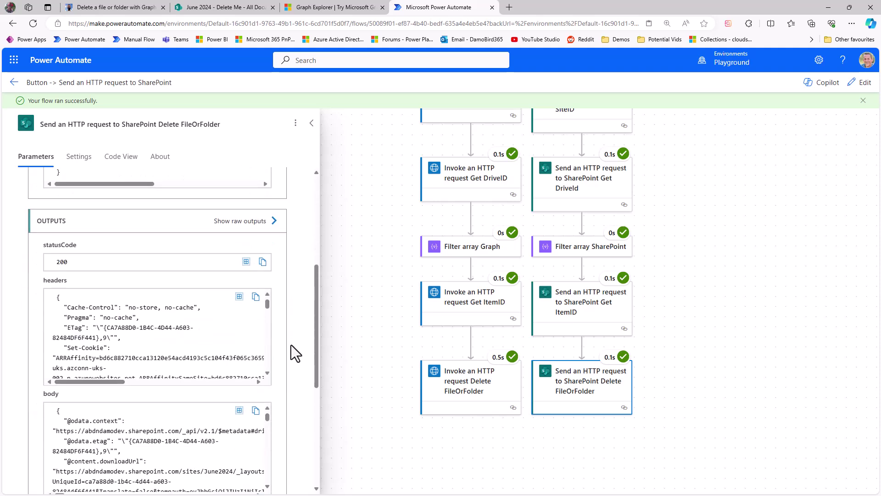
{"action": "scroll", "coordinate": [287, 347], "scroll_direction": "down", "scroll_amount": 1}
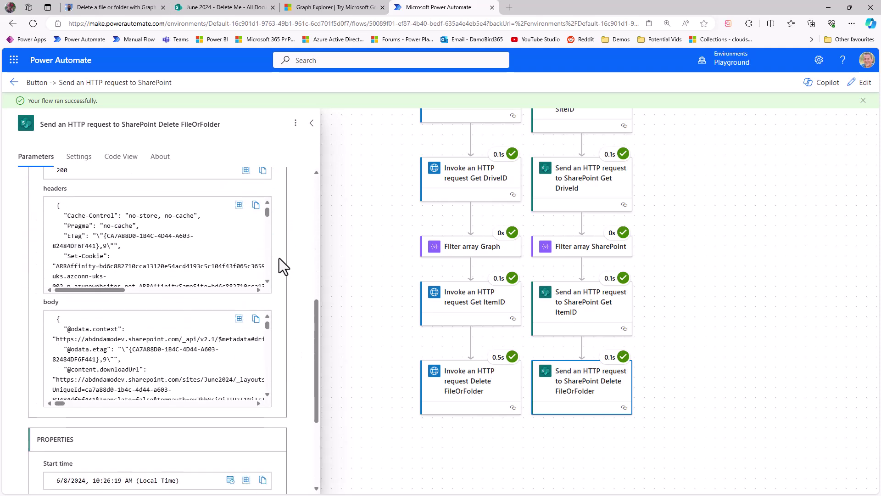
{"action": "left_click_drag", "start_coordinate": [266, 212], "coordinate": [266, 281]}
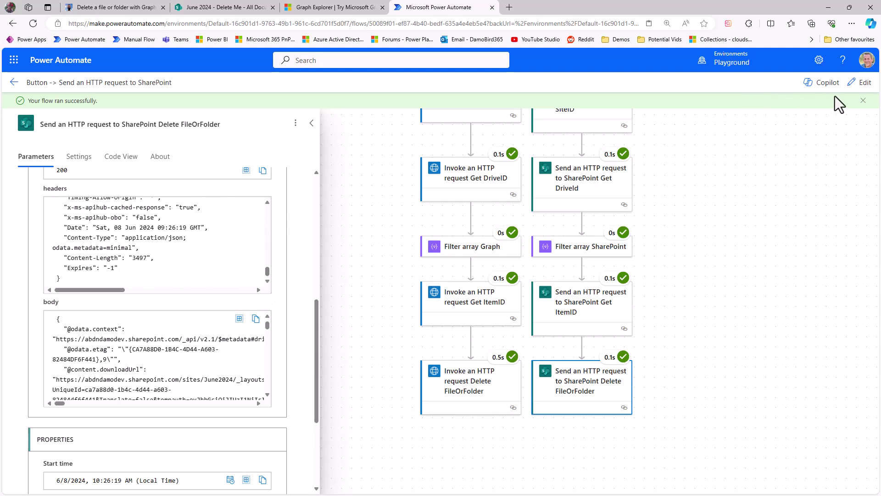
Edit the flow to set the SharePoint Delete FileOrFolder action's method to DELETE, and save and test the flow
{"action": "left_click", "coordinate": [861, 87]}
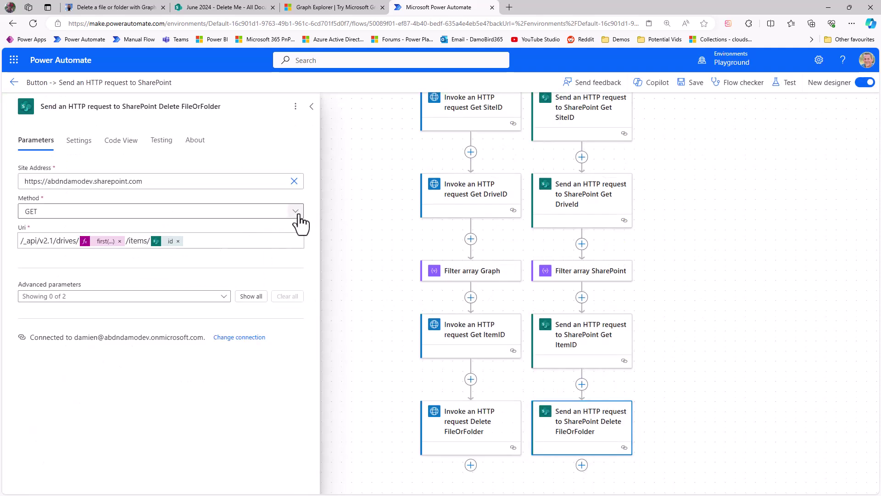
{"action": "left_click", "coordinate": [296, 211]}
{"action": "left_click", "coordinate": [67, 228]}
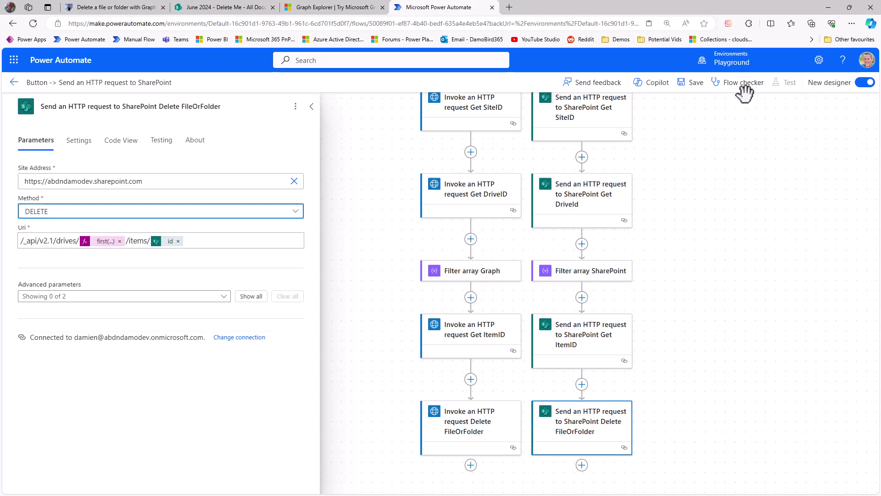
{"action": "left_click", "coordinate": [690, 87]}
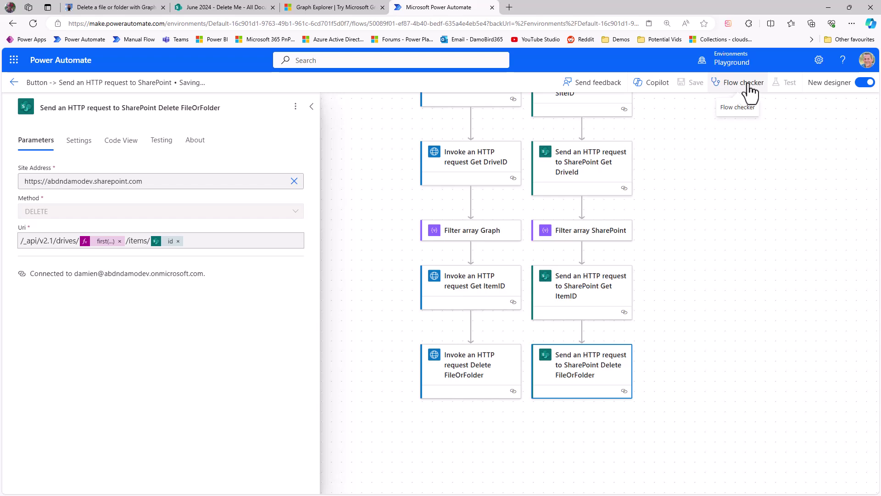
{"action": "left_click", "coordinate": [787, 84]}
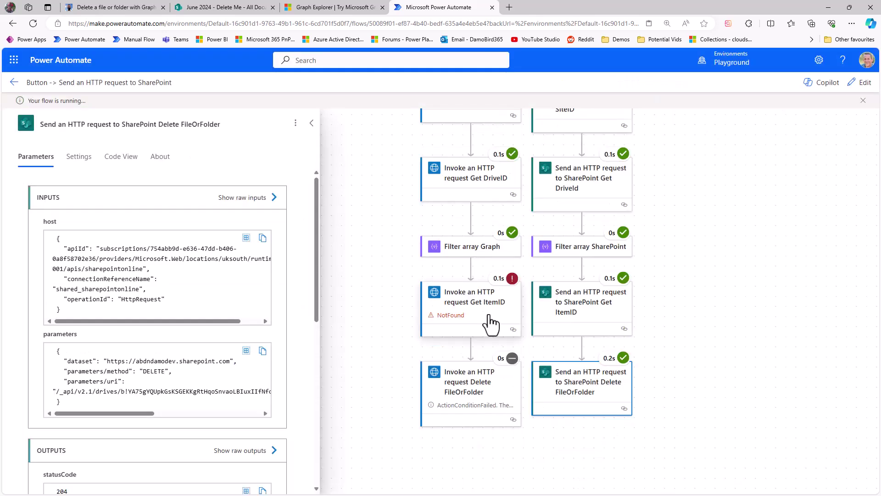
Examine the run details of the Graph Get ItemID action and the request method of the SharePoint Delete FileOrFolder action
{"action": "left_click", "coordinate": [477, 316]}
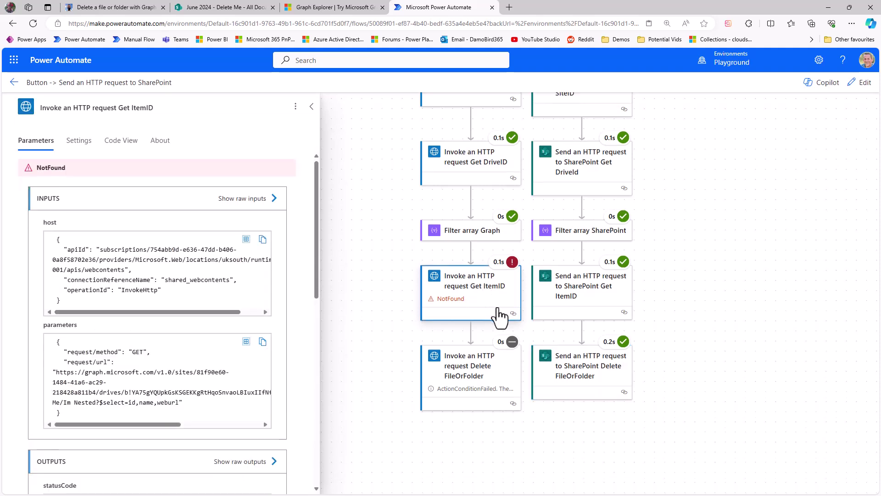
{"action": "left_click", "coordinate": [579, 393]}
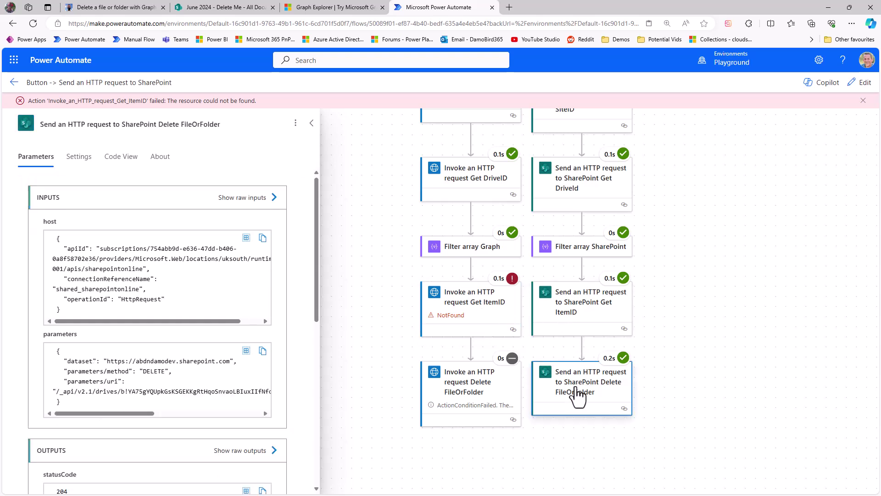
{"action": "double_click", "coordinate": [145, 371]}
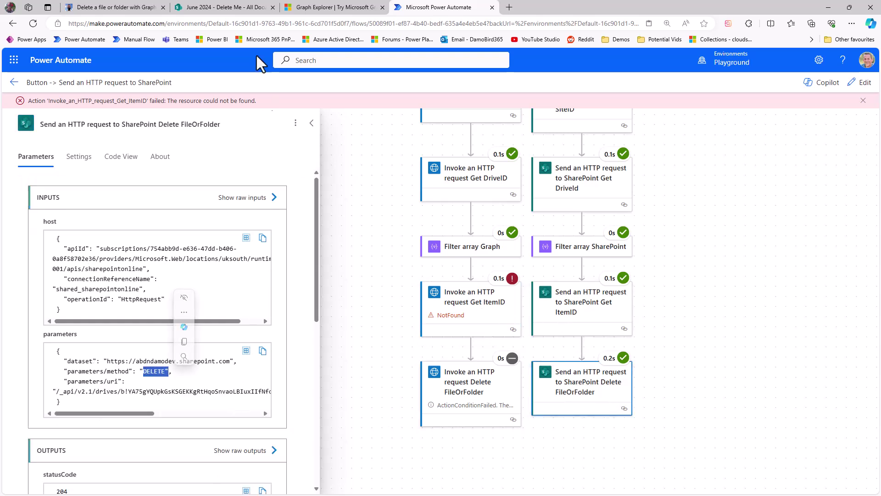
Switch to SharePoint and check the Delete Me folder and the site's recycle bin for Doc To Delete.docx
{"action": "left_click", "coordinate": [231, 9]}
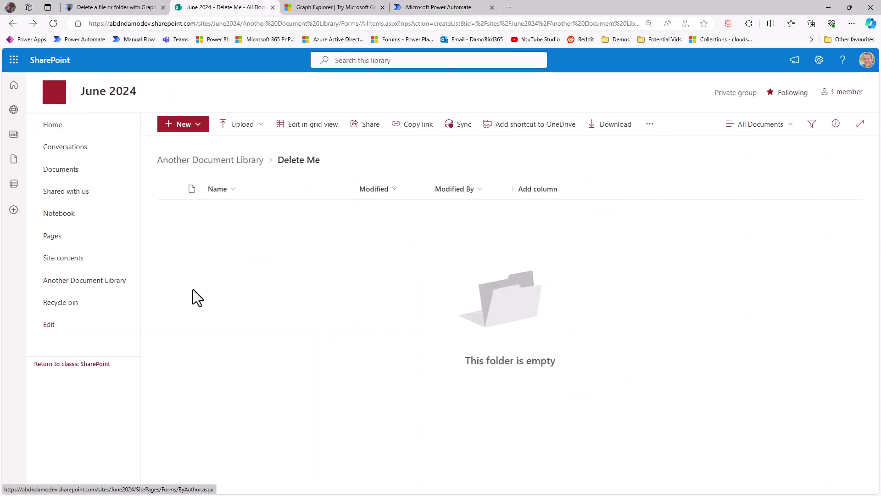
{"action": "left_click", "coordinate": [70, 304]}
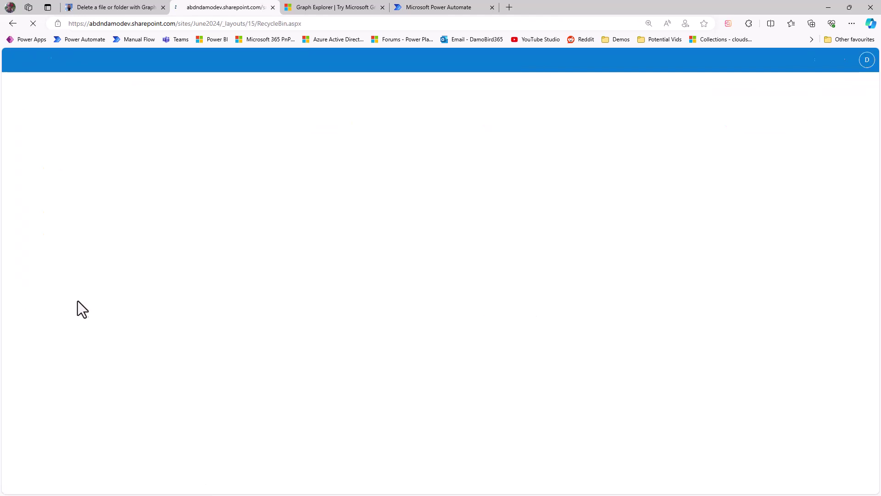